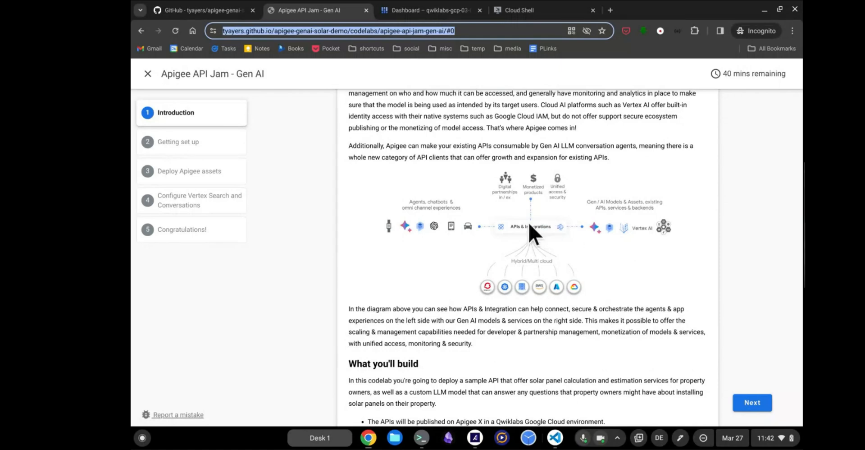
# Open the Google Maps Solar API product page in a new tab.
pyautogui.scroll(-4, 602, 277)
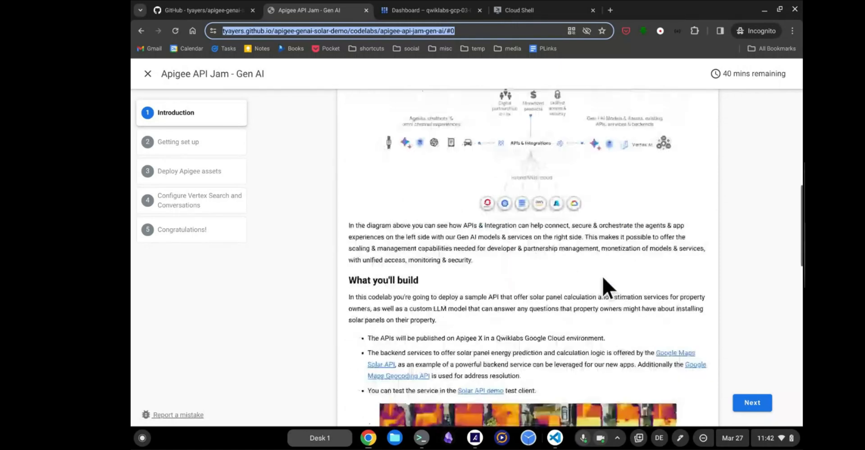
pyautogui.scroll(-2, 602, 277)
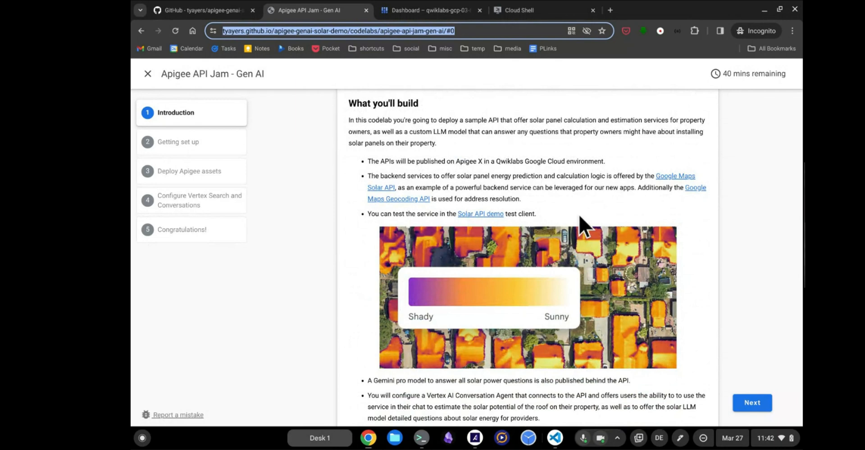
pyautogui.click(669, 185)
pyautogui.click(425, 9)
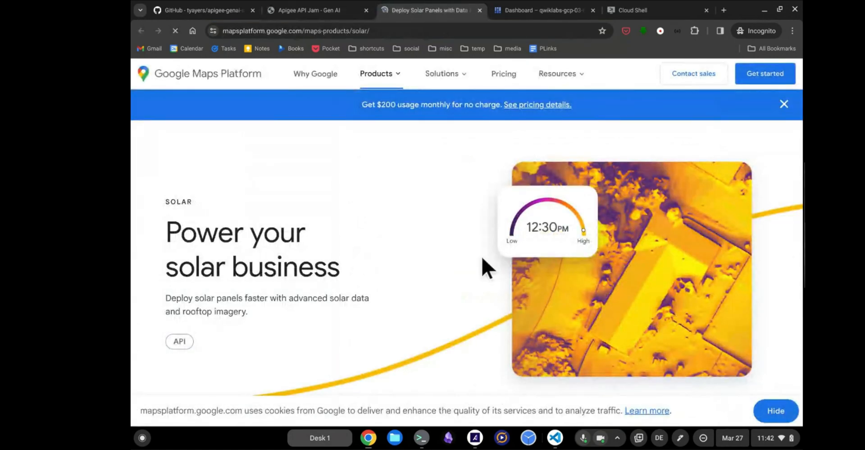
# Scroll through the Solar product page and hide its cookie notice.
pyautogui.scroll(-1, 483, 256)
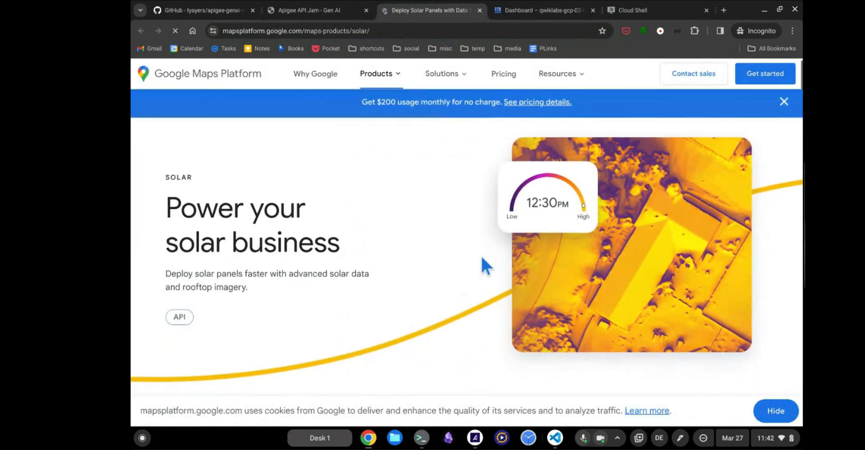
pyautogui.scroll(-1, 482, 258)
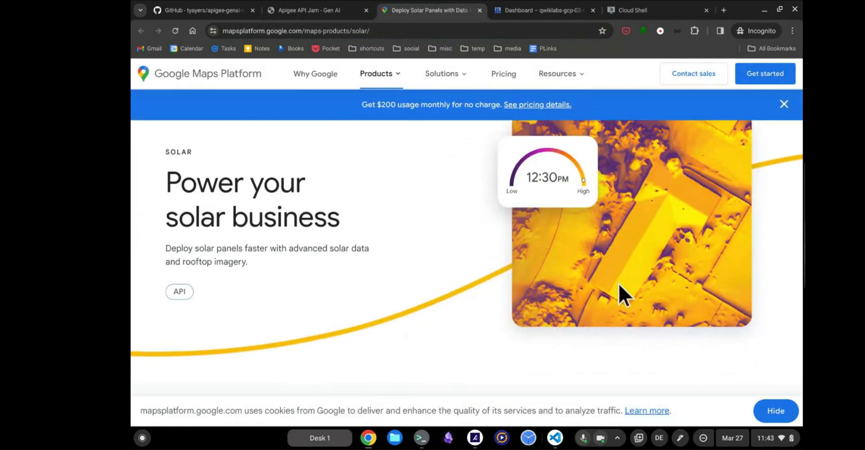
pyautogui.scroll(-3, 466, 282)
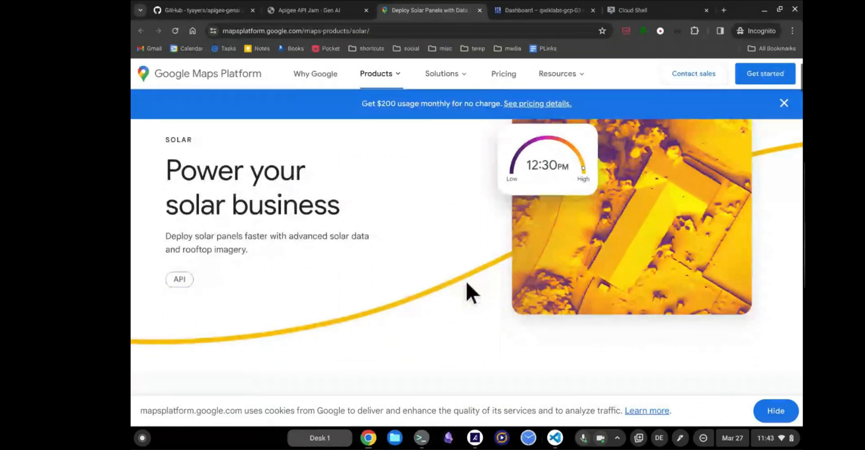
pyautogui.scroll(-7, 466, 281)
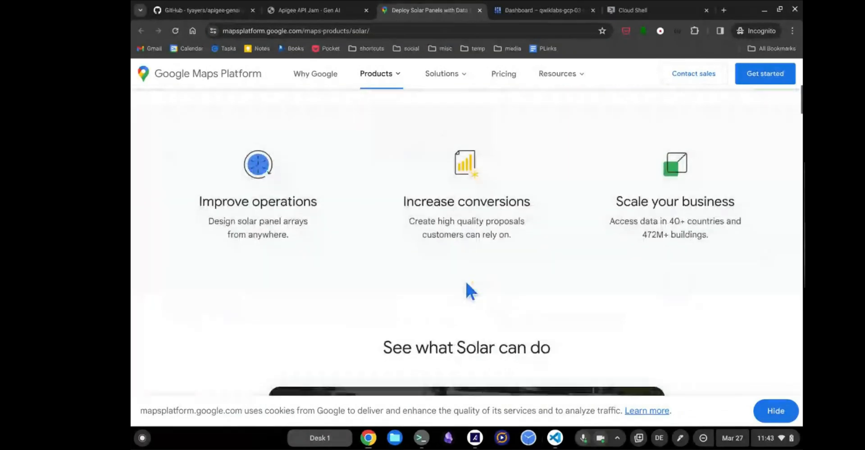
pyautogui.scroll(-10, 467, 284)
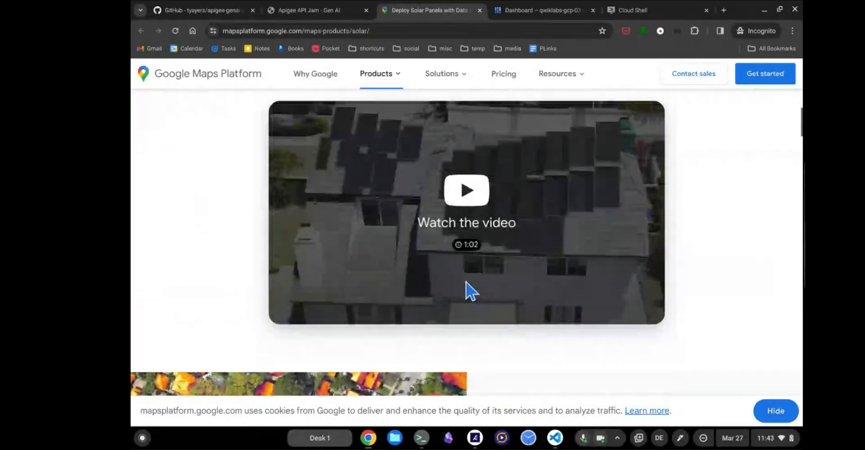
pyautogui.scroll(-4, 467, 284)
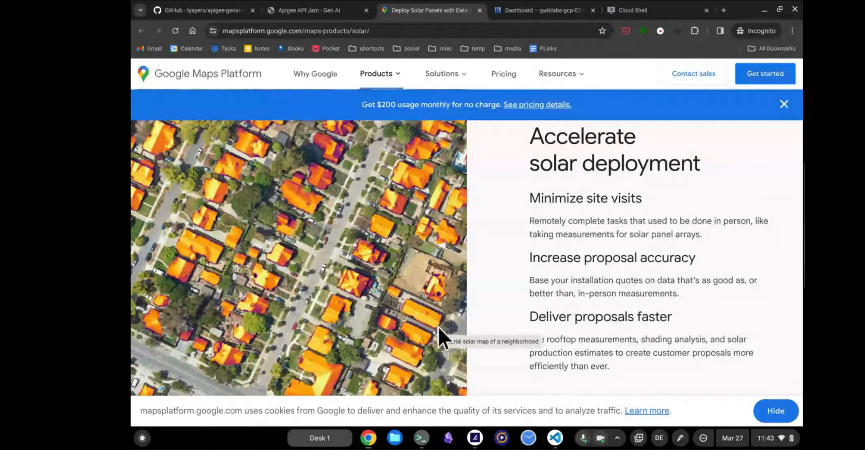
pyautogui.click(775, 411)
# Scroll further through the Solar page, then go back to the Apigee API Jam codelab.
pyautogui.scroll(-5, 554, 270)
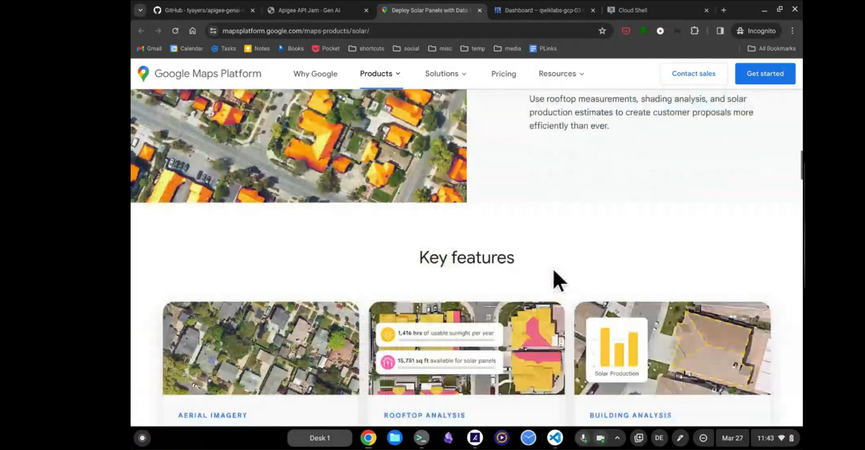
pyautogui.scroll(-4, 553, 268)
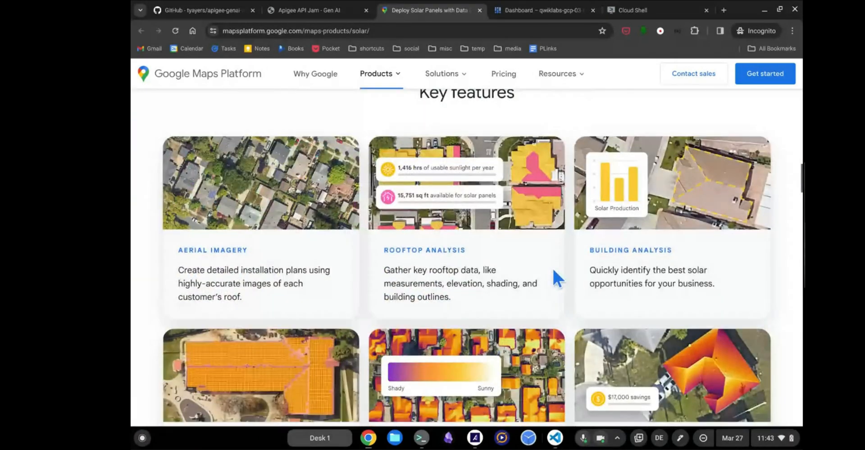
pyautogui.scroll(-1, 552, 267)
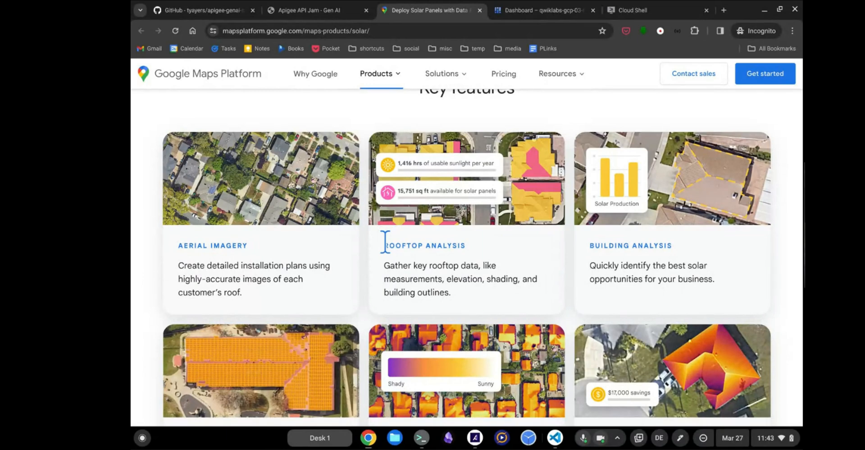
pyautogui.scroll(5, 386, 242)
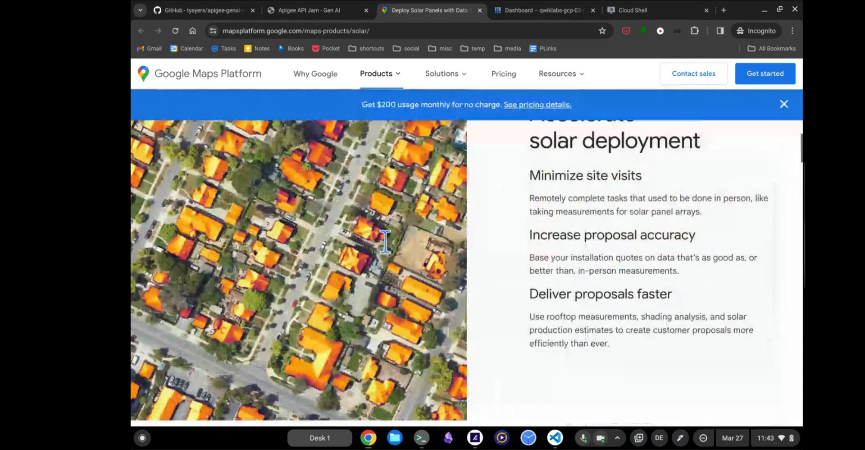
pyautogui.click(278, 9)
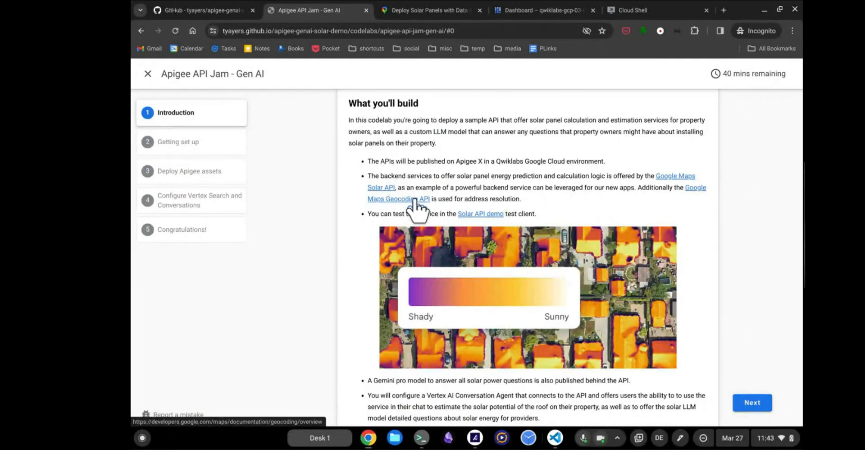
# Open the 'Solar API demo' link from the What you'll build list, showing Rinconada Library imagery.
pyautogui.click(474, 214)
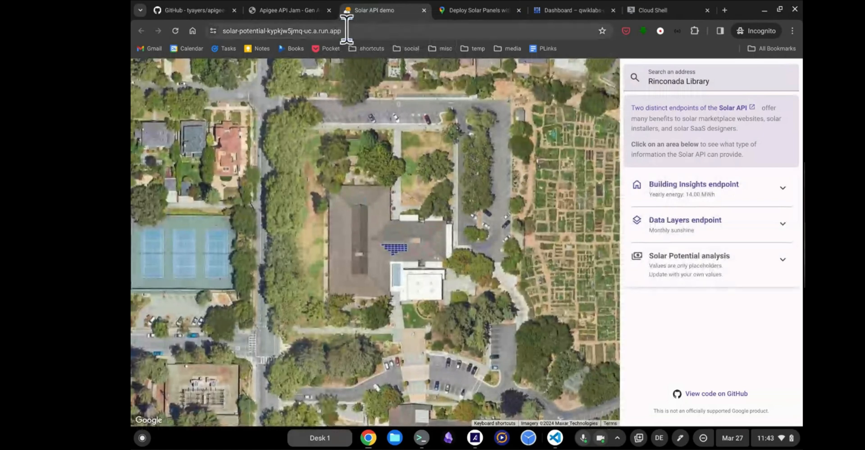
# Show the monthly sunshine heatmap on the Rinconada Library roof, then close the demo tab.
pyautogui.click(718, 81)
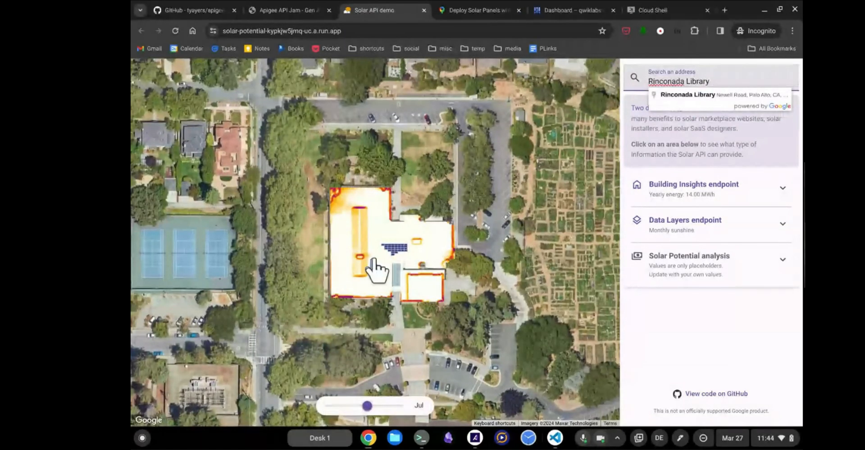
pyautogui.middleClick(387, 6)
pyautogui.scroll(-1, 436, 298)
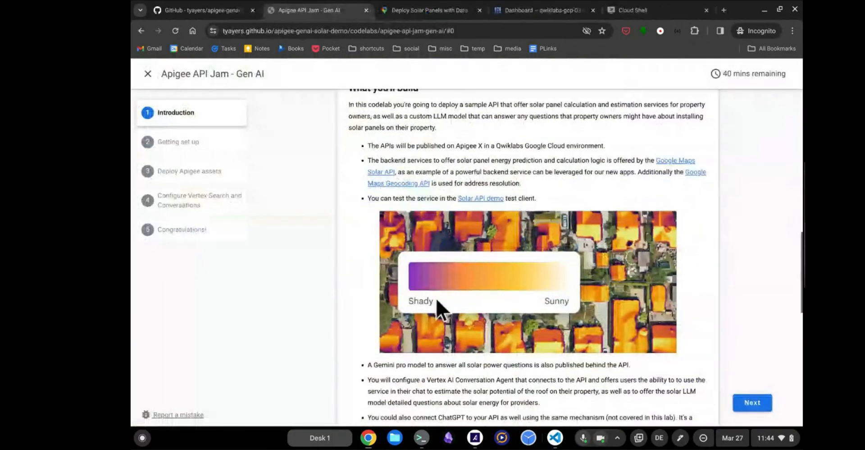
pyautogui.scroll(-3, 437, 298)
pyautogui.scroll(-1, 437, 299)
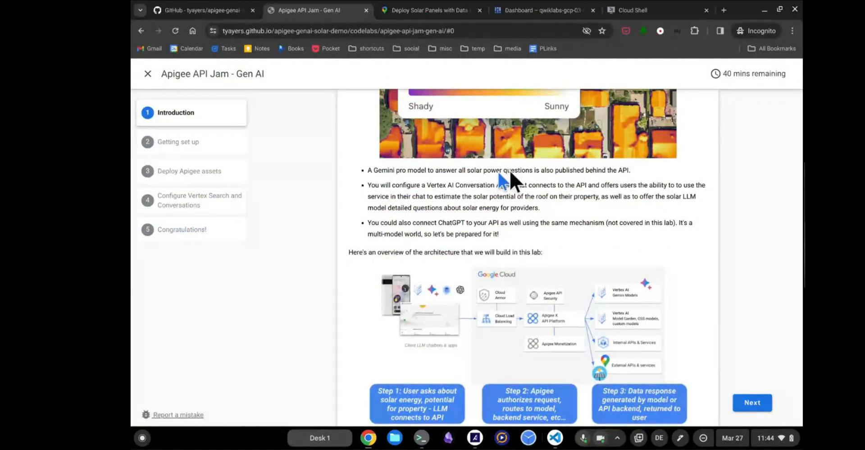
pyautogui.scroll(3, 531, 171)
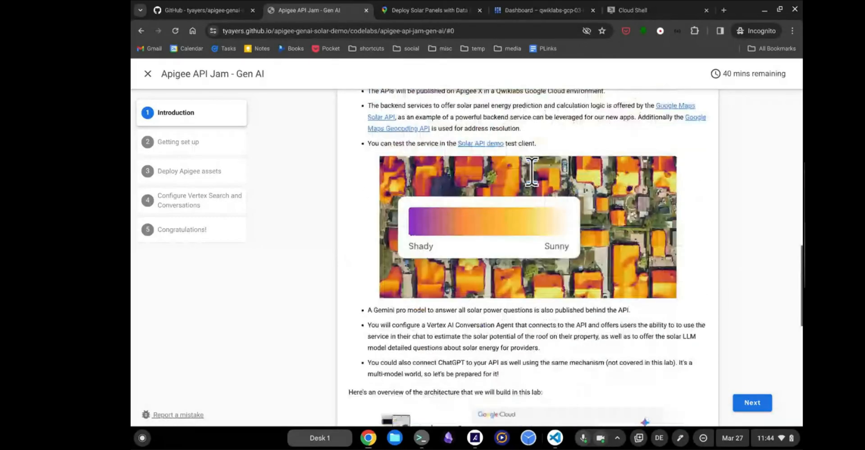
pyautogui.scroll(1, 527, 177)
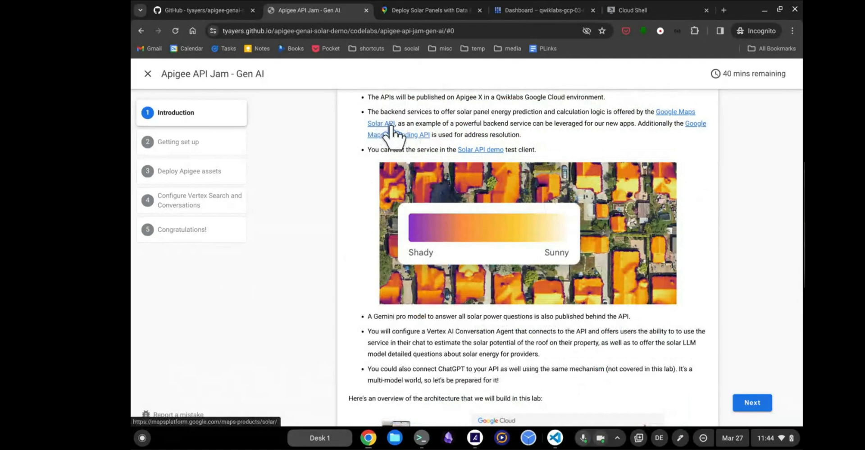
pyautogui.scroll(-2, 396, 315)
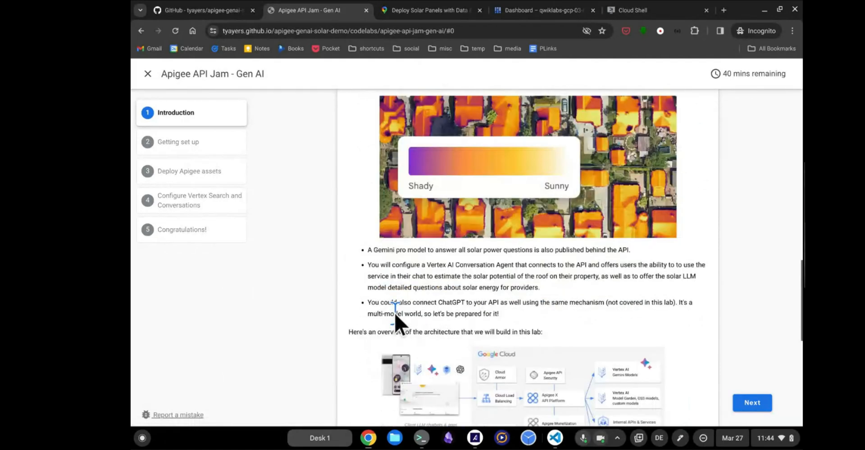
pyautogui.scroll(-2, 394, 313)
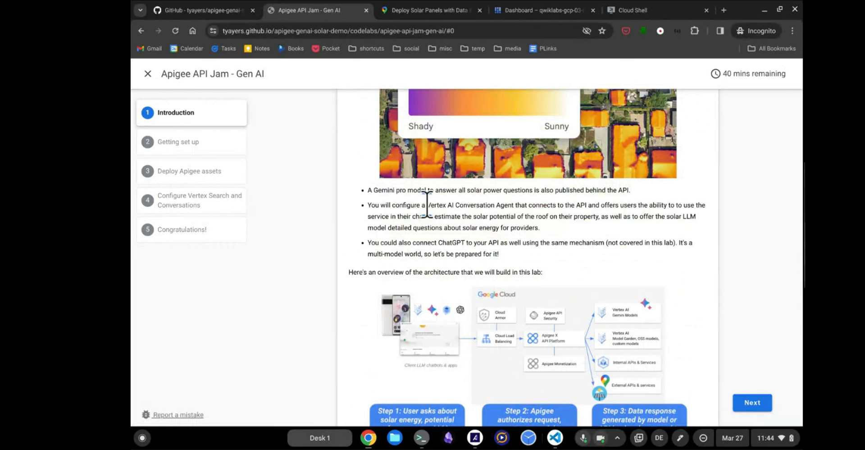
pyautogui.scroll(-1, 449, 211)
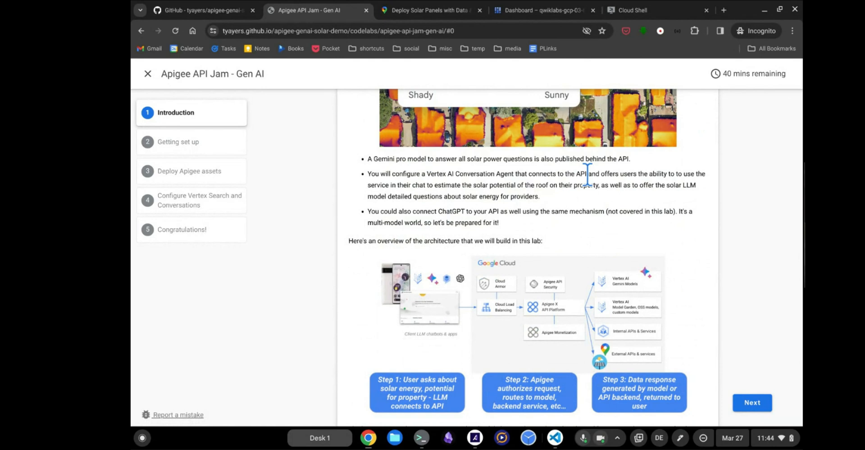
pyautogui.scroll(-1, 558, 200)
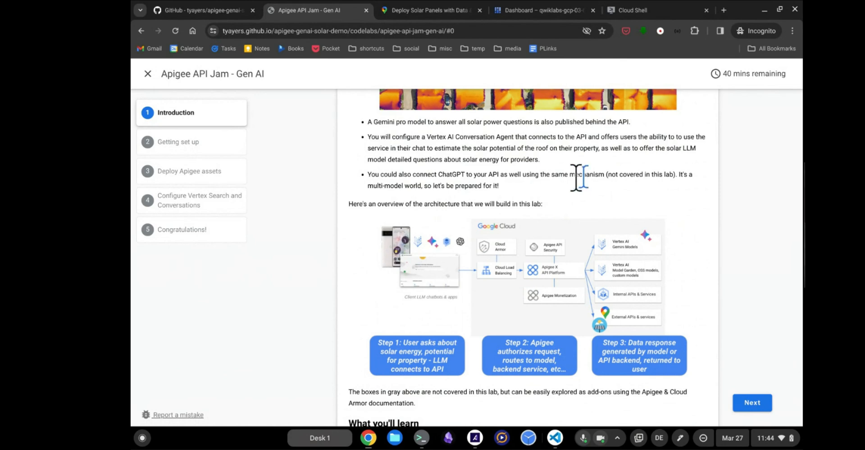
pyautogui.scroll(-2, 550, 182)
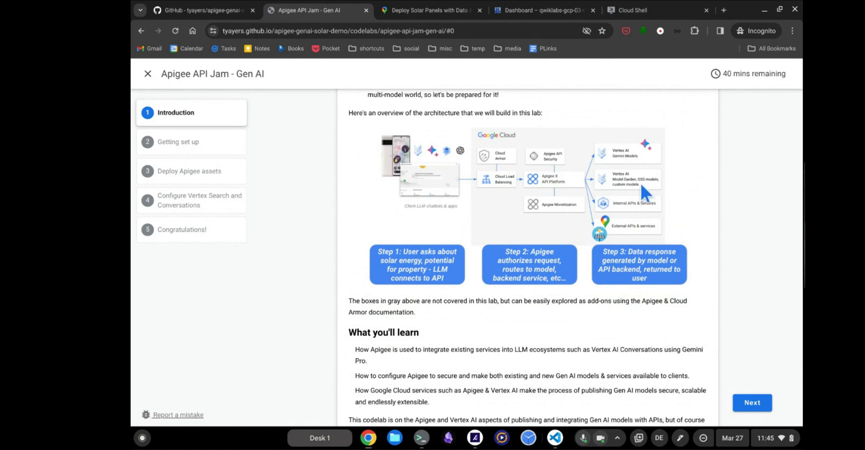
# Scroll to the end of the Introduction and advance to step 2, Getting set up.
pyautogui.scroll(-1, 641, 185)
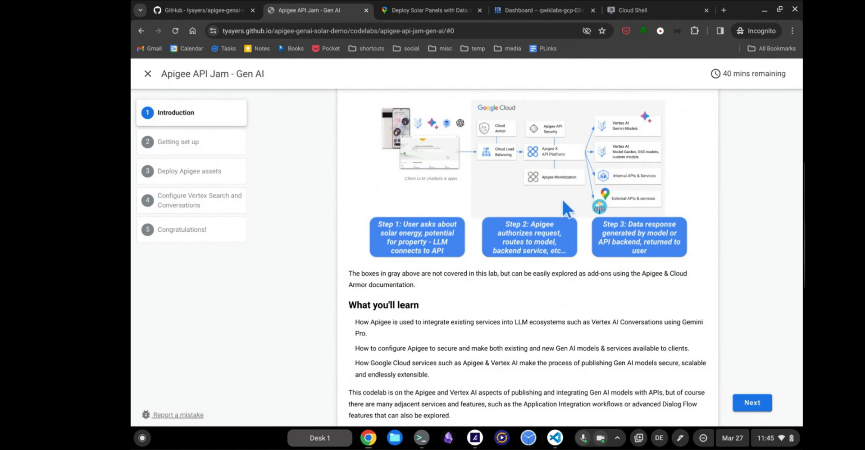
pyautogui.scroll(-3, 562, 198)
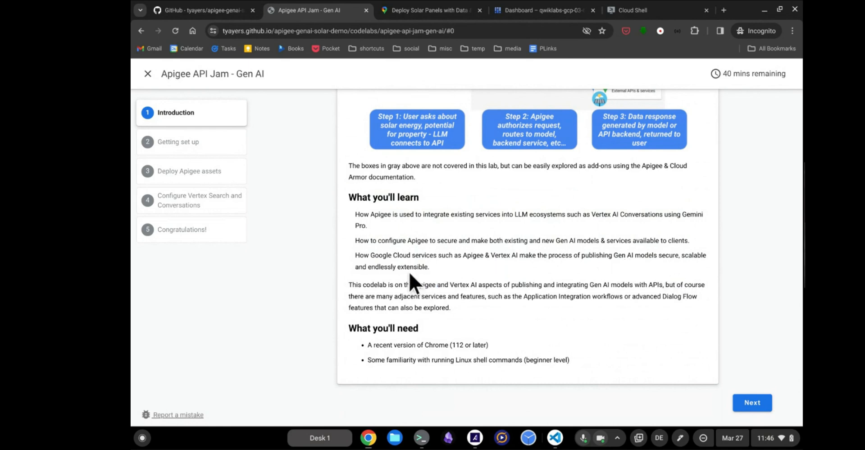
pyautogui.scroll(-1, 475, 301)
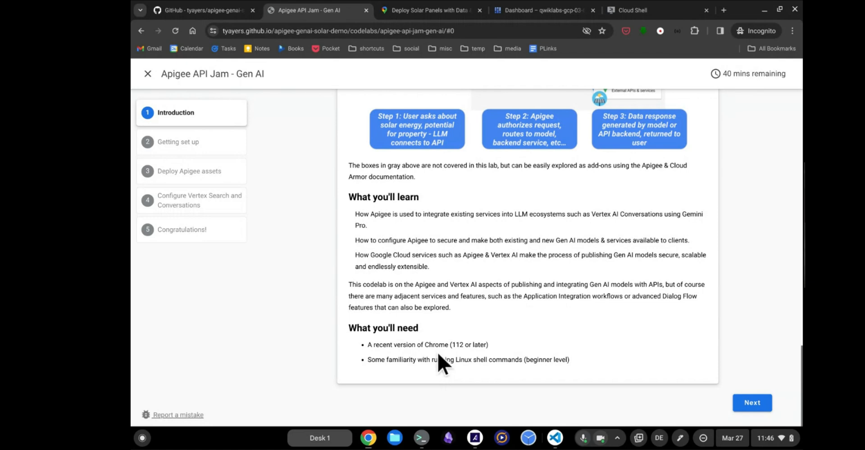
pyautogui.scroll(1, 438, 353)
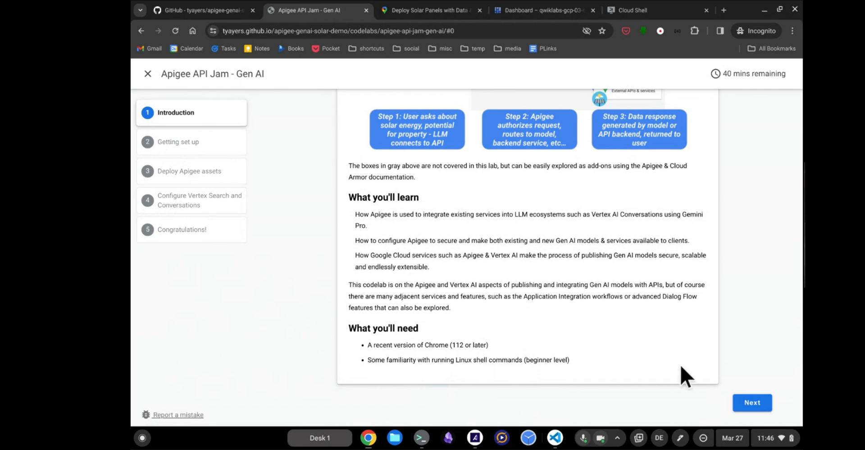
pyautogui.click(760, 411)
pyautogui.scroll(20, 672, 175)
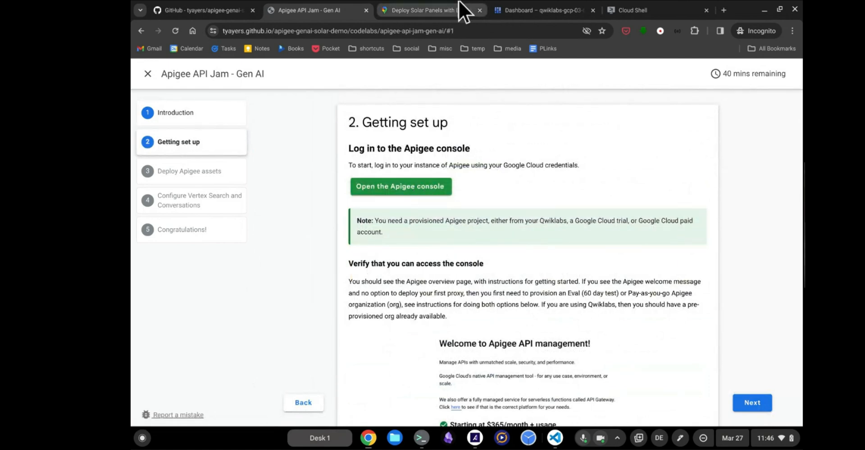
# In the Cloud console navigation, scroll to Integration Services and reveal the Apigee submenu.
pyautogui.click(521, 2)
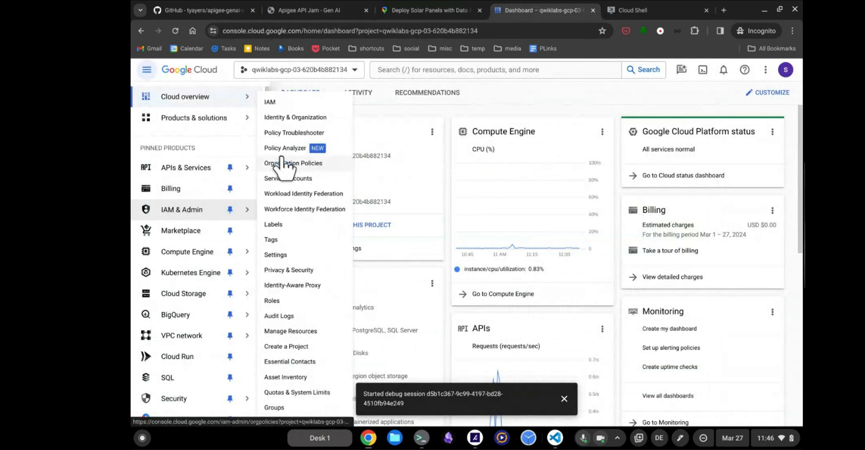
pyautogui.scroll(-1, 206, 273)
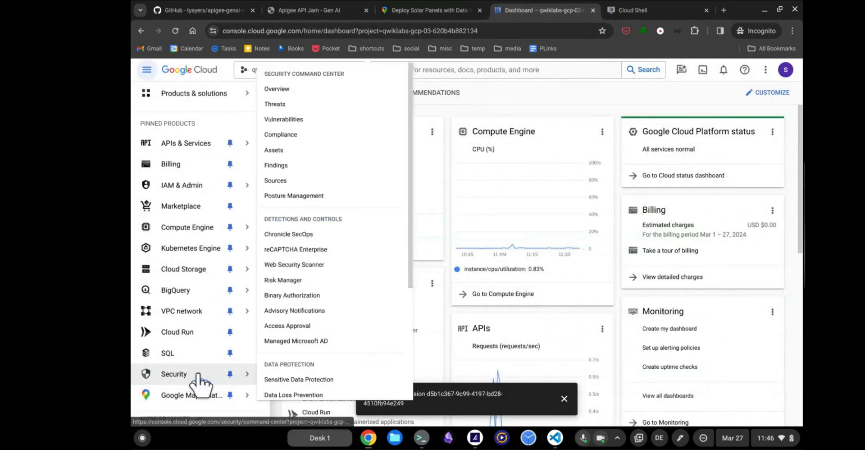
pyautogui.scroll(-5, 202, 383)
pyautogui.scroll(-9, 198, 377)
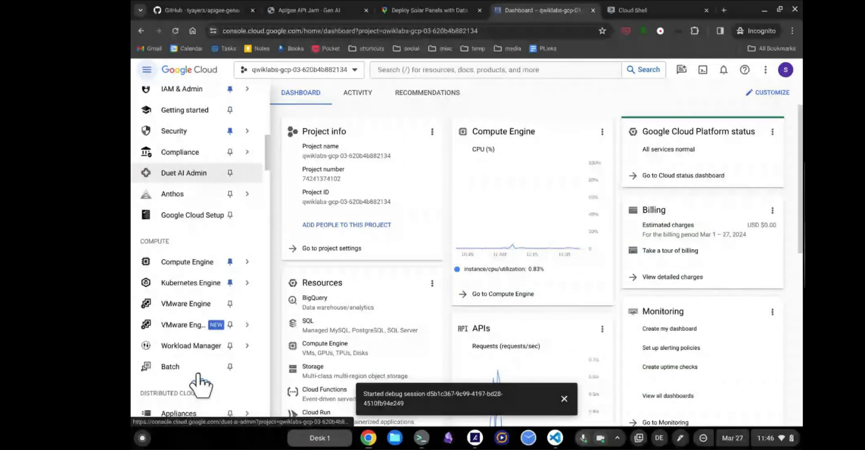
pyautogui.scroll(-10, 200, 382)
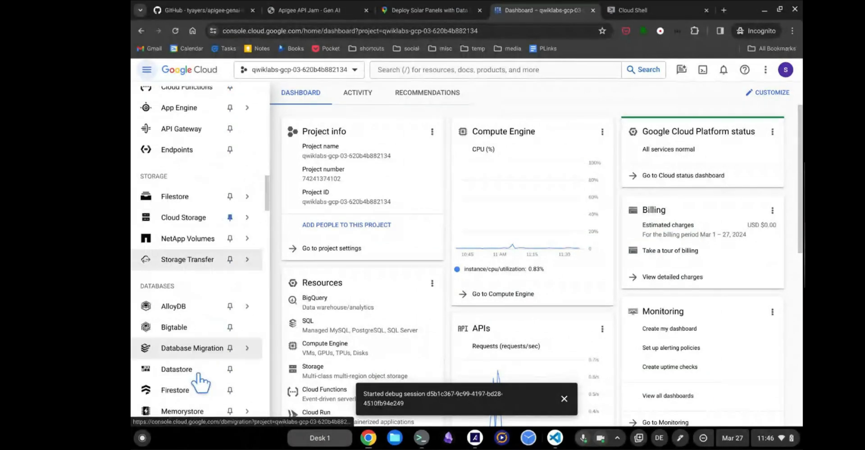
pyautogui.scroll(-1, 199, 382)
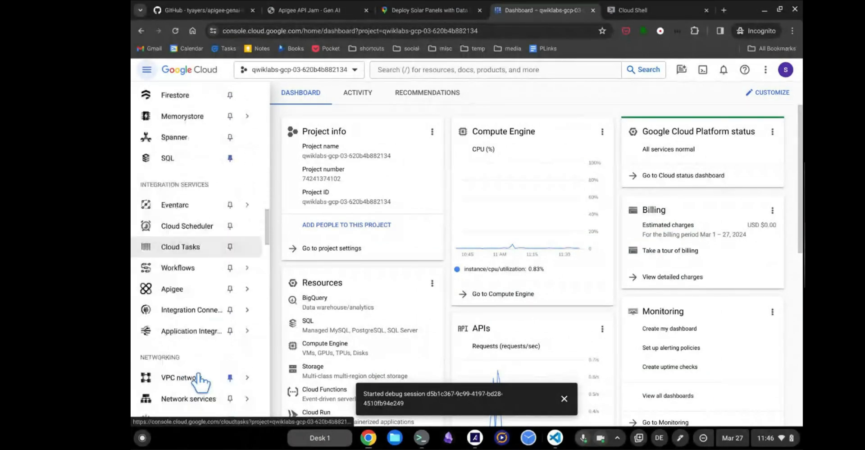
pyautogui.moveTo(180, 290)
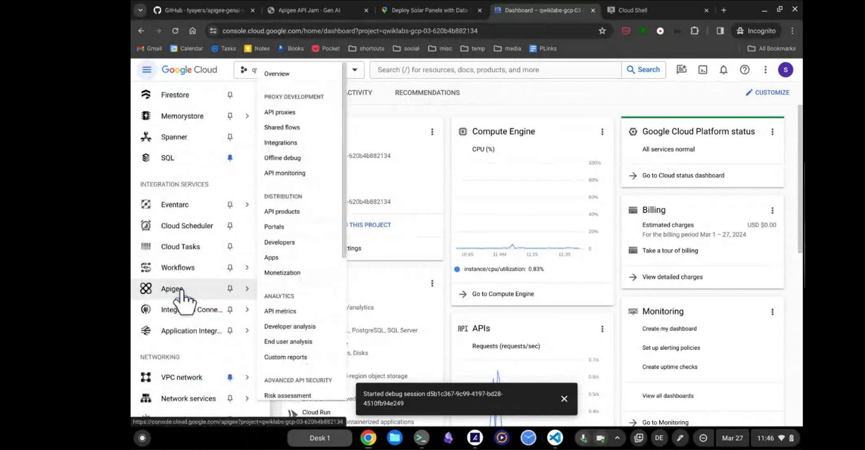
pyautogui.moveTo(195, 333)
# Open Apigee Overview and review it: 2 proxies deployed, 1 active environment, quota 2 / 4250.
pyautogui.click(295, 65)
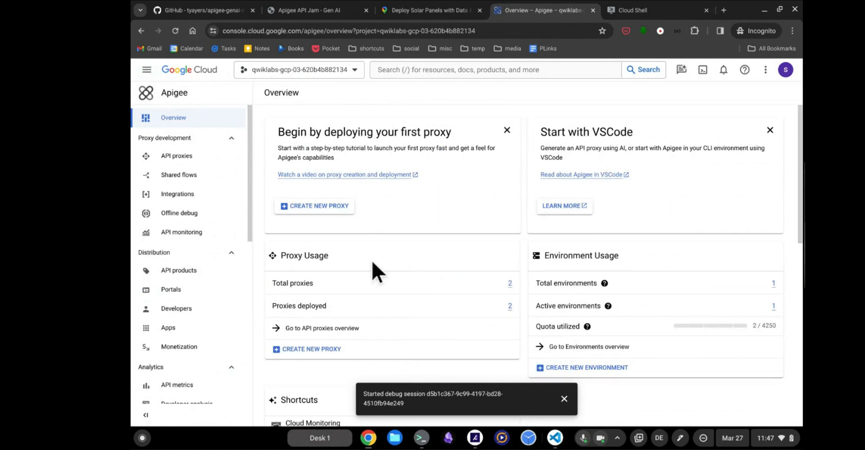
pyautogui.scroll(-3, 406, 277)
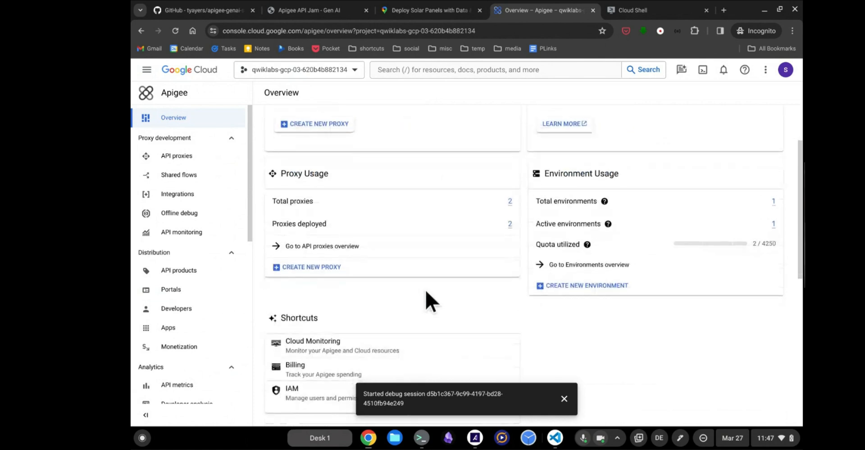
pyautogui.scroll(3, 425, 288)
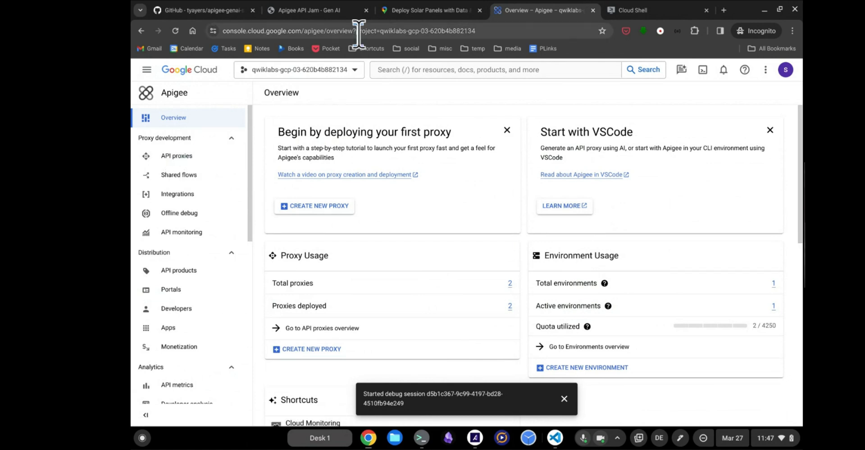
# Close the Deploy Solar Panels tab and return to the API Jam codelab.
pyautogui.click(394, 9)
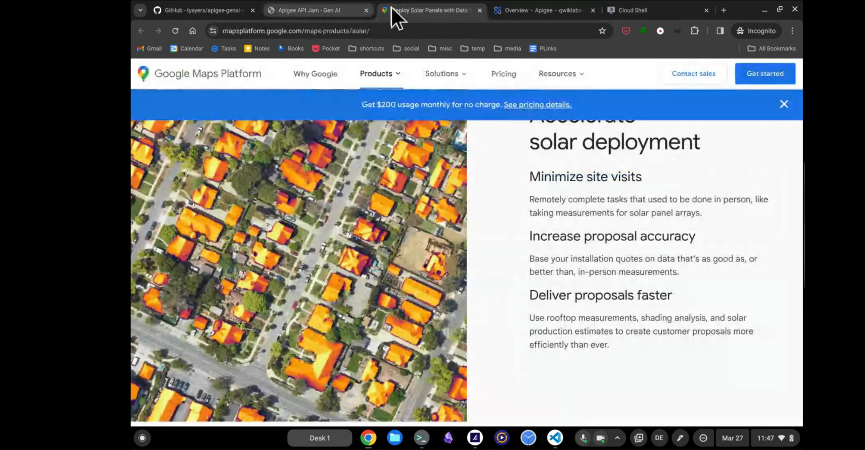
pyautogui.middleClick(392, 6)
pyautogui.click(306, 2)
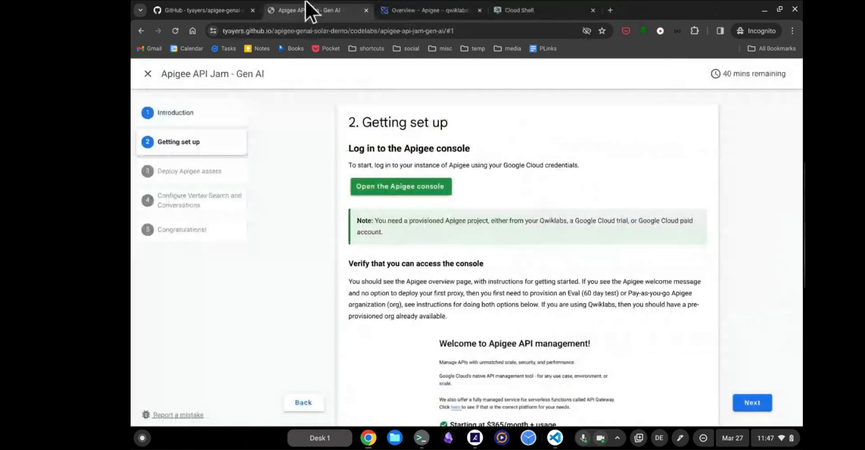
# Scroll to the Cloud Shell section and launch Google Cloud Shell in a new tab.
pyautogui.scroll(-4, 494, 245)
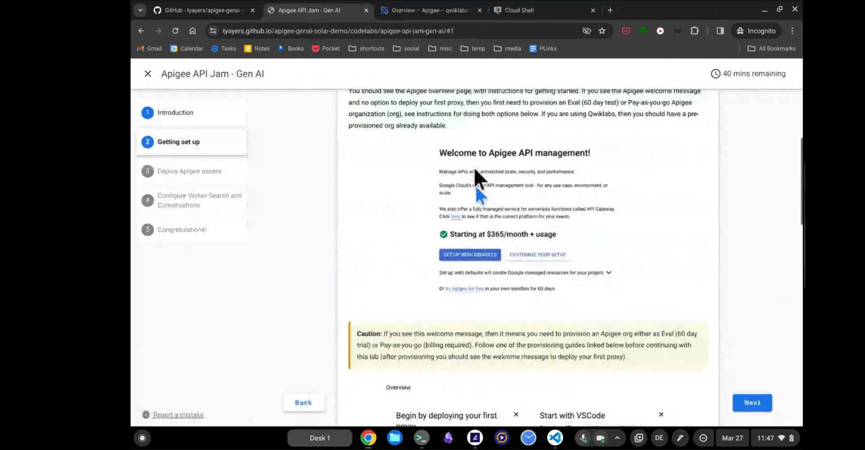
pyautogui.scroll(-2, 500, 271)
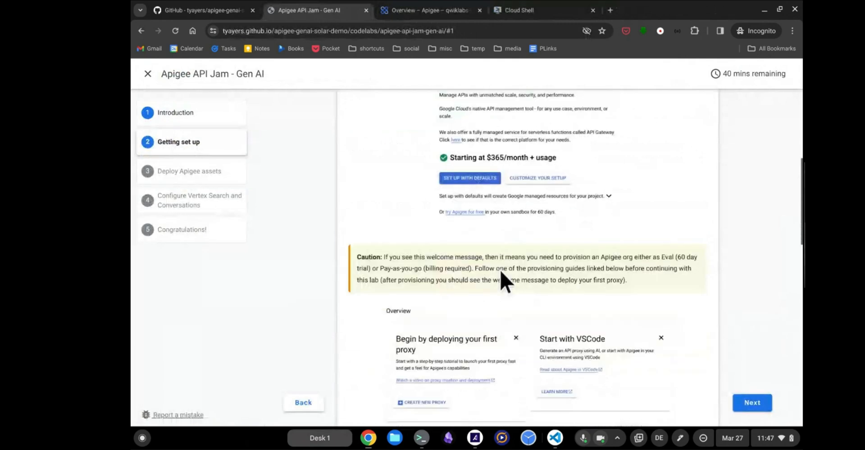
pyautogui.scroll(-4, 500, 270)
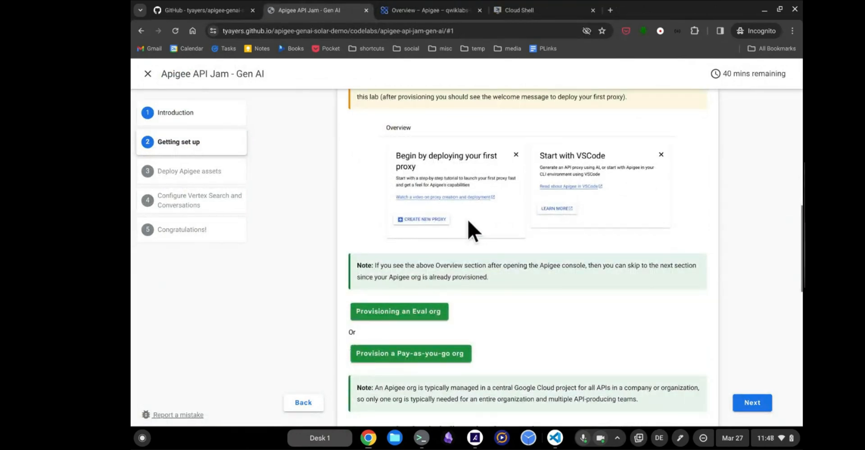
pyautogui.scroll(-2, 468, 220)
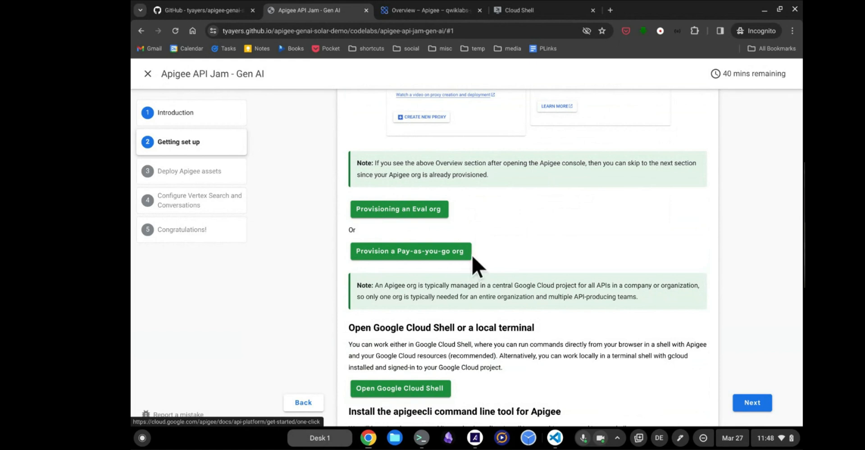
pyautogui.scroll(-1, 479, 257)
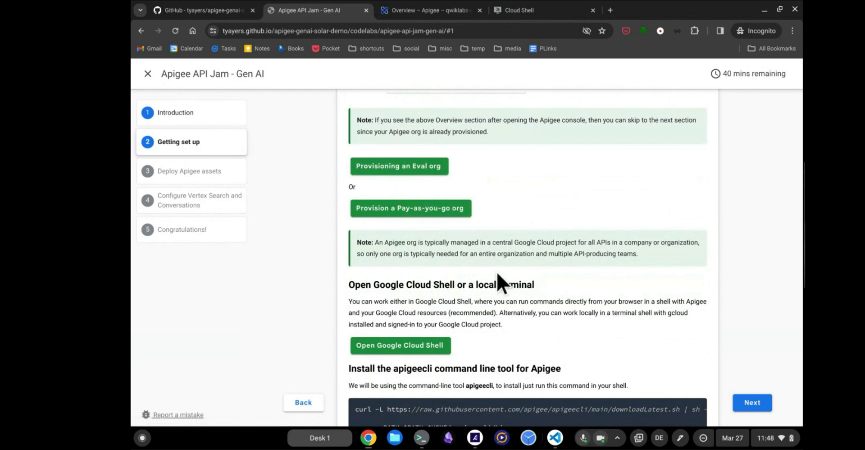
pyautogui.scroll(-2, 585, 313)
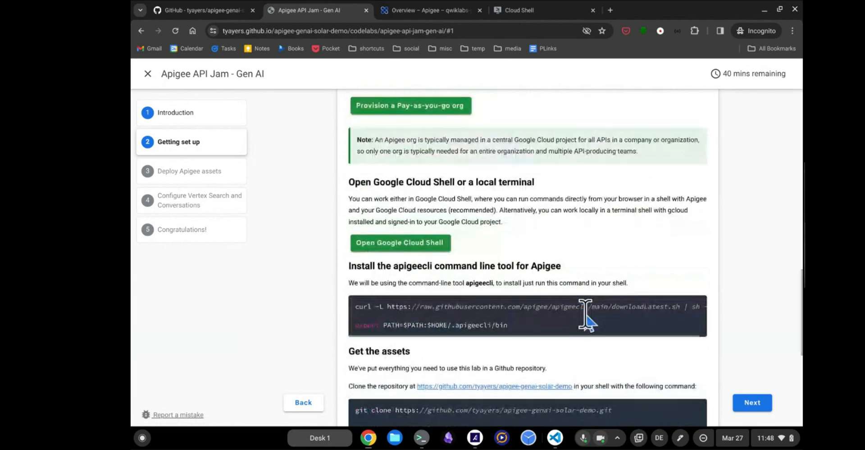
pyautogui.scroll(-2, 586, 312)
pyautogui.scroll(-1, 585, 313)
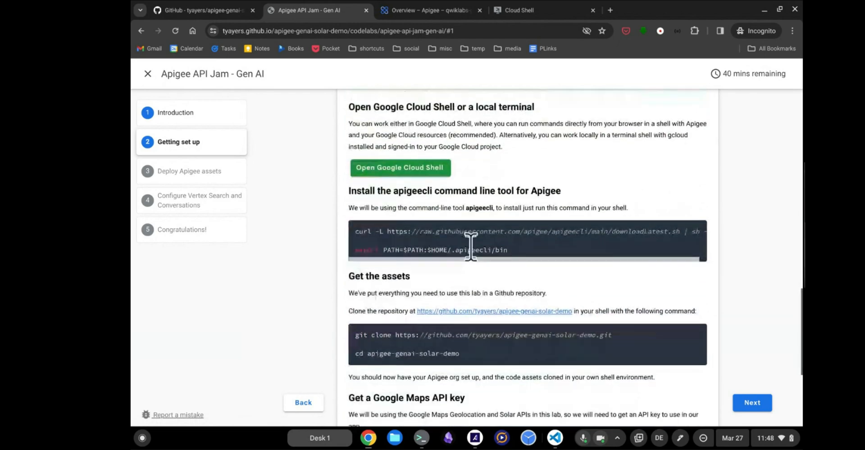
pyautogui.click(418, 167)
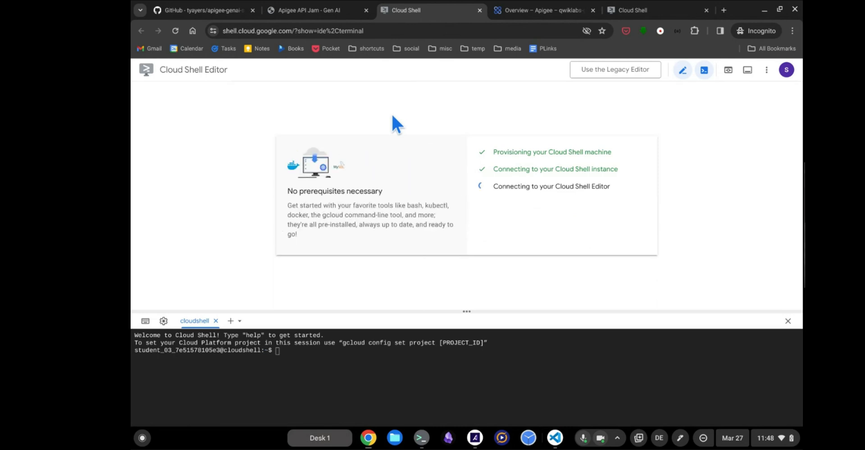
# Focus the Cloud Shell terminal, glance at the codelab and Apigee tabs, and return until the editor loads.
pyautogui.click(319, 348)
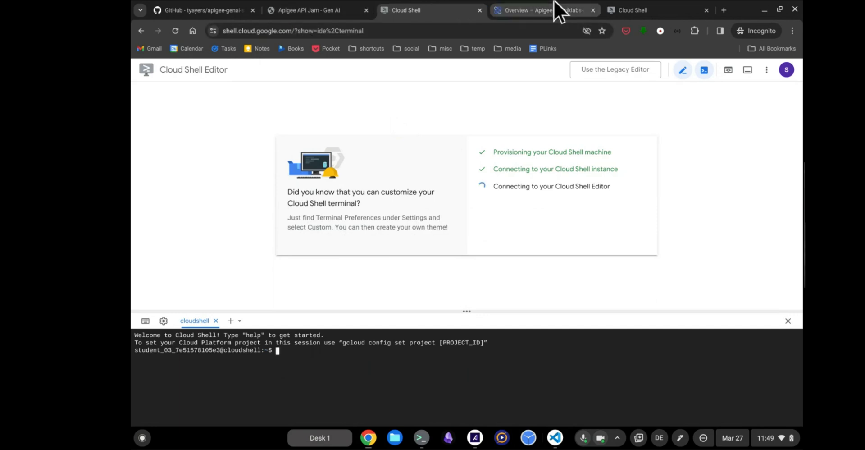
pyautogui.click(330, 5)
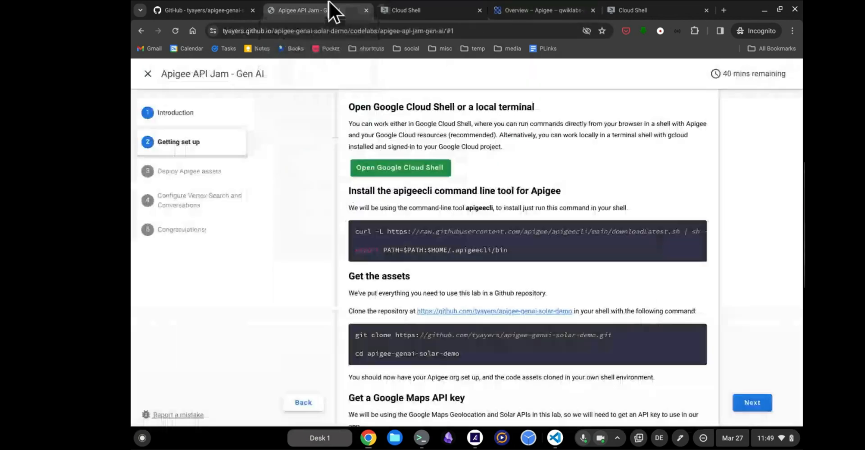
pyautogui.click(399, 10)
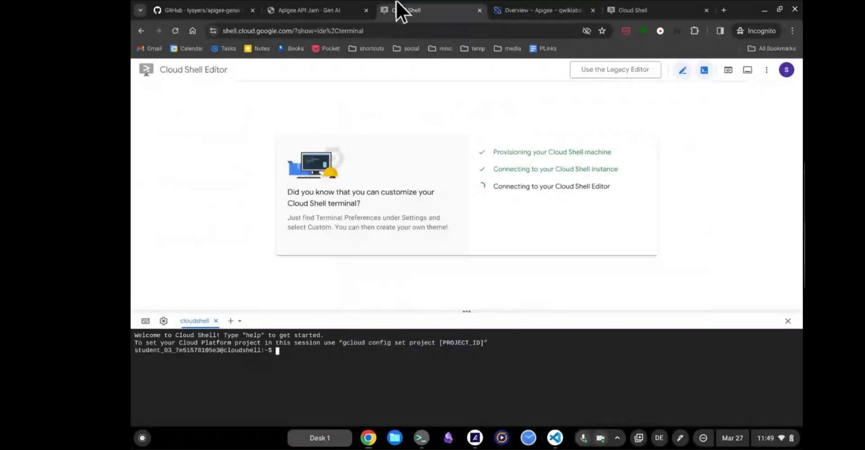
pyautogui.click(514, 1)
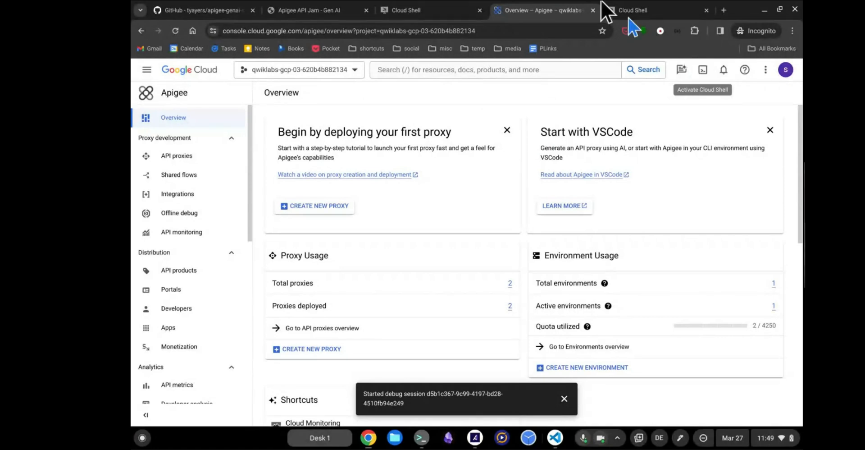
pyautogui.click(434, 3)
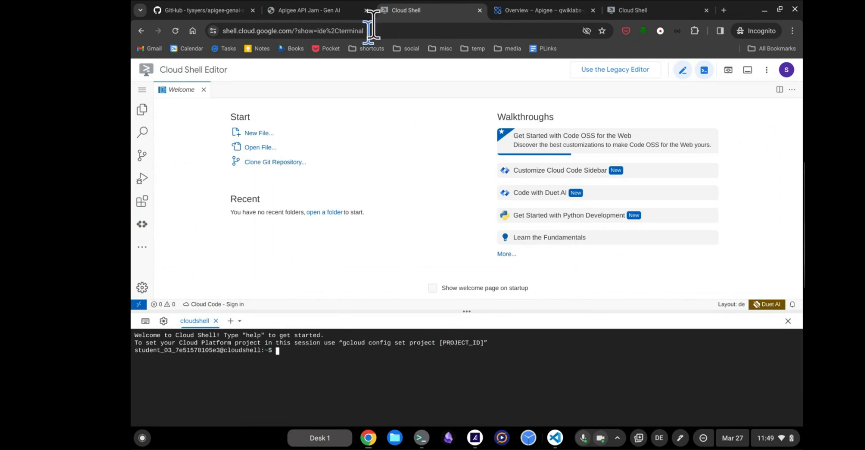
# Select the curl and export lines under 'Install the apigeecli command line tool' in the codelab.
pyautogui.click(321, 0)
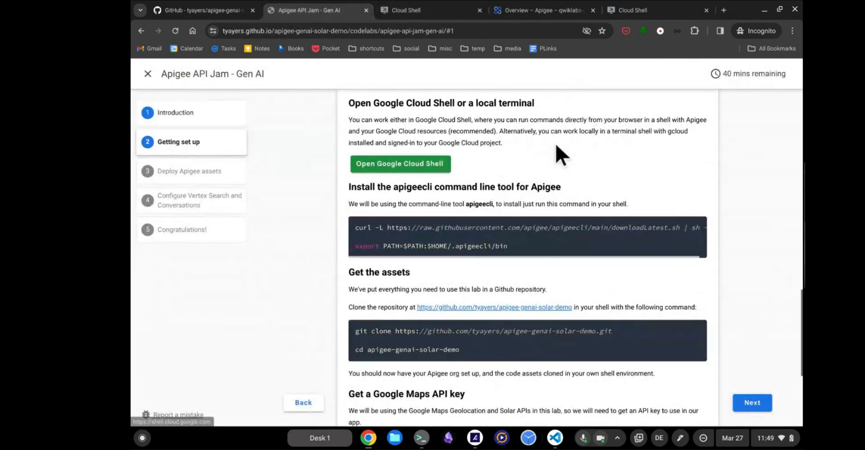
pyautogui.scroll(-1, 556, 145)
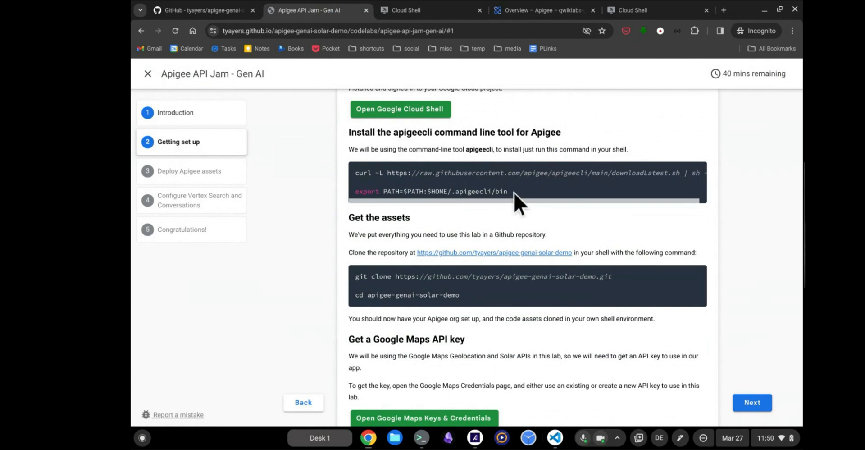
pyautogui.moveTo(507, 193); pyautogui.dragTo(357, 170)
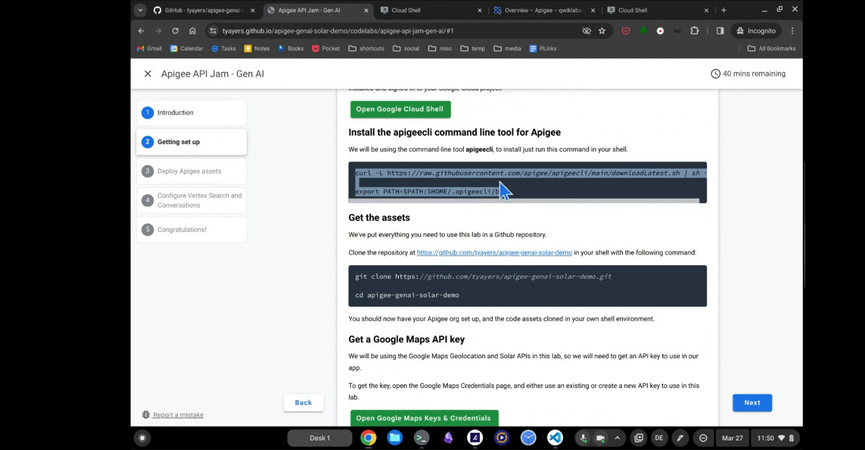
# Paste and run the apigeecli install commands in the Cloud Shell terminal.
pyautogui.click(419, 10)
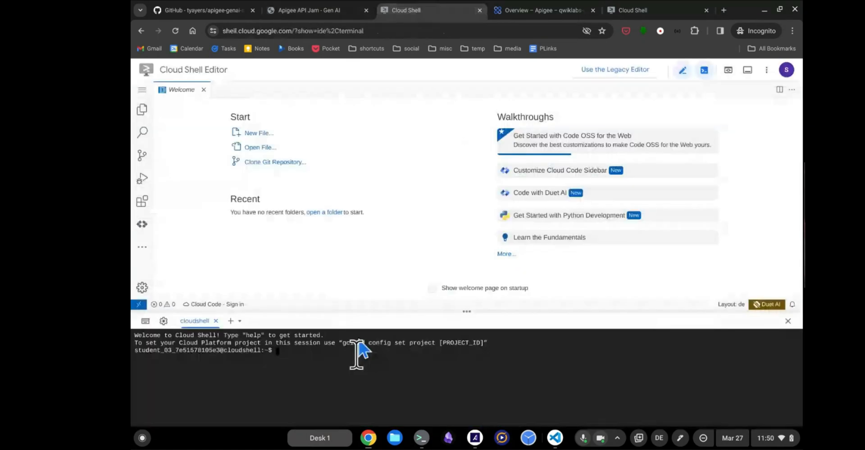
pyautogui.write('curl -L https://raw.githubusercontent.com/apigee/apigeecli/main/downloadLatest.sh | sh -  export PATH=$PATH:$HOME/.apigeecli/bin')
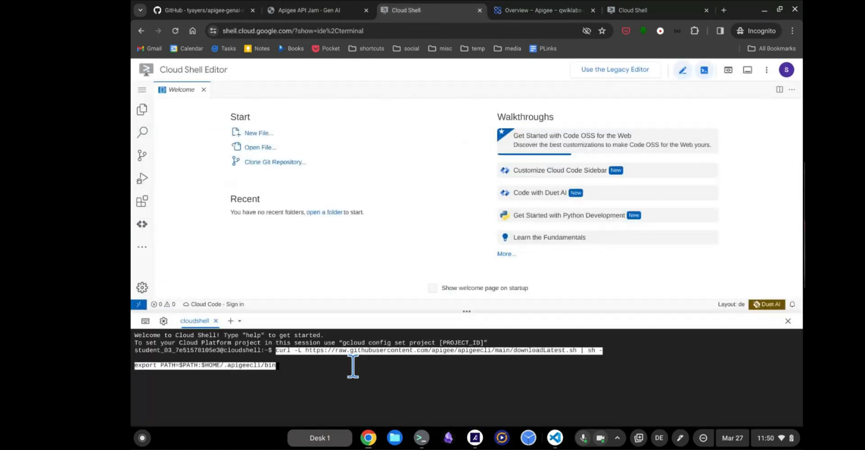
pyautogui.press('Return')
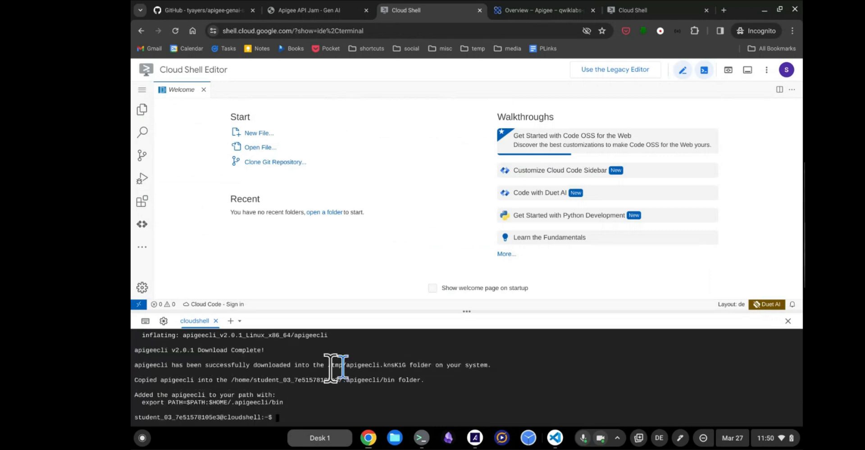
# Run apigeecli to print its help, scroll through it, and return to the codelab's Get the assets step.
pyautogui.write('apig')
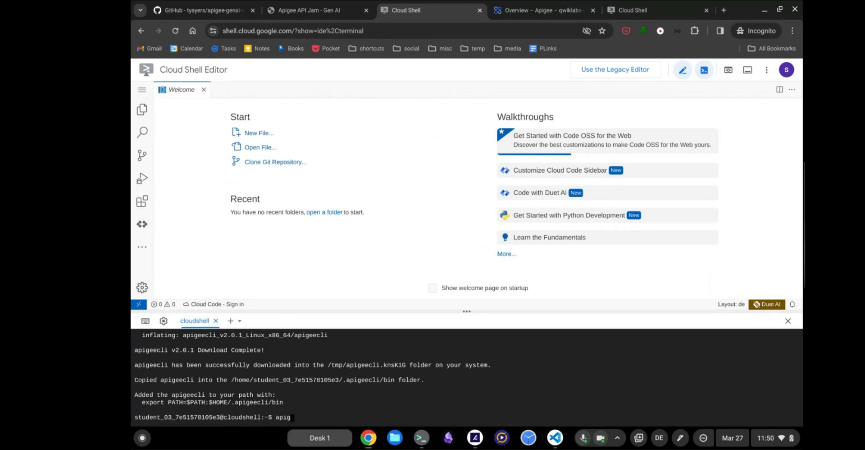
pyautogui.hotkey('ctrl', 'shift', '+')
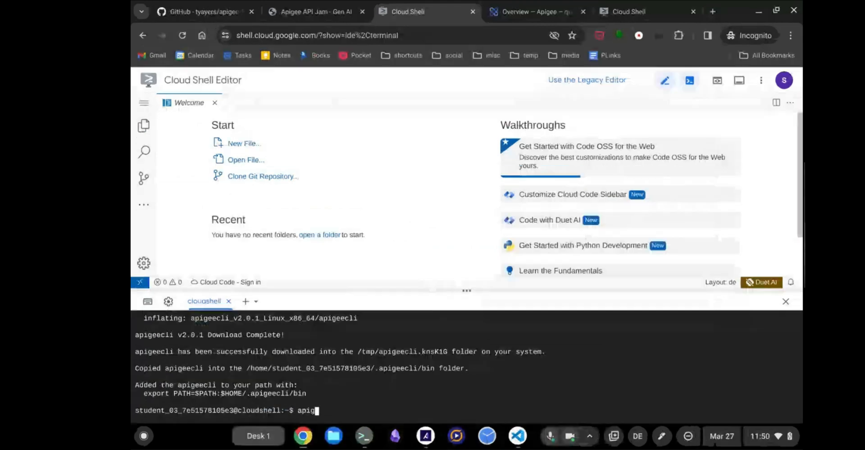
pyautogui.write('eecli')
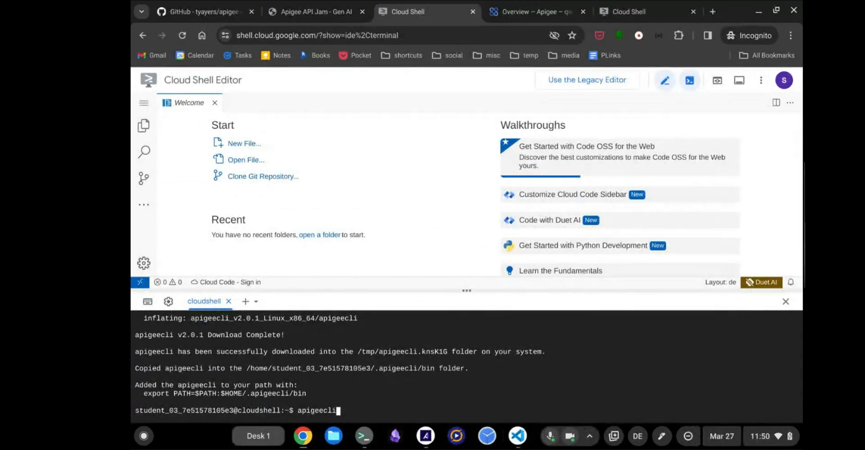
pyautogui.press('Return')
pyautogui.scroll(5, 212, 326)
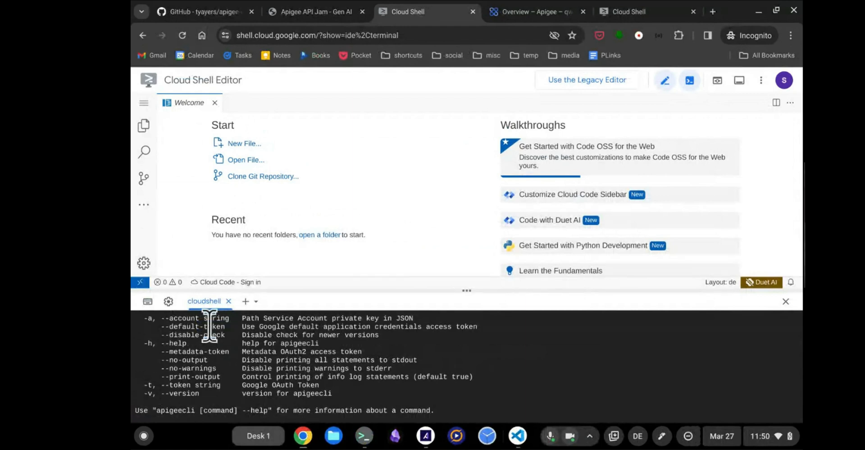
pyautogui.scroll(5, 210, 328)
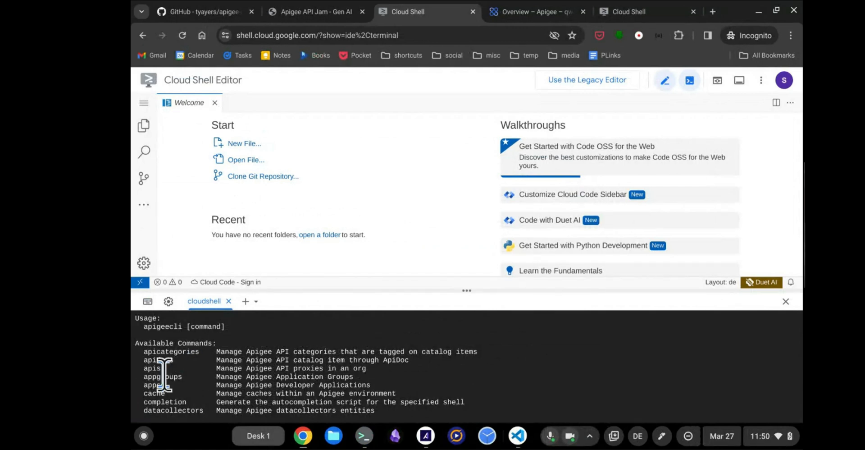
pyautogui.scroll(-5, 273, 357)
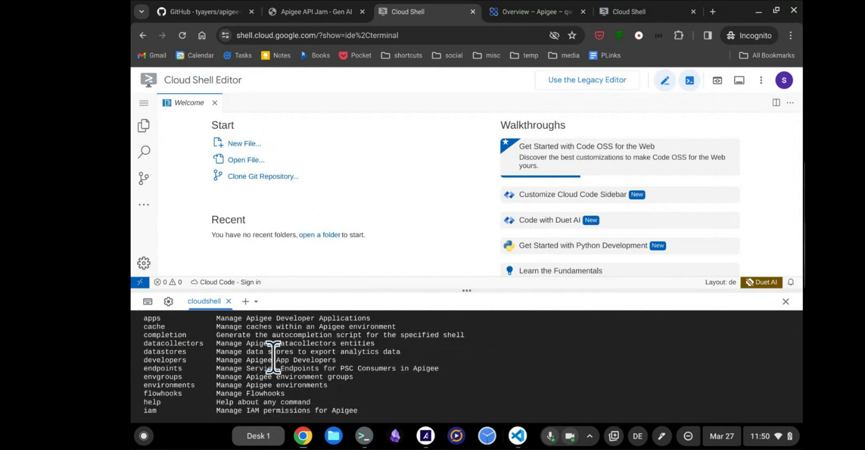
pyautogui.scroll(-2, 273, 357)
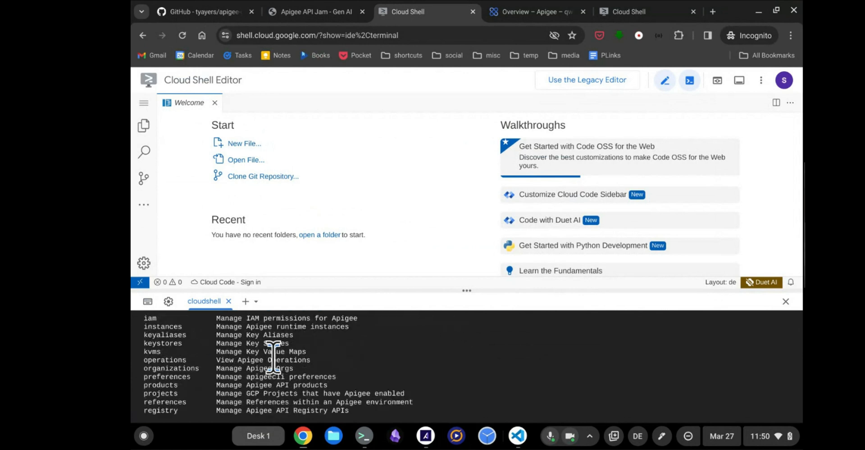
pyautogui.scroll(-7, 274, 357)
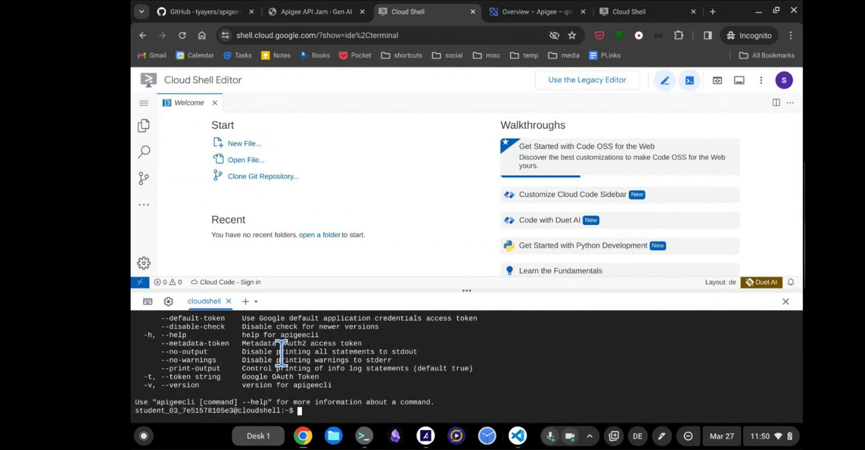
pyautogui.click(329, 4)
pyautogui.scroll(-3, 422, 301)
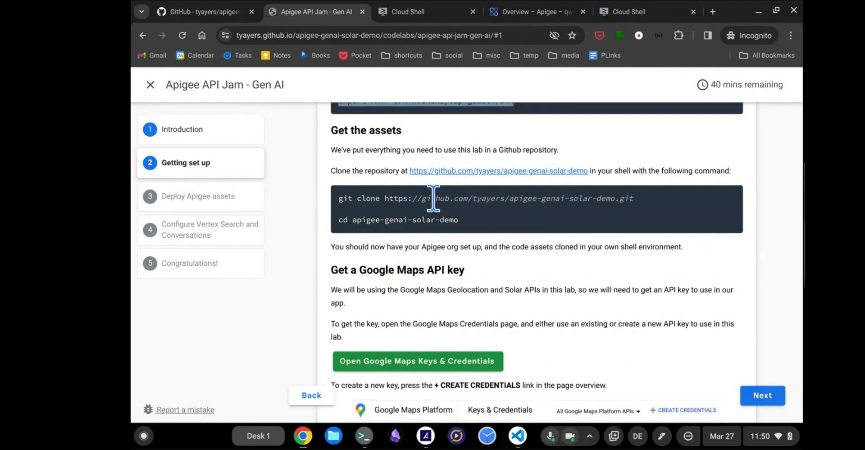
# Run the codelab's git clone and cd commands for apigee-genai-solar-demo in the Cloud Shell terminal.
pyautogui.moveTo(475, 225)
pyautogui.mouseDown()
pyautogui.moveTo(348, 208)
pyautogui.moveTo(334, 198)
pyautogui.mouseUp()
pyautogui.hotkey('ctrl', 'c')
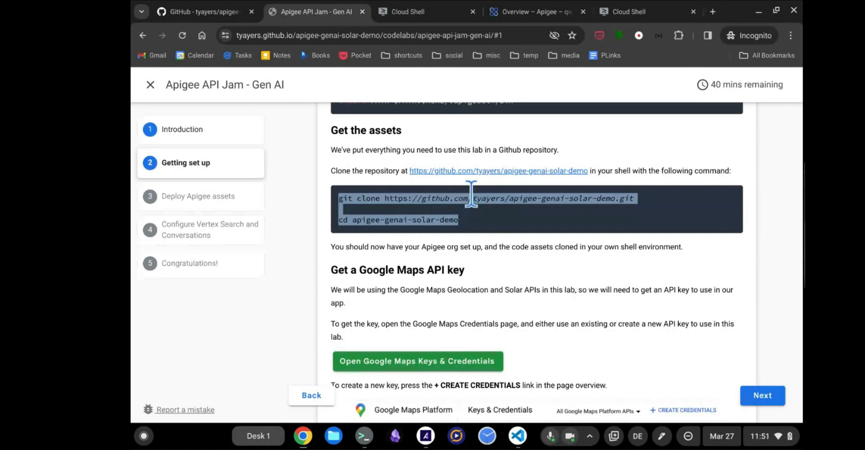
pyautogui.hotkey('ctrl', 'Tab')
pyautogui.hotkey('ctrl', 'v')
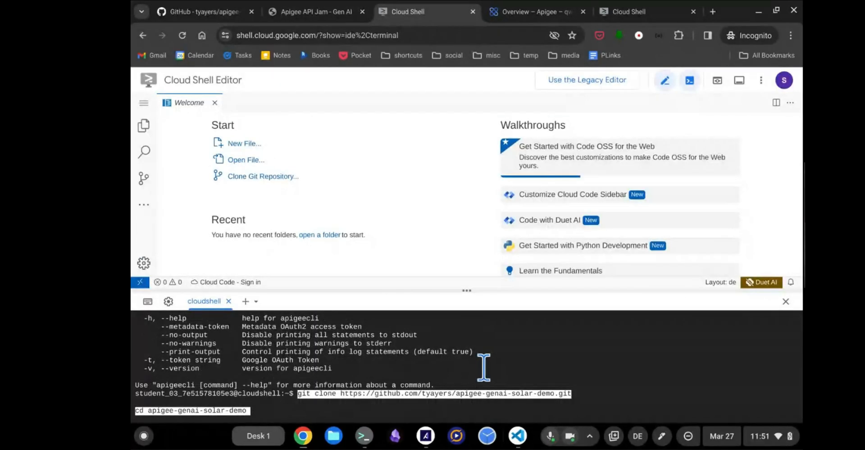
pyautogui.press('Return')
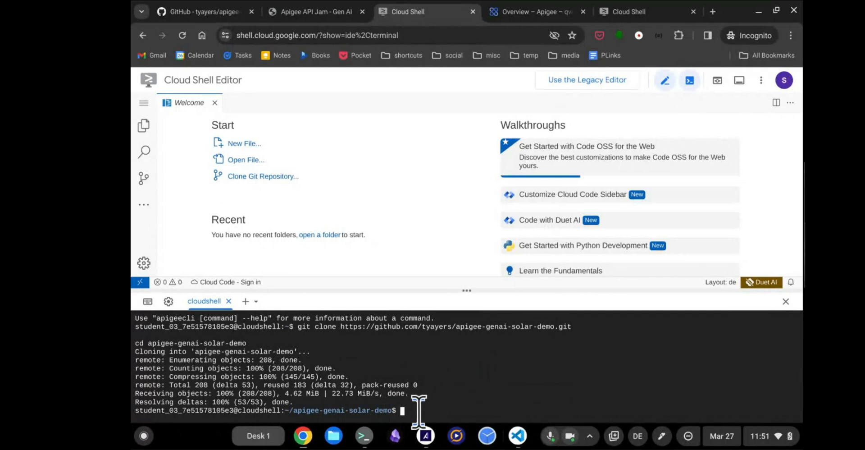
pyautogui.click(332, 11)
# Open the Maps API credentials page, reveal the Maps API key and copy it.
pyautogui.scroll(-3, 488, 277)
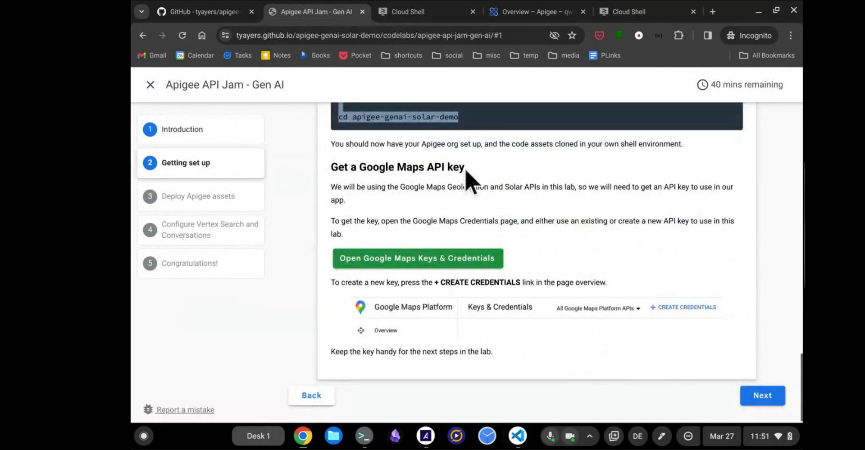
pyautogui.click(463, 259)
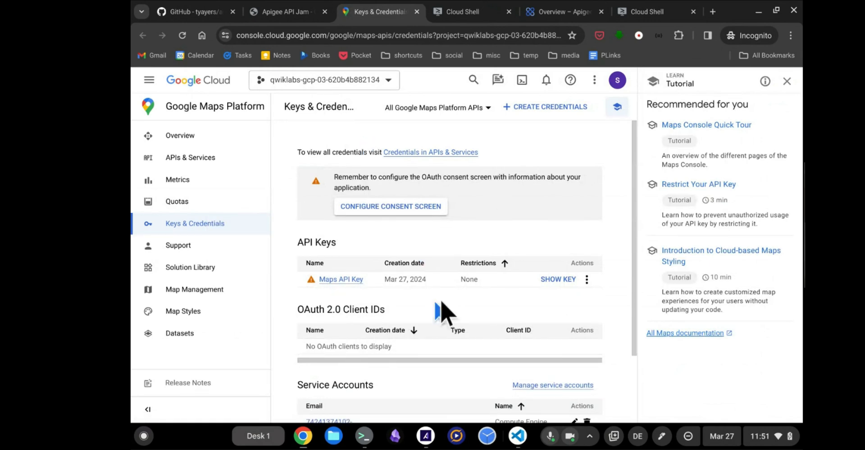
pyautogui.click(569, 279)
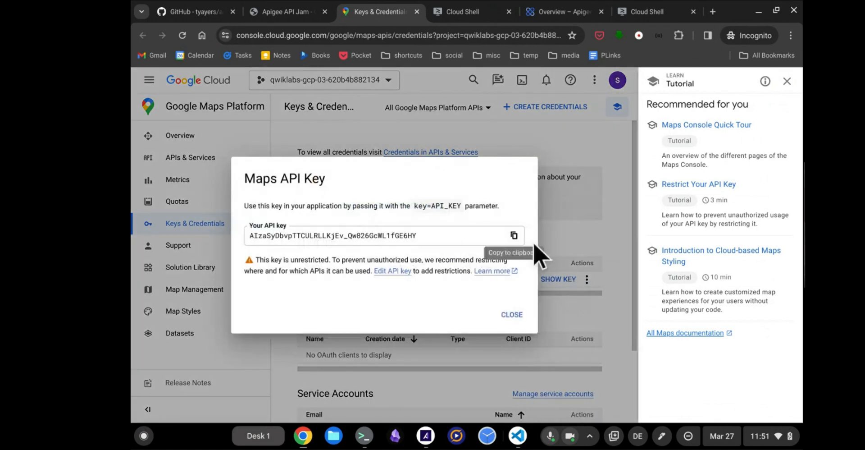
pyautogui.click(514, 236)
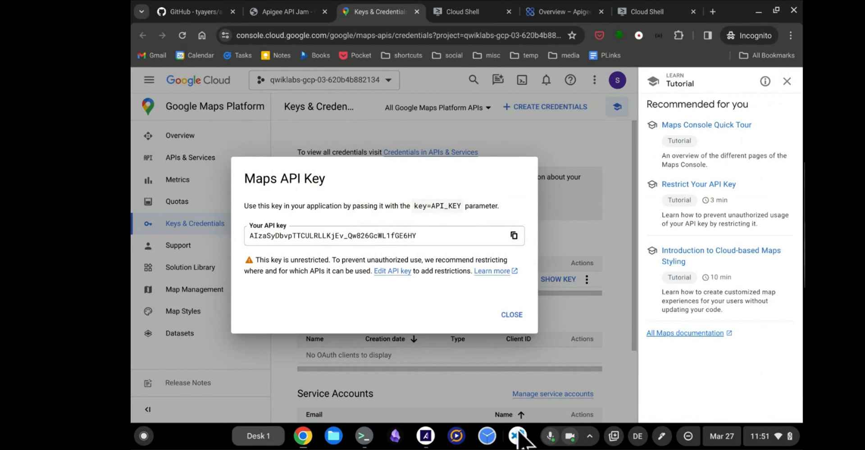
# Paste the Maps API key into a new text editor document for later use.
pyautogui.click(425, 435)
pyautogui.hotkey('ctrl', 'n')
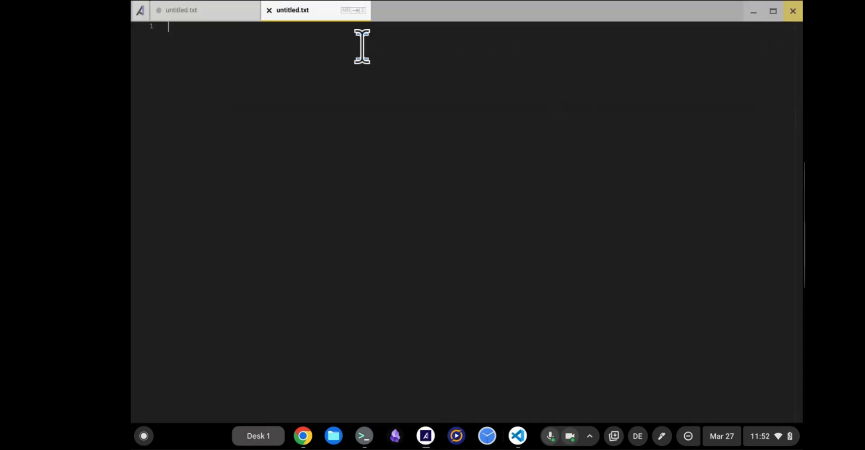
pyautogui.hotkey('ctrl', 'v')
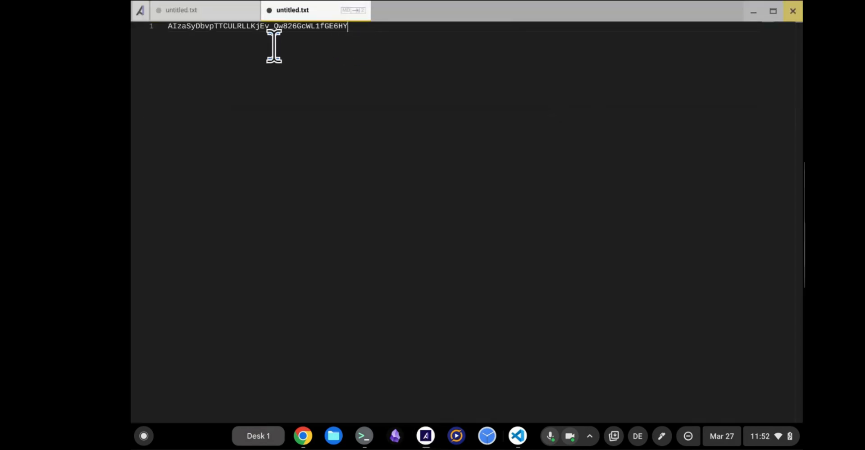
pyautogui.click(753, 8)
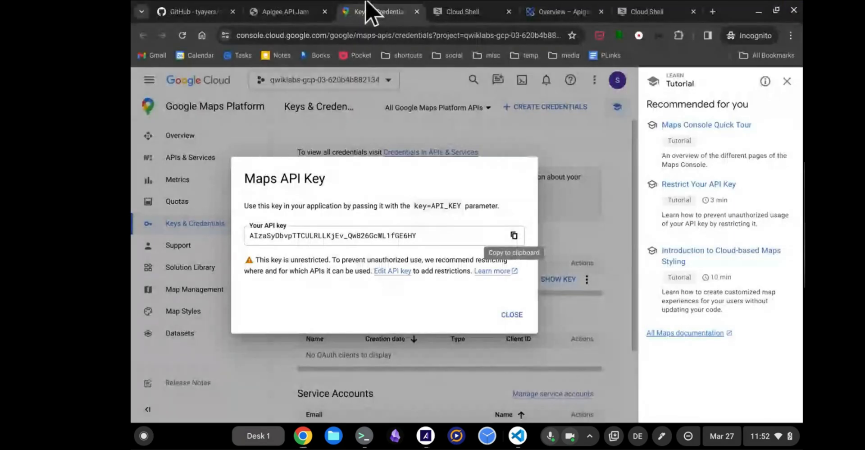
# Advance the codelab to 3. Deploy Apigee assets and copy the cp 1_env.sh 1_env.dev.sh command.
pyautogui.click(453, 10)
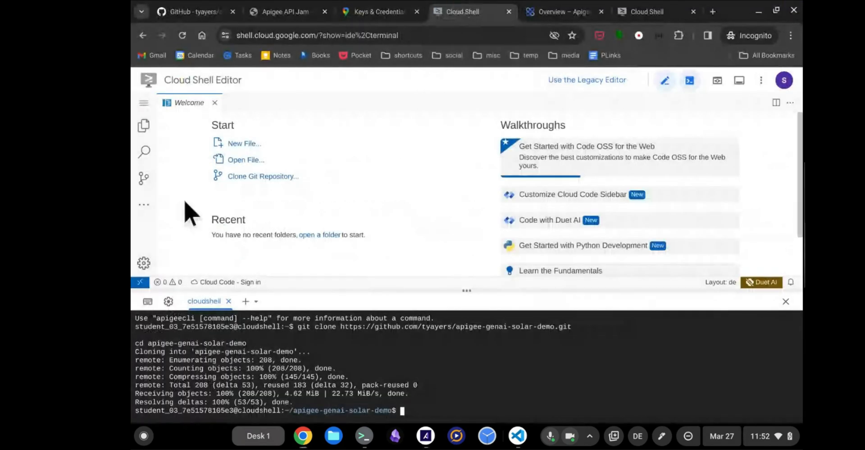
pyautogui.click(261, 11)
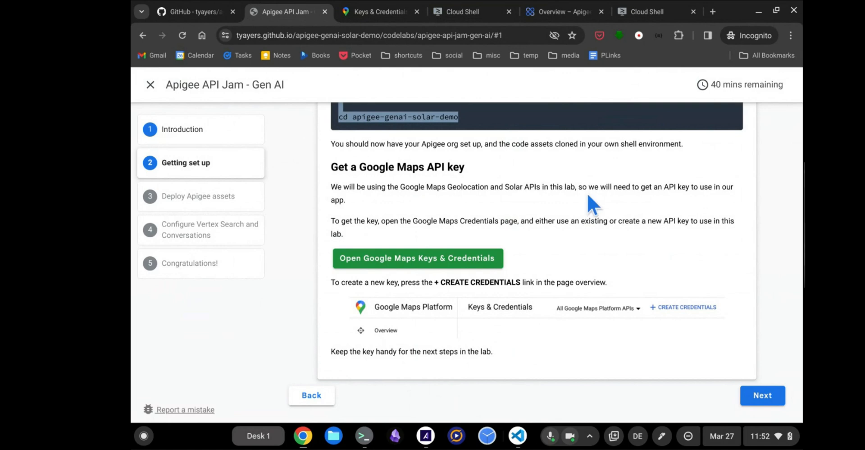
pyautogui.click(771, 396)
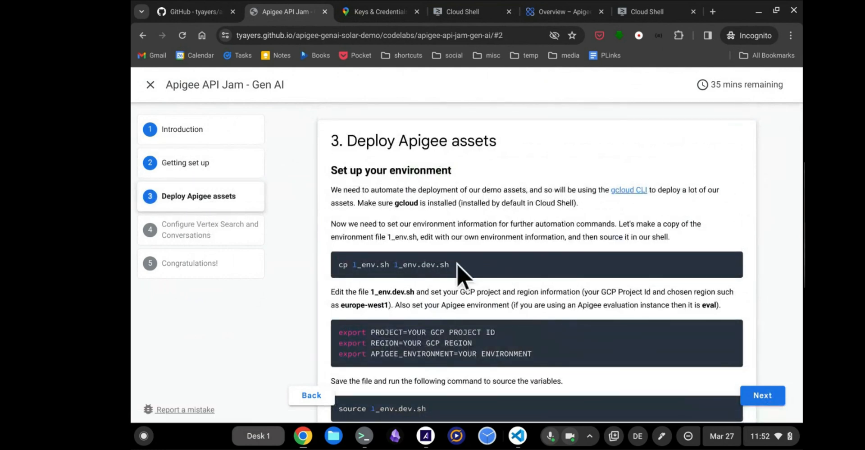
pyautogui.moveTo(457, 265); pyautogui.dragTo(348, 266)
pyautogui.click(370, 279)
pyautogui.moveTo(455, 266); pyautogui.dragTo(280, 286)
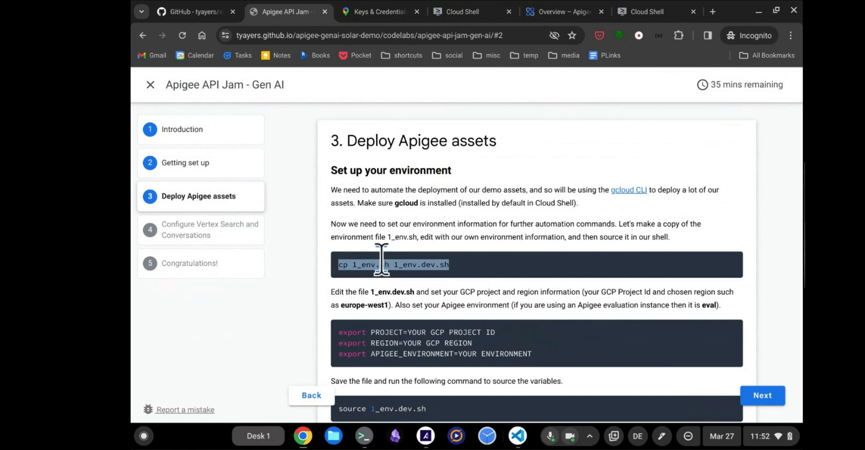
pyautogui.click(484, 13)
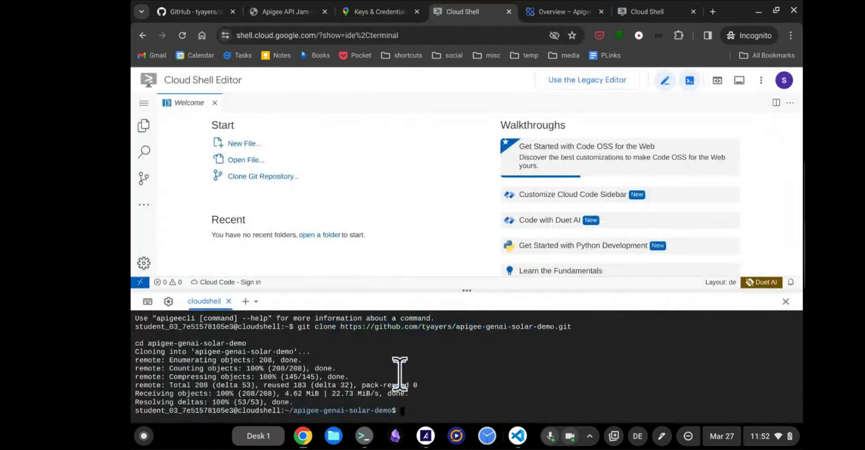
# Open apigee-genai-solar-demo as the editor workspace and dismiss the Dependency Analytics notification.
pyautogui.click(323, 235)
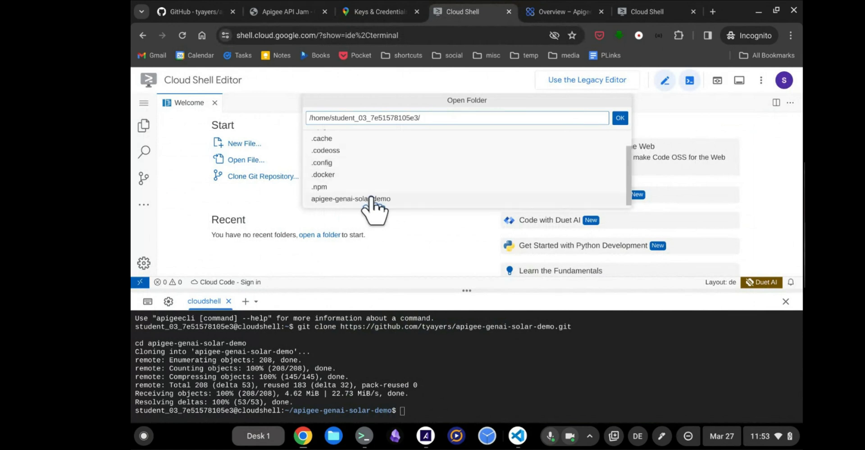
pyautogui.click(367, 199)
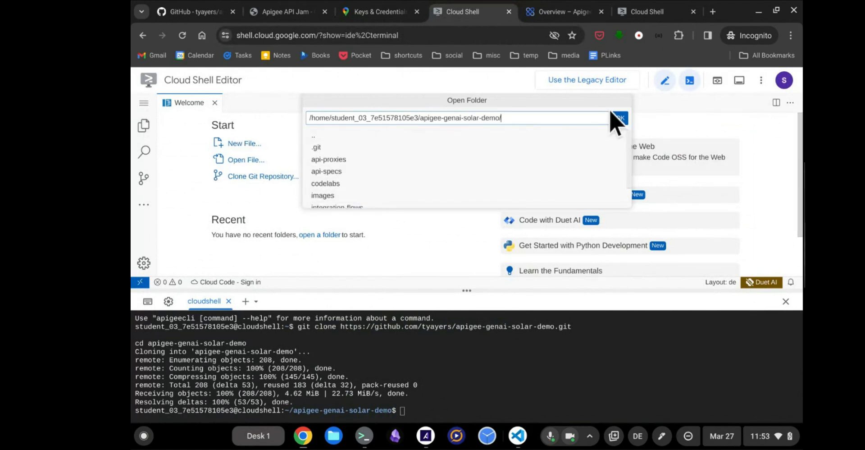
pyautogui.click(620, 118)
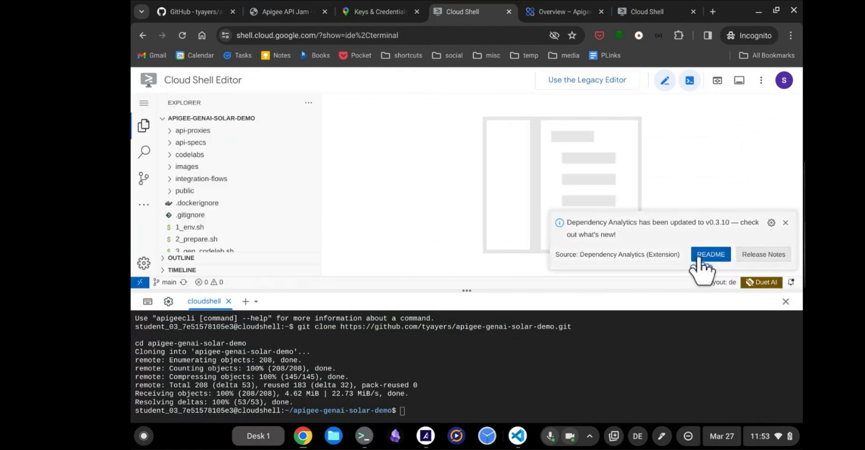
pyautogui.click(785, 223)
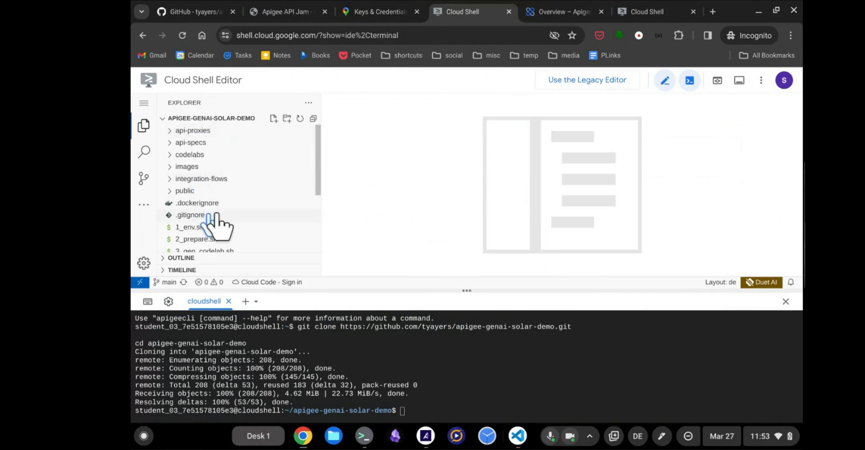
# Run cp 1_env.sh 1_env.dev.sh in the terminal and open 1_env.dev.sh in the editor.
pyautogui.scroll(-1, 238, 207)
pyautogui.scroll(1, 245, 208)
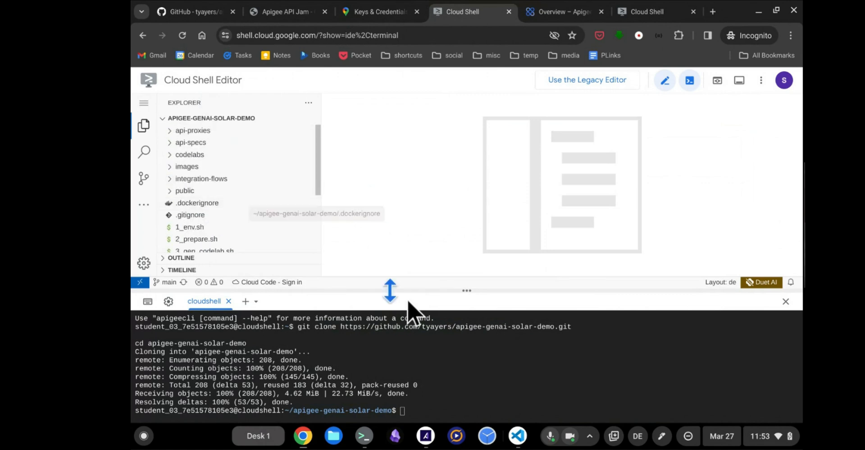
pyautogui.click(428, 367)
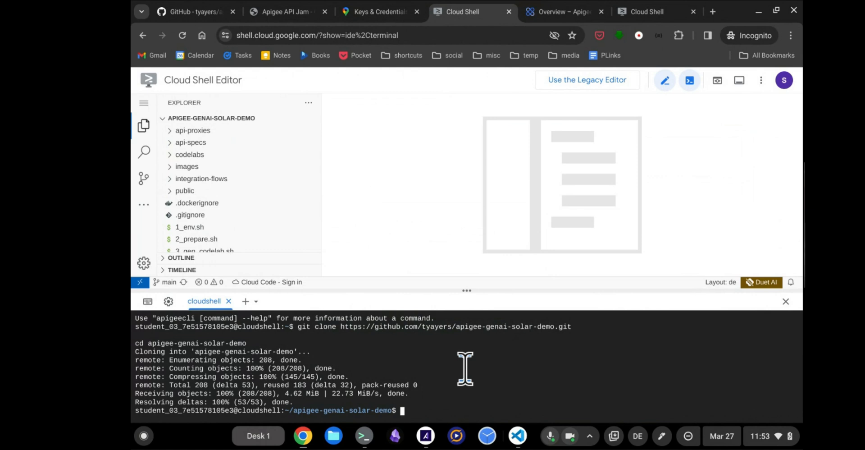
pyautogui.write('cp 1_env.sh 1_env.dev.sh')
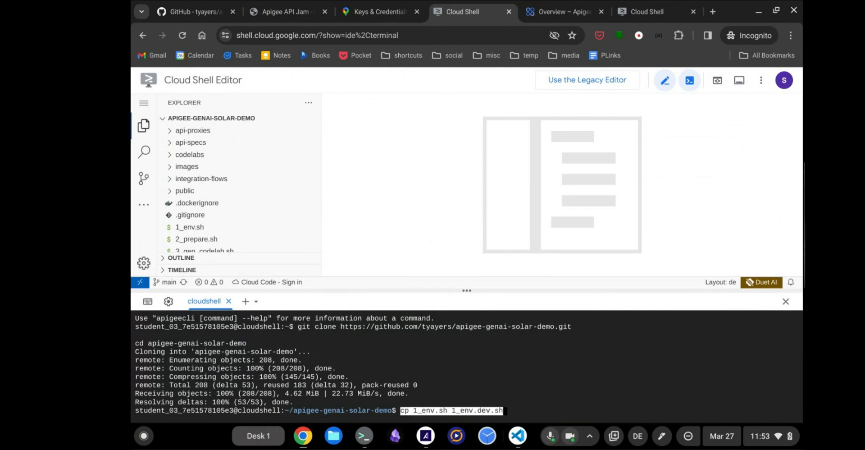
pyautogui.press('Return')
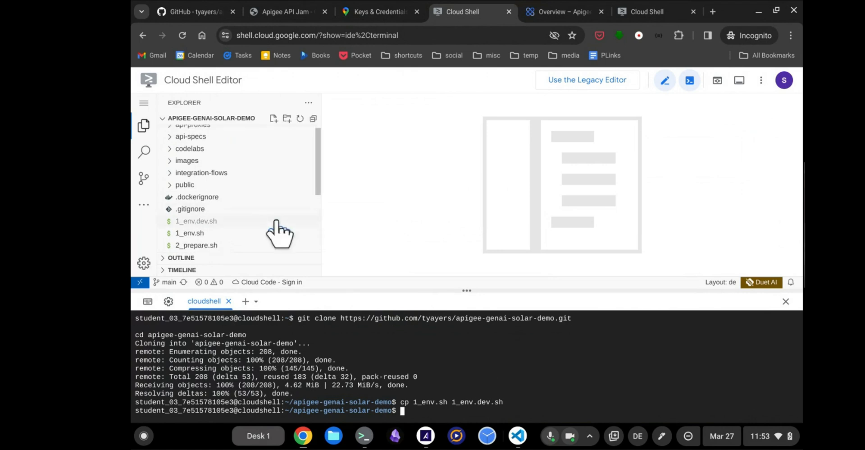
pyautogui.scroll(-2, 270, 223)
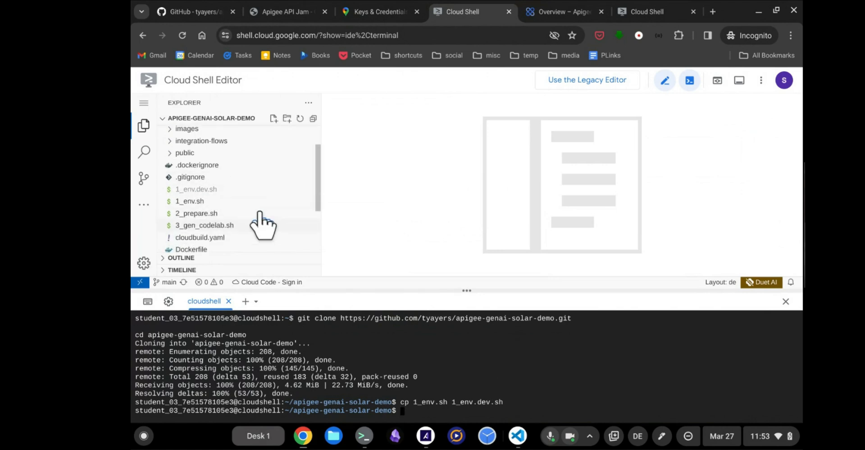
pyautogui.click(221, 189)
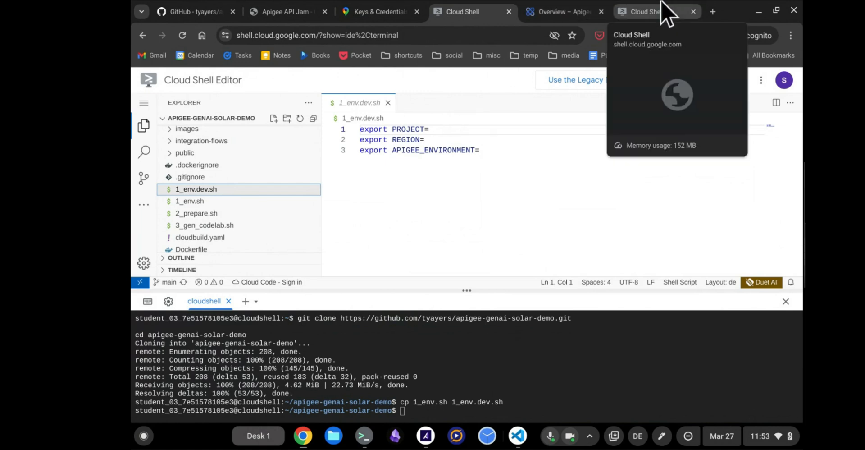
# Copy the lab project's ID from the Apigee console's project picker.
pyautogui.click(569, 9)
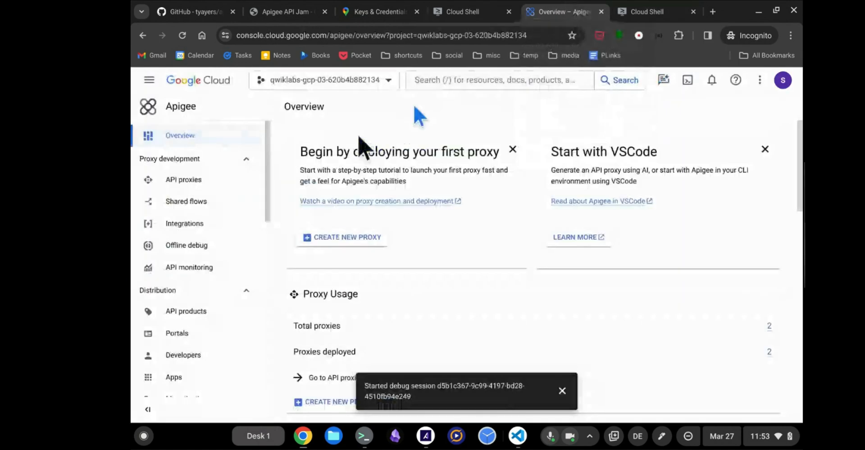
pyautogui.click(345, 84)
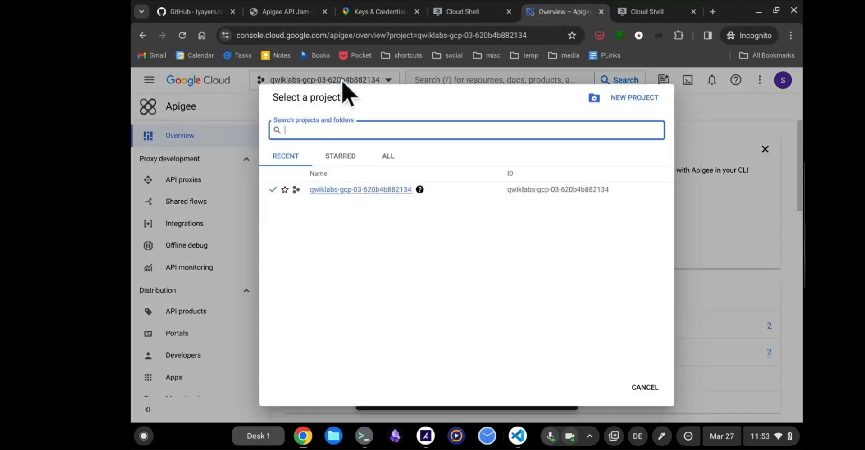
pyautogui.click(508, 191)
pyautogui.moveTo(509, 190); pyautogui.dragTo(622, 189)
pyautogui.hotkey('ctrl', 'c')
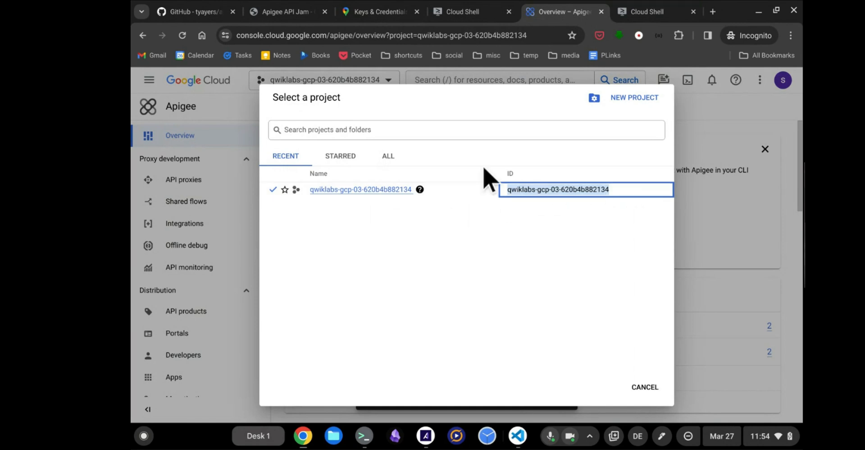
pyautogui.click(479, 10)
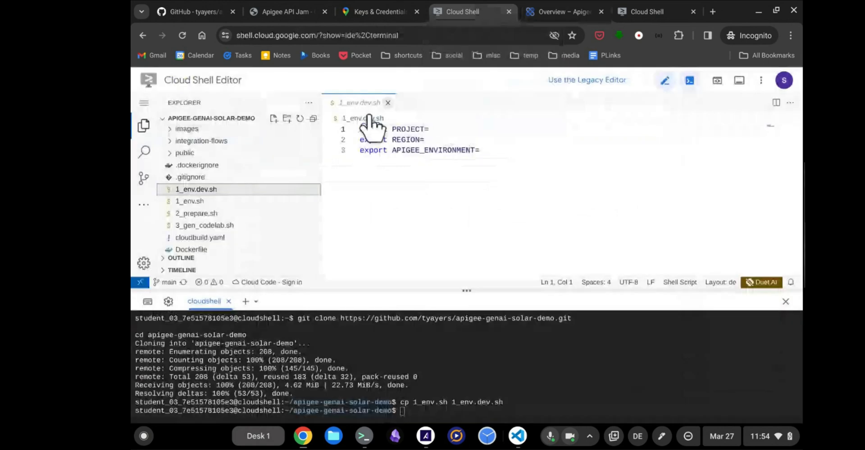
# In 1_env.dev.sh, paste the project ID after PROJECT= and set REGION to europe-west1.
pyautogui.click(455, 130)
pyautogui.hotkey('ctrl', 'v')
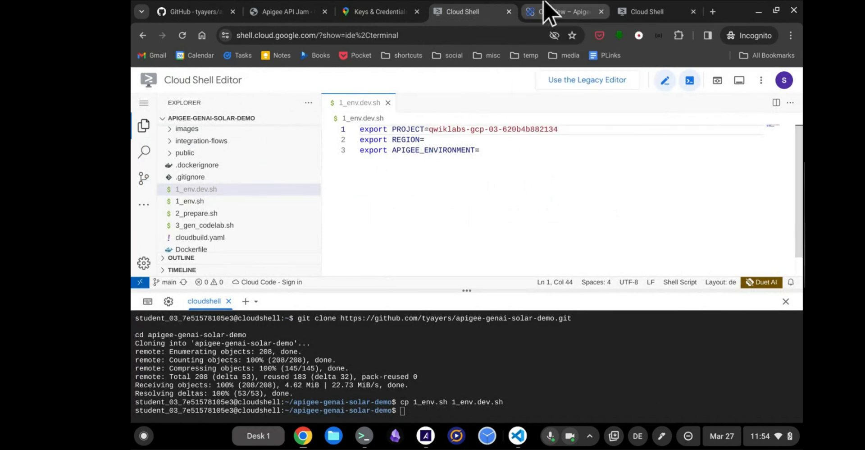
pyautogui.click(439, 140)
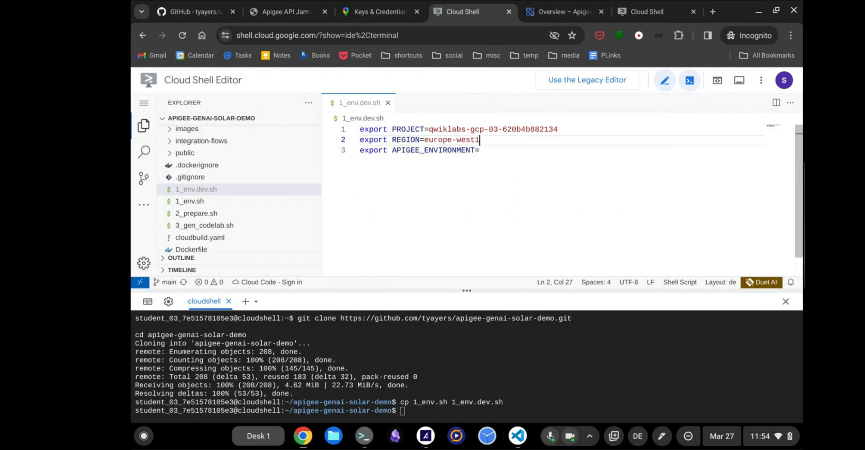
pyautogui.click(542, 6)
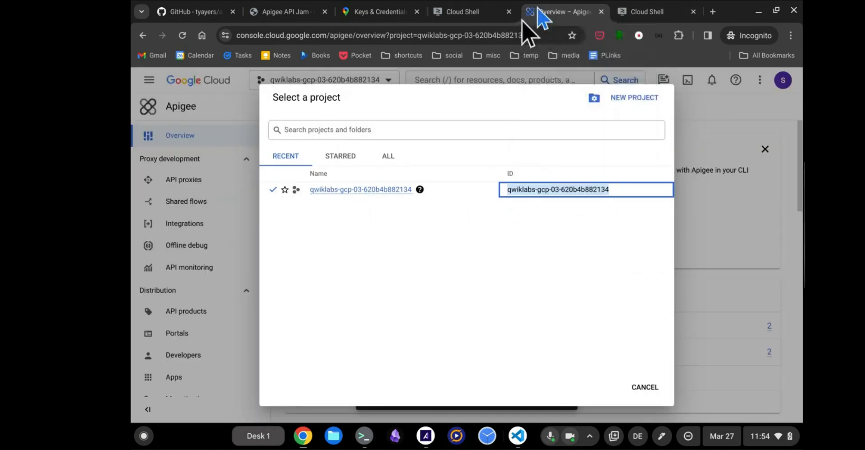
# Copy eval-instance's us-west3 location from the Apigee Instances list.
pyautogui.click(226, 171)
pyautogui.scroll(-10, 209, 302)
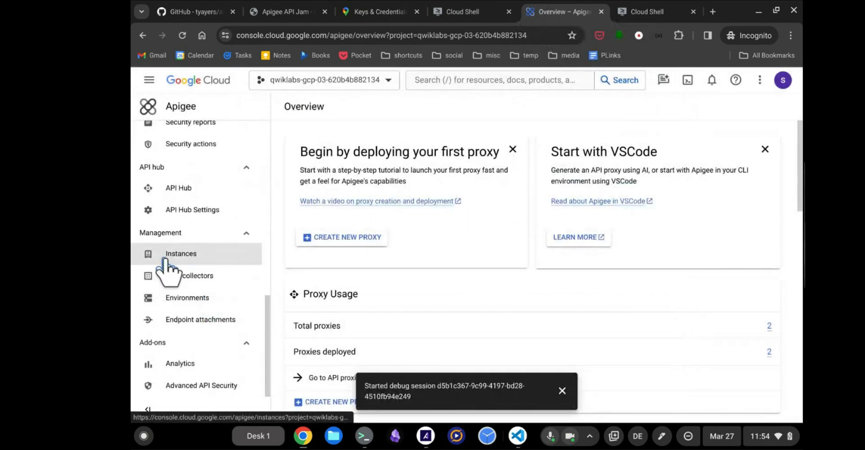
pyautogui.click(183, 257)
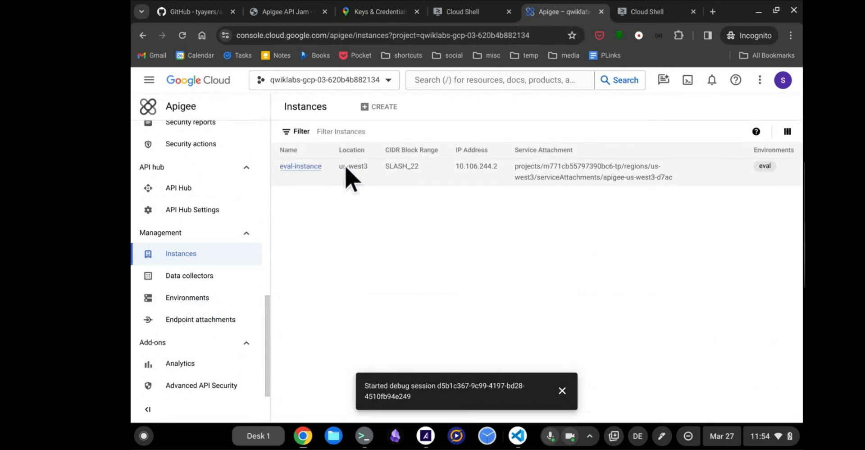
pyautogui.click(562, 390)
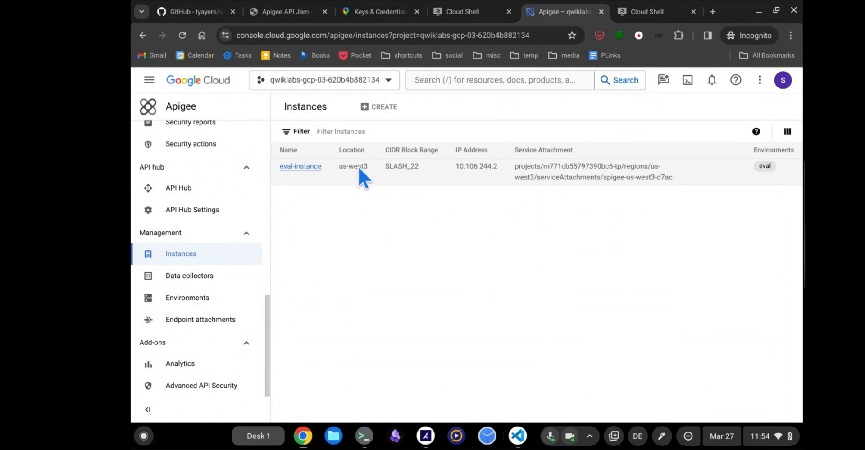
pyautogui.moveTo(338, 166); pyautogui.dragTo(378, 166)
pyautogui.hotkey('ctrl', 'c')
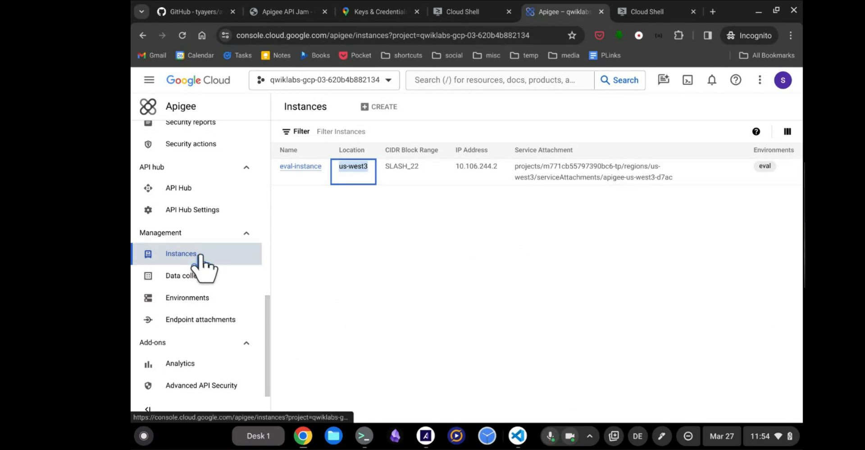
pyautogui.click(636, 8)
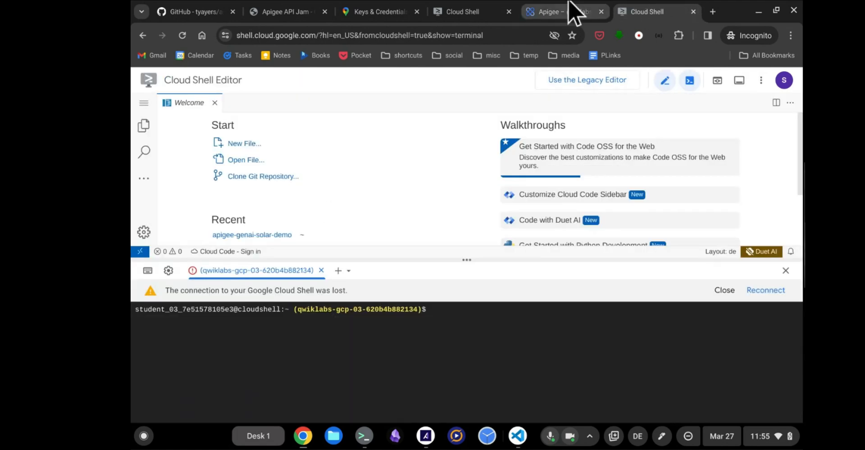
# Close the disconnected duplicate Cloud Shell tab, confirming with Leave.
pyautogui.click(464, 12)
pyautogui.click(642, 11)
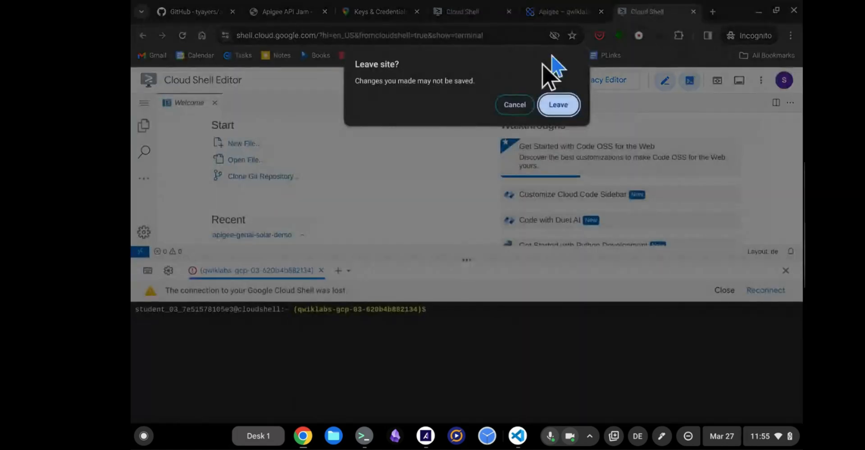
pyautogui.click(562, 108)
# Replace europe-west1 with us-west3 as the REGION in 1_env.dev.sh.
pyautogui.click(531, 10)
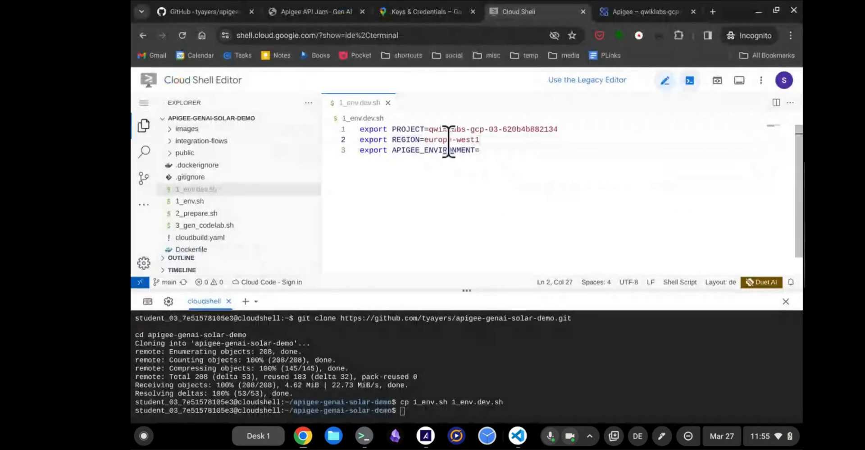
pyautogui.moveTo(480, 140); pyautogui.dragTo(426, 139)
pyautogui.write('us-west3')
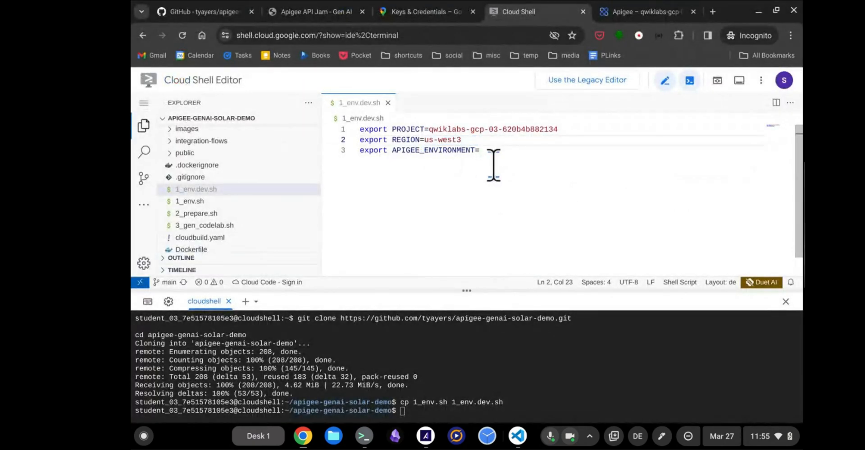
pyautogui.click(504, 151)
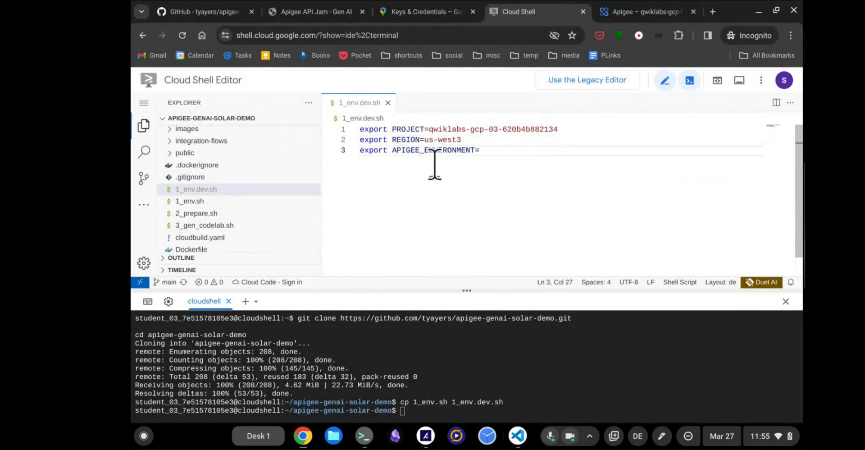
pyautogui.click(642, 9)
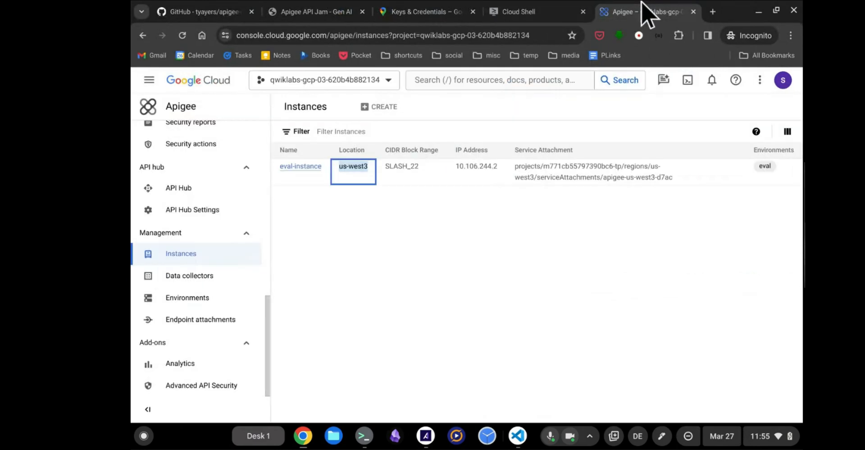
# Open Apigee's Environments page listing eval in eval-group on eval-instance.
pyautogui.click(181, 301)
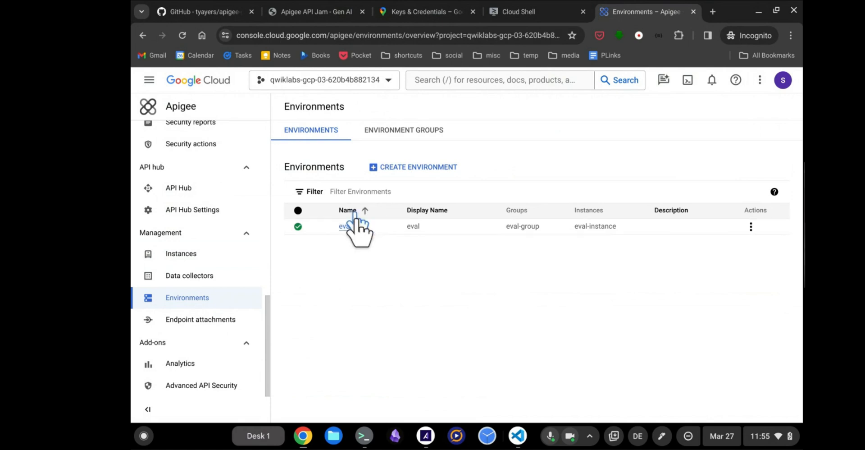
# Replace the us-west3 value with eval for APIGEE_ENVIRONMENT in 1_env.dev.sh.
pyautogui.click(519, 11)
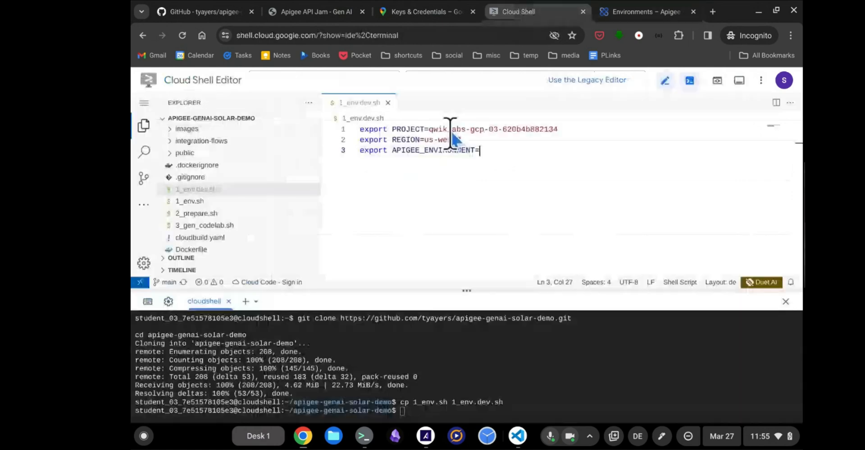
pyautogui.write('us-west3')
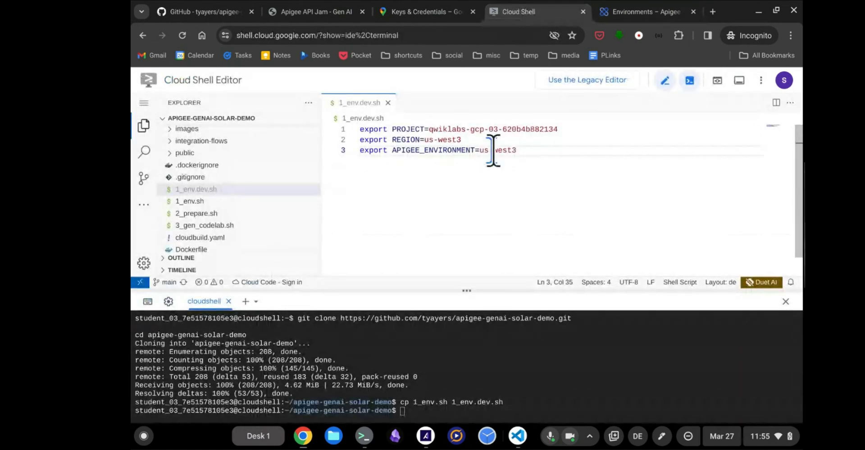
pyautogui.press('BackSpace')
pyautogui.press('BackSpace')
pyautogui.press('BackSpace')
pyautogui.press('BackSpace')
pyautogui.press('BackSpace')
pyautogui.press('BackSpace')
pyautogui.press('BackSpace')
pyautogui.press('BackSpace')
pyautogui.write('eva')
# Load the file's variables into the terminal by running 'source 1_env.dev.sh'.
pyautogui.click(316, 11)
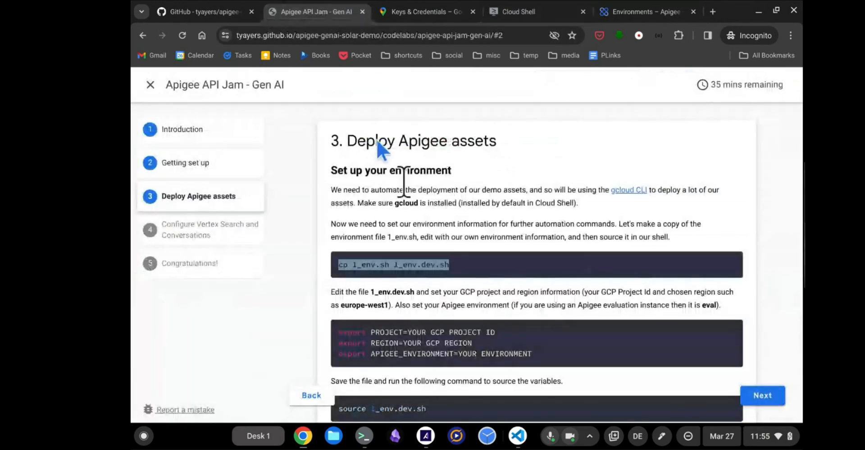
pyautogui.scroll(-3, 464, 273)
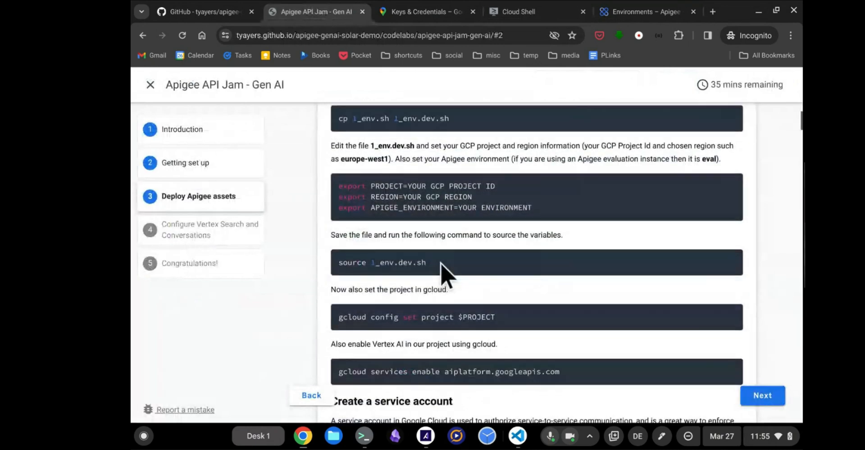
pyautogui.moveTo(440, 263); pyautogui.dragTo(329, 256)
pyautogui.hotkey('ctrl', 'c')
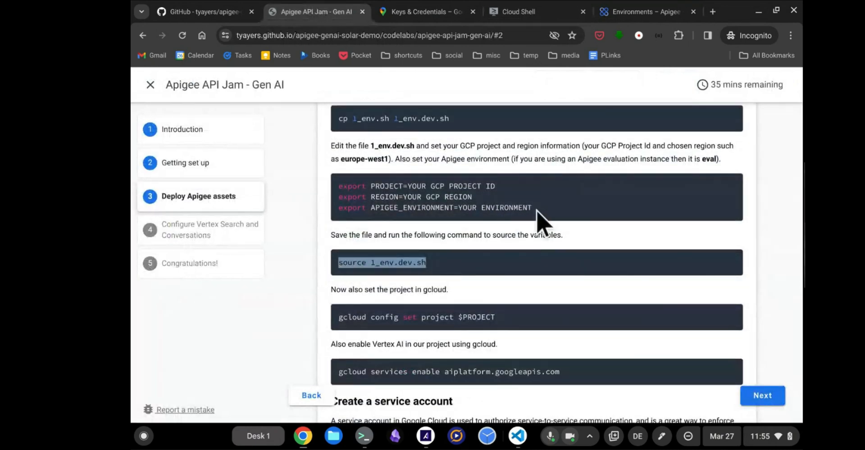
pyautogui.click(539, 11)
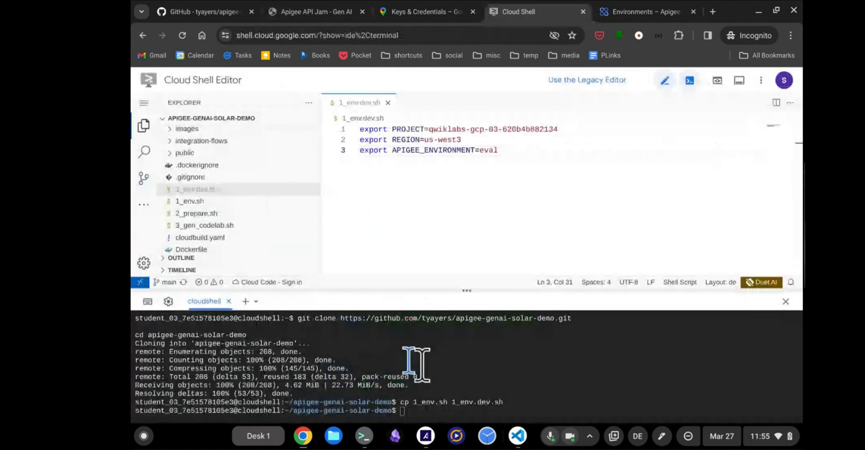
pyautogui.hotkey('ctrl', 'v')
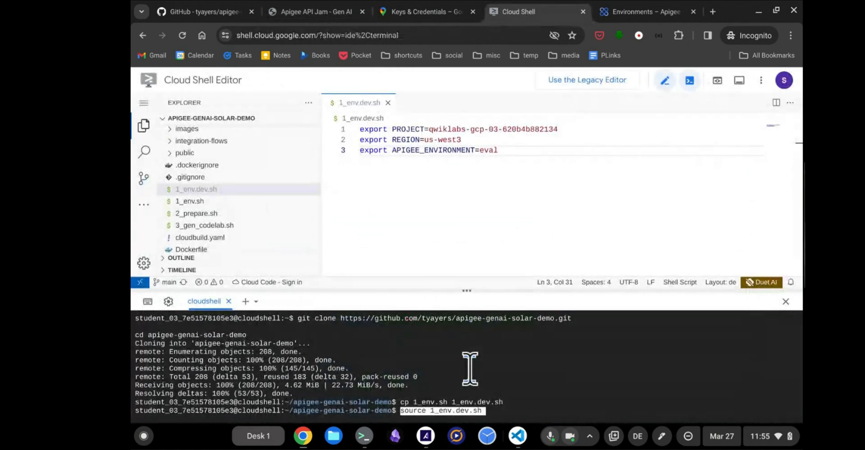
pyautogui.press('Return')
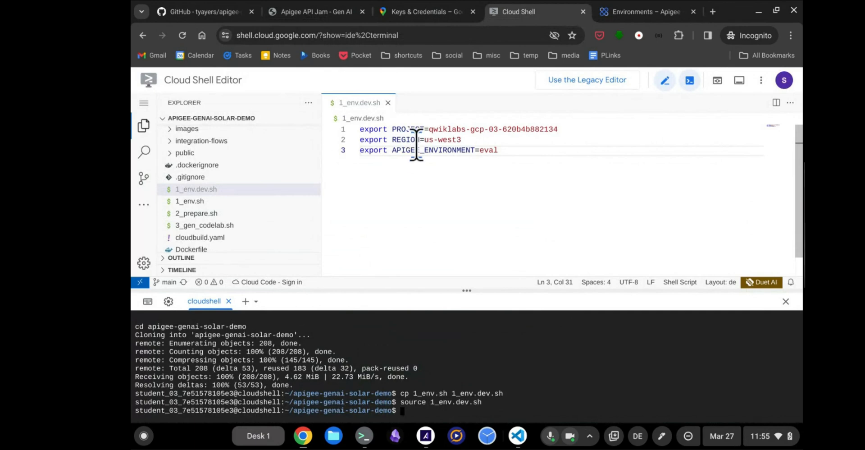
pyautogui.click(315, 12)
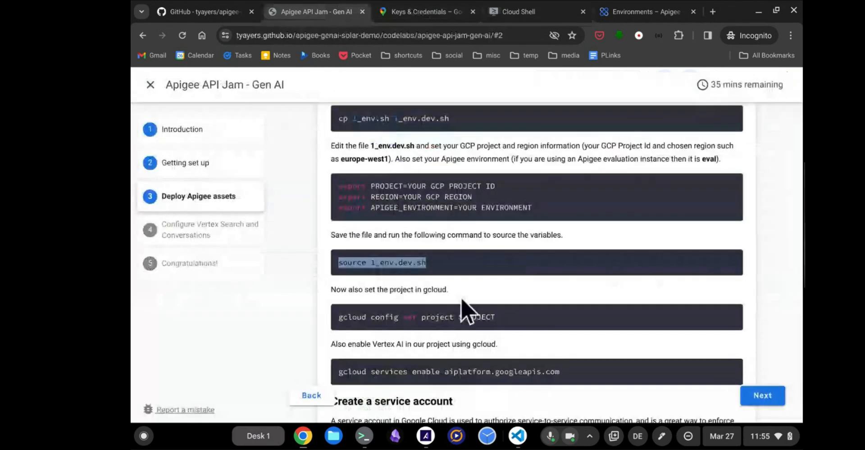
# Run 'gcloud config set project $PROJECT' in the terminal and authorize Cloud Shell's credentials.
pyautogui.scroll(-3, 463, 309)
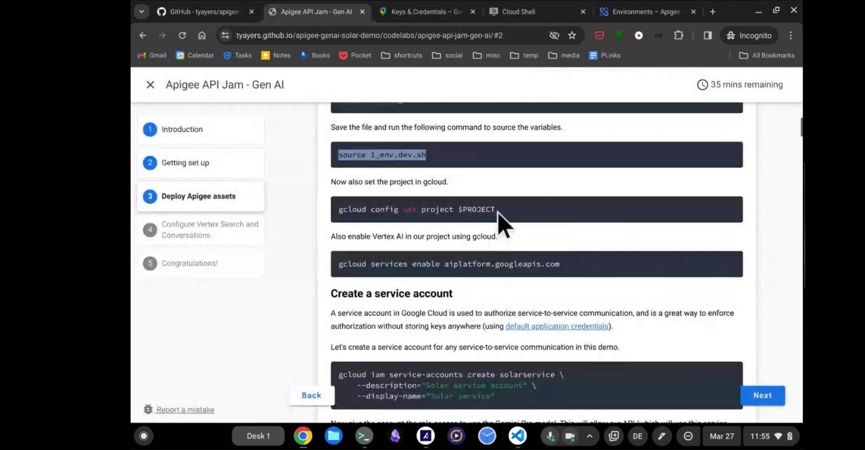
pyautogui.click(490, 208)
pyautogui.moveTo(490, 208); pyautogui.dragTo(354, 208)
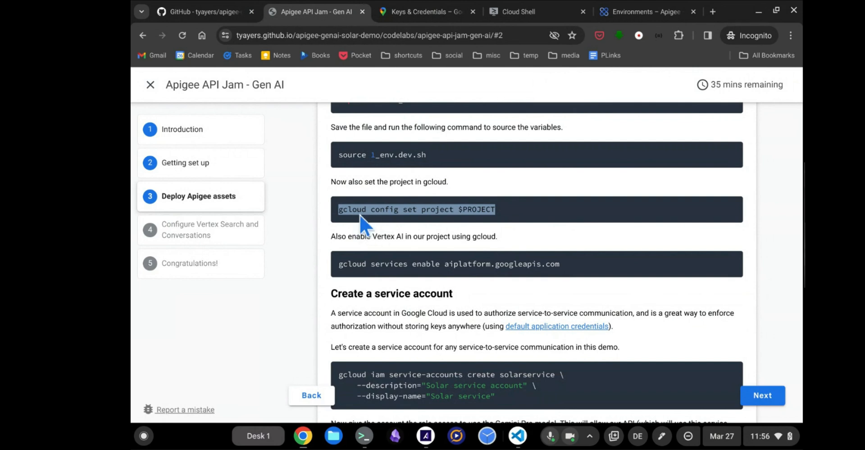
pyautogui.click(541, 12)
pyautogui.write('gcloud config set project $PROJECT')
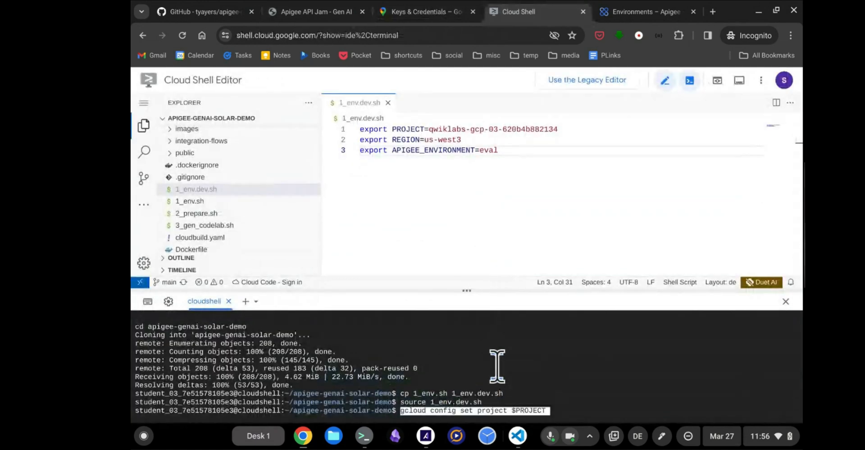
pyautogui.press('Return')
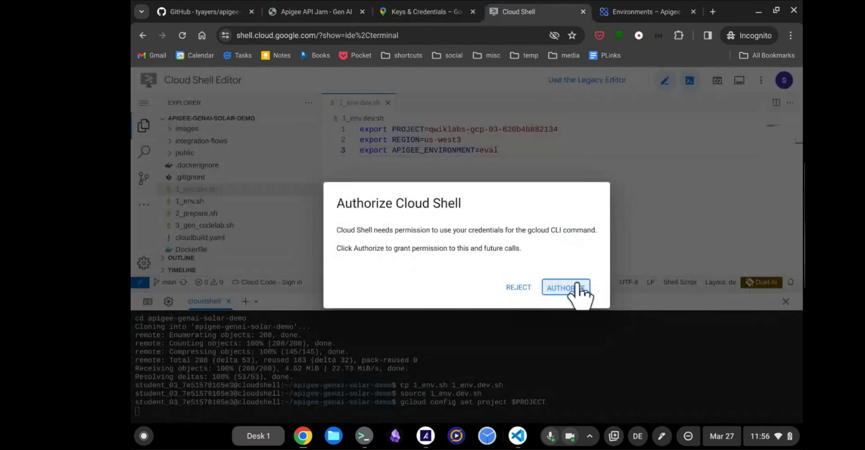
pyautogui.click(566, 287)
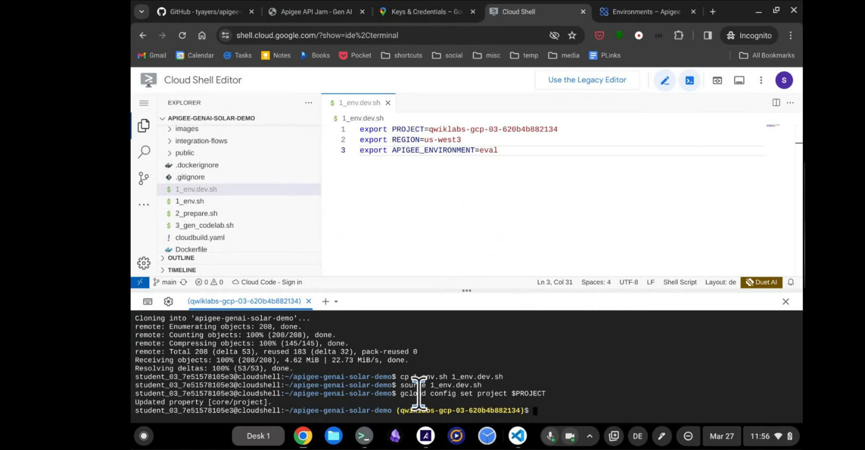
pyautogui.click(319, 2)
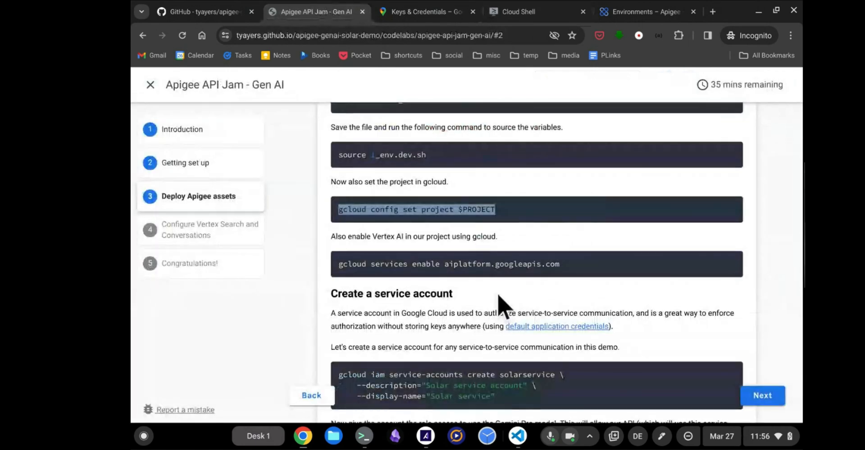
# Run 'gcloud services enable aiplatform.googleapis.com' in Cloud Shell to enable Vertex AI.
pyautogui.moveTo(566, 263); pyautogui.dragTo(338, 271)
pyautogui.hotkey('ctrl', 'c')
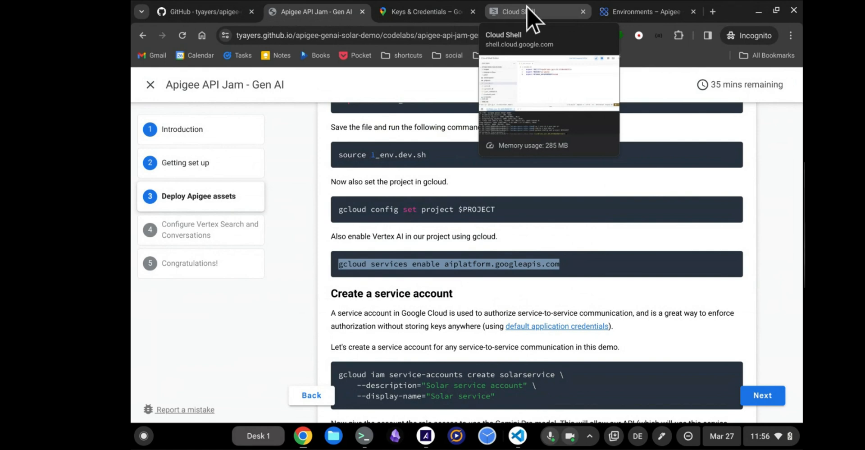
pyautogui.click(529, 18)
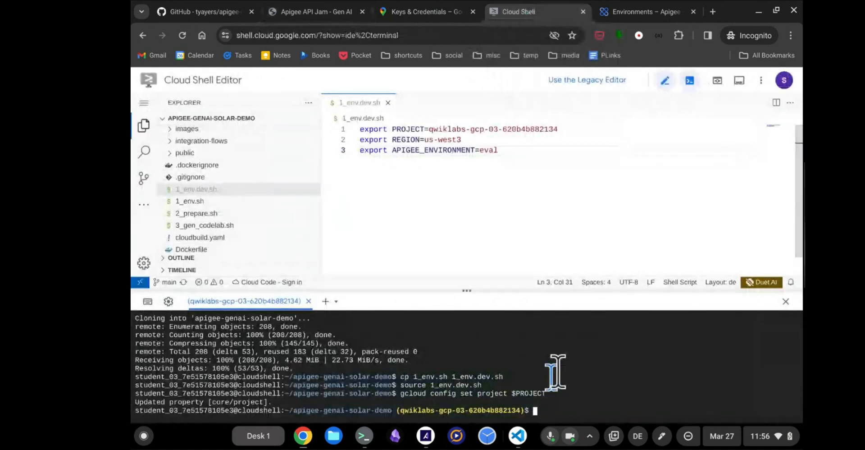
pyautogui.hotkey('ctrl', 'v')
pyautogui.press('Return')
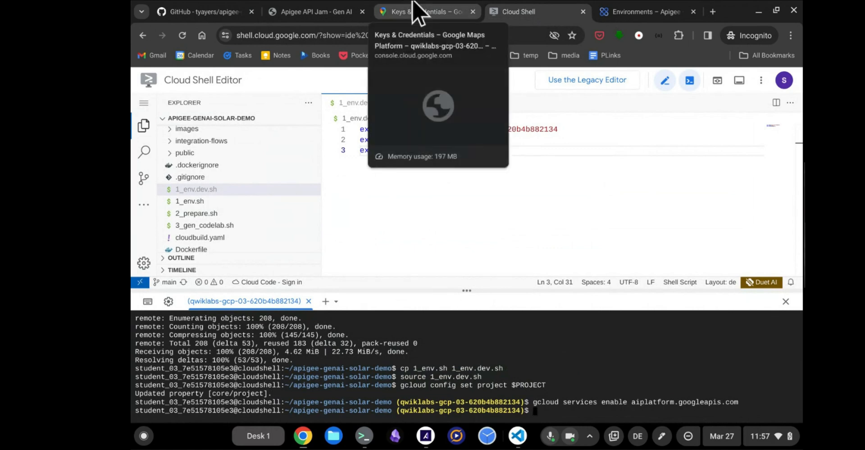
pyautogui.click(337, 12)
pyautogui.scroll(-3, 510, 221)
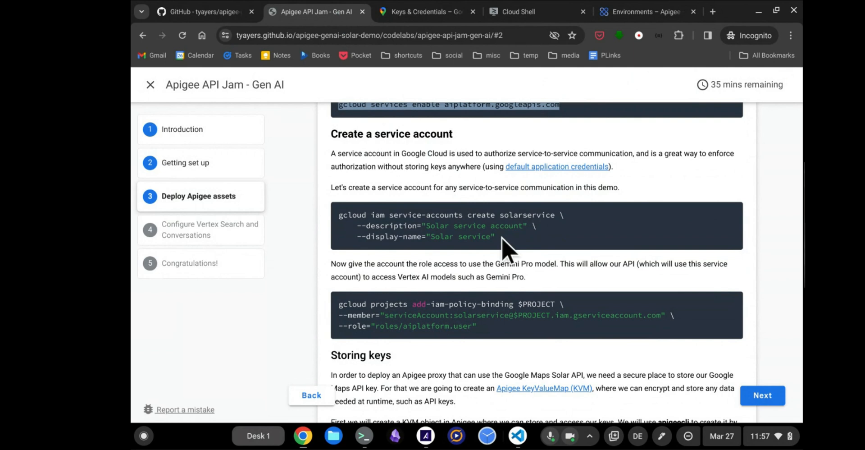
pyautogui.scroll(-1, 502, 237)
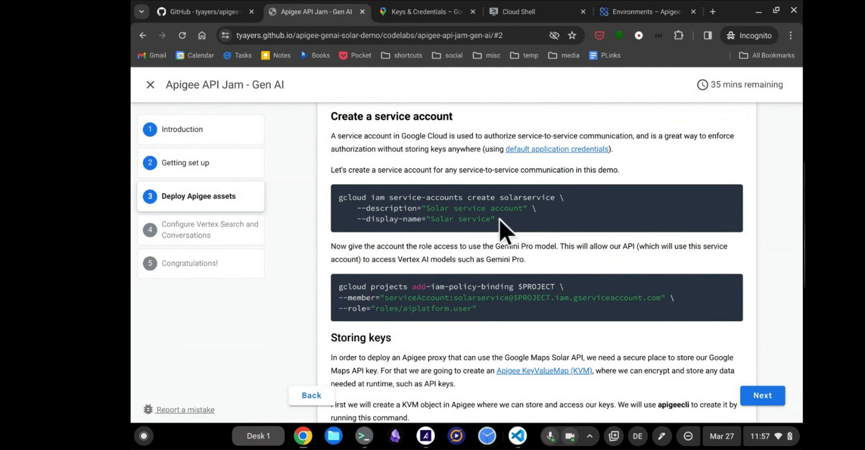
# Create the solarservice service account with the codelab's gcloud iam service-accounts create command.
pyautogui.moveTo(499, 218); pyautogui.dragTo(332, 201)
pyautogui.hotkey('ctrl', 'c')
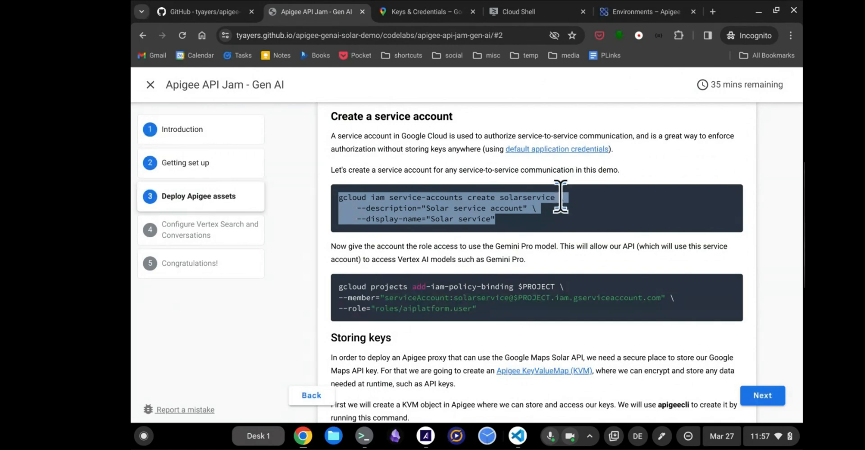
pyautogui.hotkey('ctrl', 'Tab')
pyautogui.hotkey('ctrl', 'Tab')
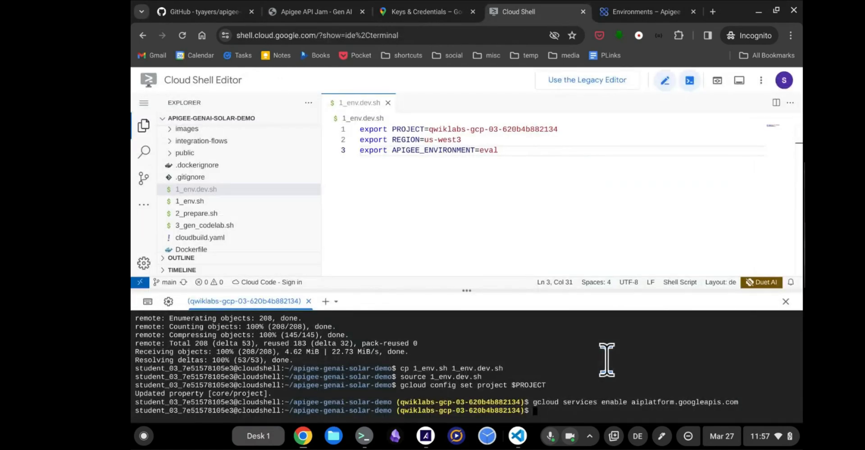
pyautogui.hotkey('ctrl', 'v')
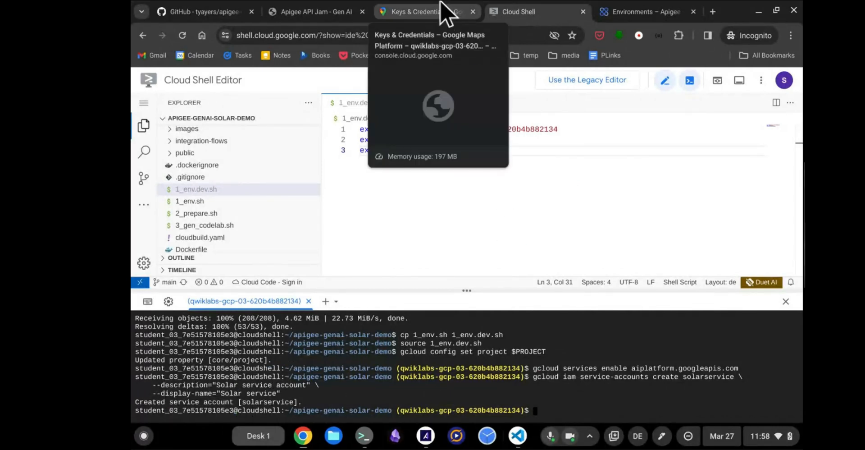
pyautogui.click(444, 12)
pyautogui.click(328, 12)
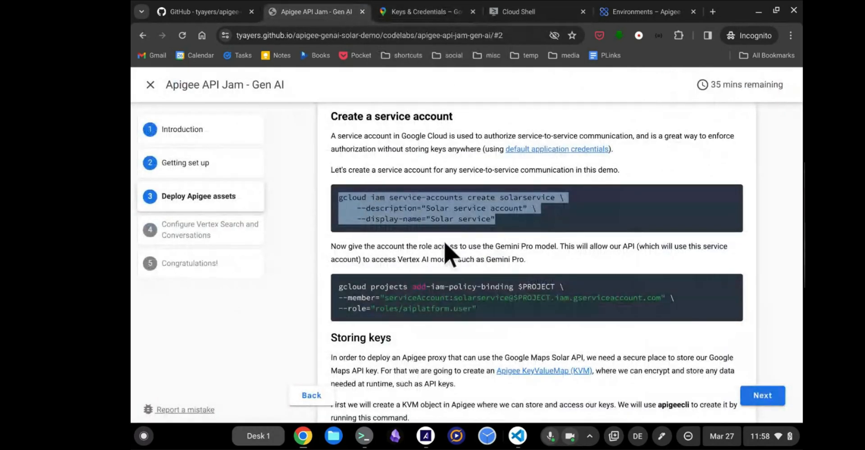
pyautogui.scroll(-2, 446, 242)
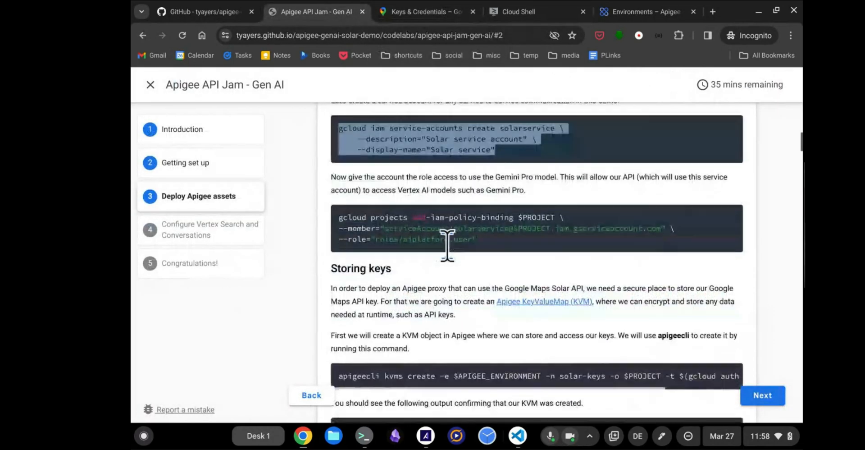
# Grant solarservice the roles/aiplatform.user role with the add-iam-policy-binding command.
pyautogui.click(481, 240)
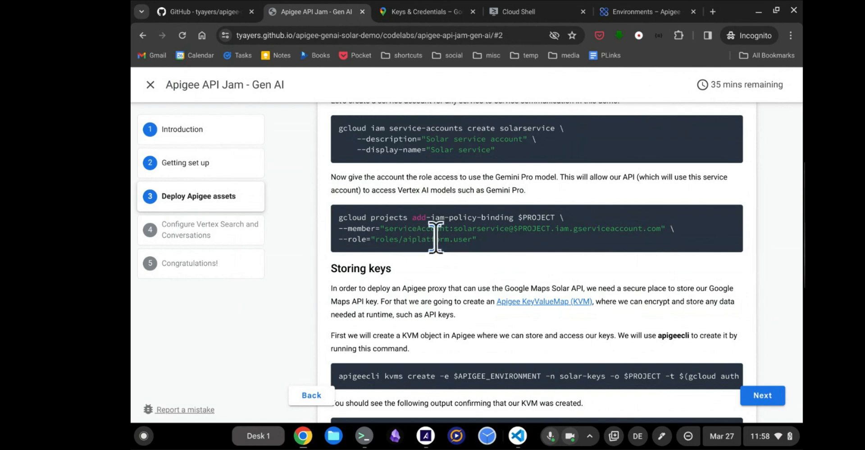
pyautogui.moveTo(479, 239); pyautogui.dragTo(327, 228)
pyautogui.hotkey('ctrl', 'c')
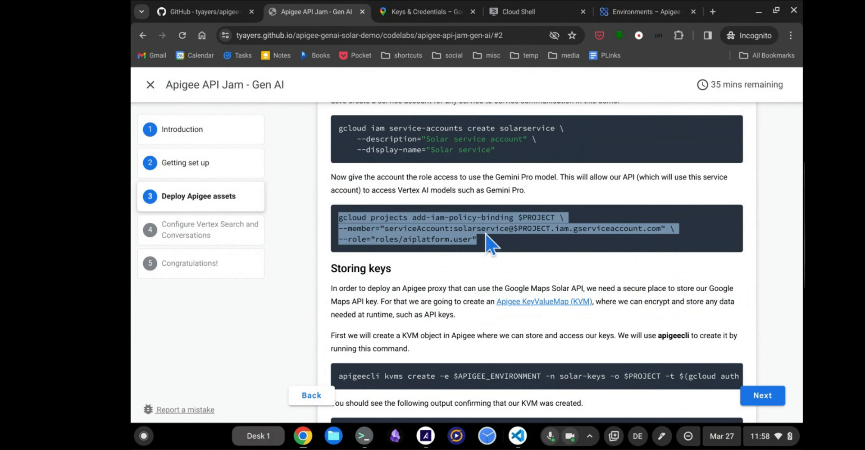
pyautogui.click(539, 5)
pyautogui.hotkey('ctrl', 'v')
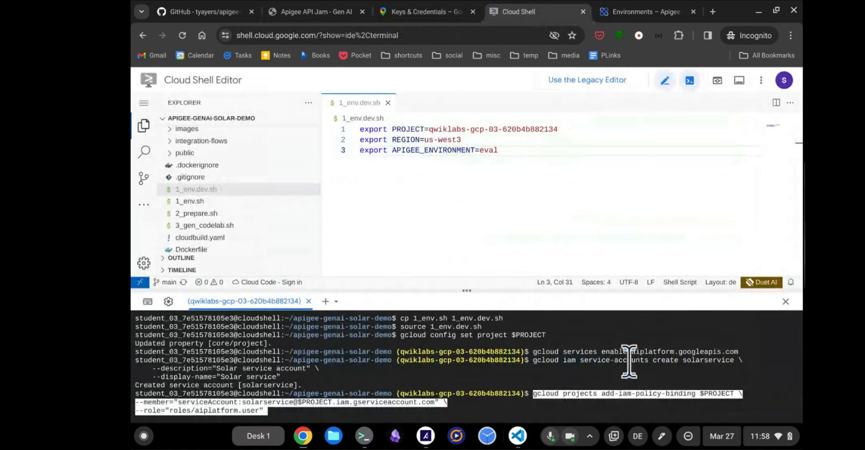
pyautogui.press('Return')
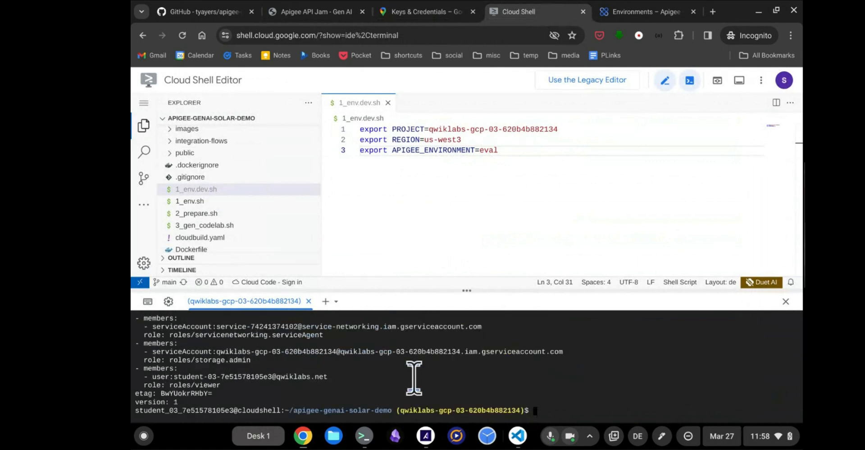
# Close the Keys & Credentials tab and return to the codelab's Storing keys step.
pyautogui.click(443, 9)
pyautogui.click(311, 10)
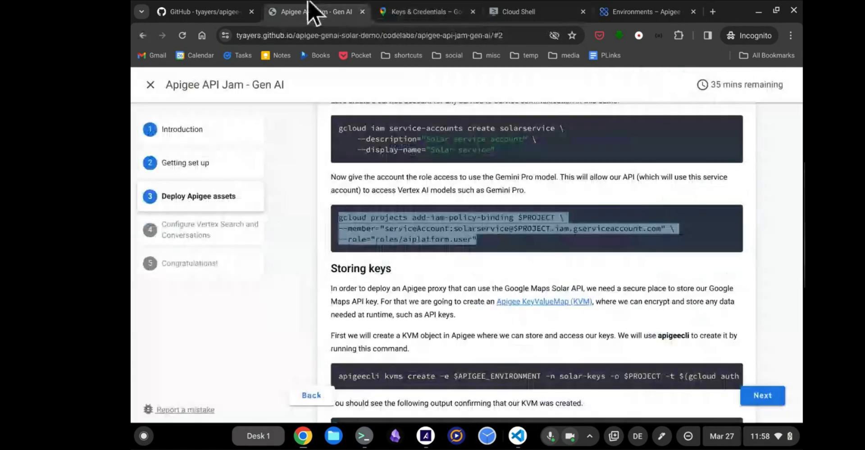
pyautogui.middleClick(426, 9)
pyautogui.scroll(-3, 475, 341)
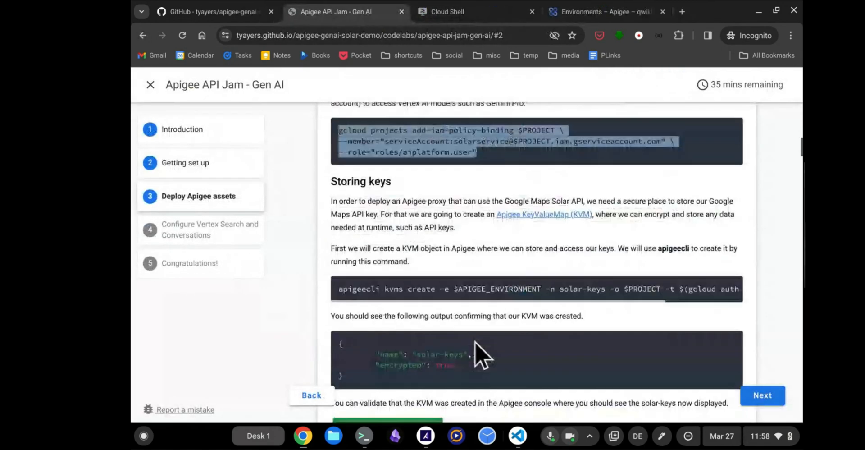
# Create the encrypted solar-keys key value map in eval with 'apigeecli kvms create'.
pyautogui.moveTo(342, 239)
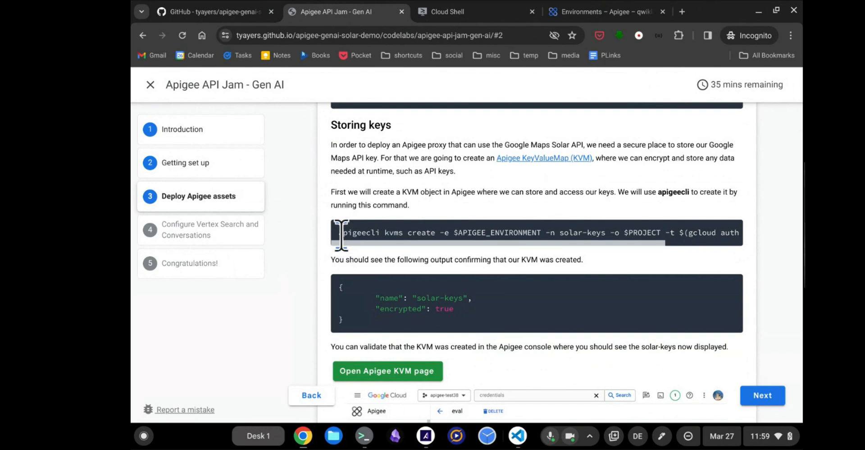
pyautogui.moveTo(339, 234); pyautogui.dragTo(718, 235)
pyautogui.hotkey('ctrl', 'c')
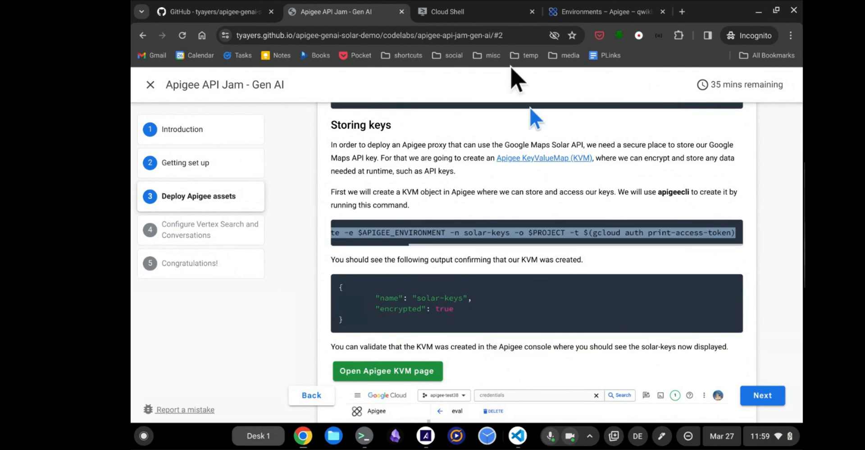
pyautogui.click(512, 11)
pyautogui.hotkey('ctrl', 'v')
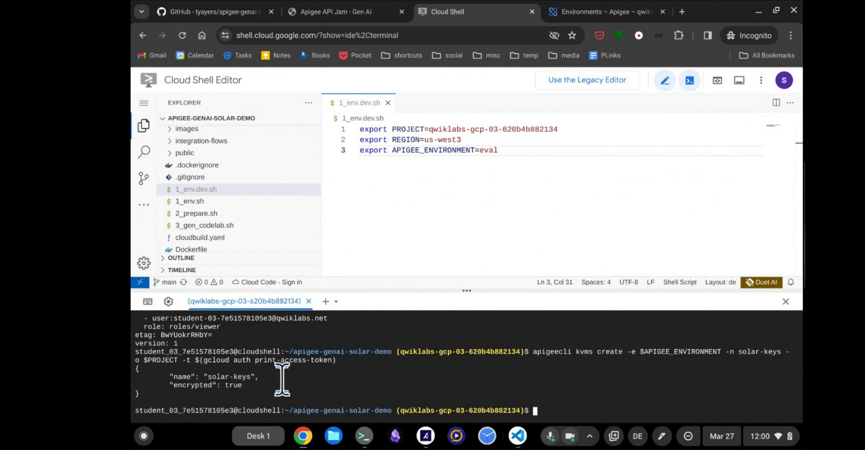
pyautogui.click(319, 12)
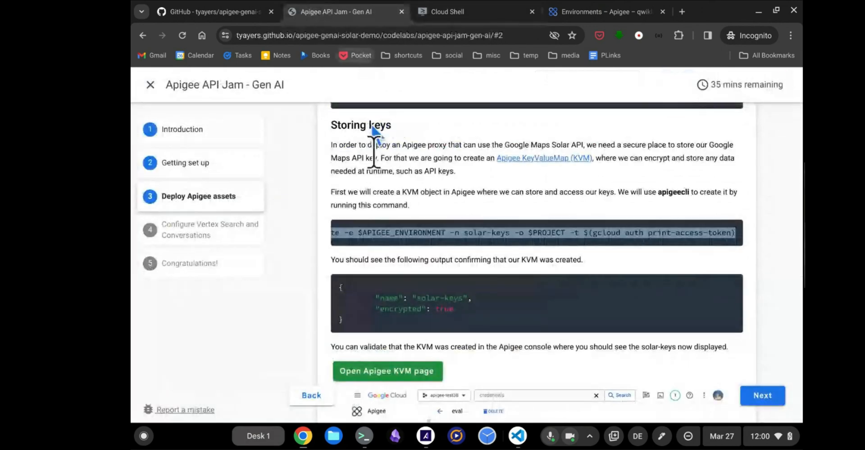
pyautogui.scroll(-5, 405, 297)
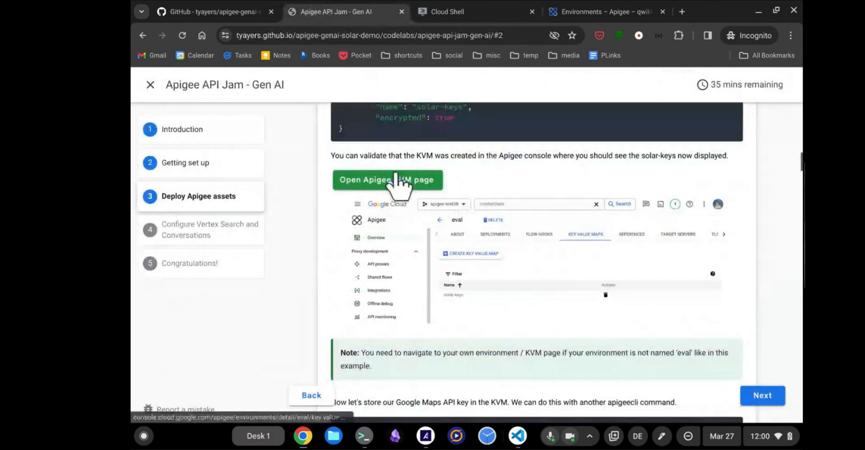
# Confirm solar-keys appears on the eval Key Value Maps page, then return to the codelab.
pyautogui.click(395, 175)
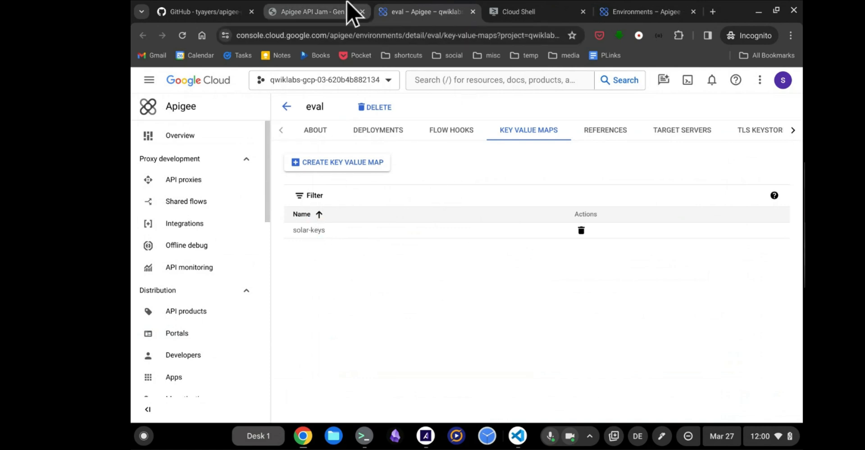
pyautogui.click(323, 3)
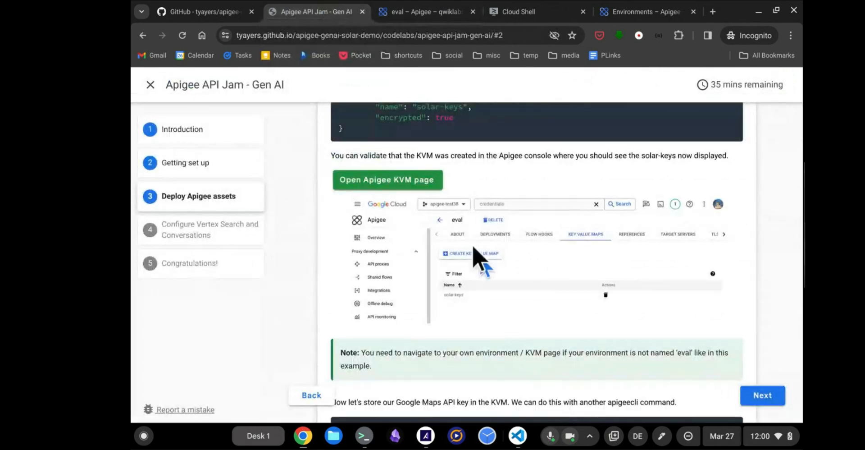
# Paste the codelab's GMAPS_KEY= assignment at the Cloud Shell prompt.
pyautogui.scroll(-2, 491, 291)
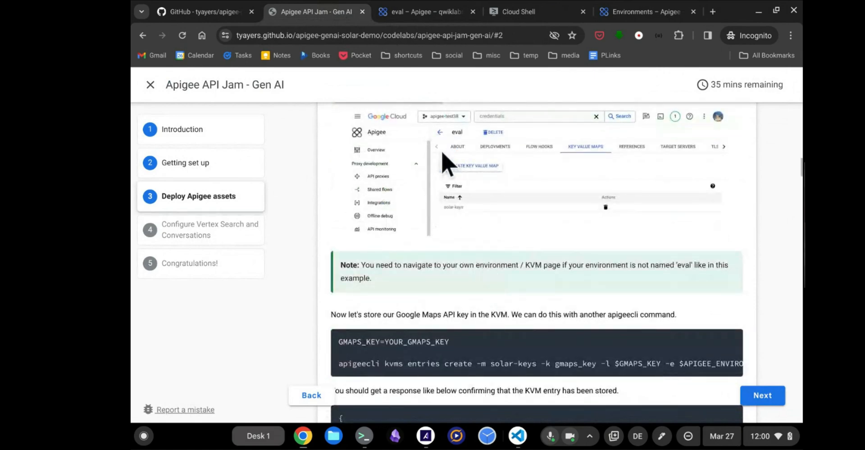
pyautogui.scroll(-3, 514, 297)
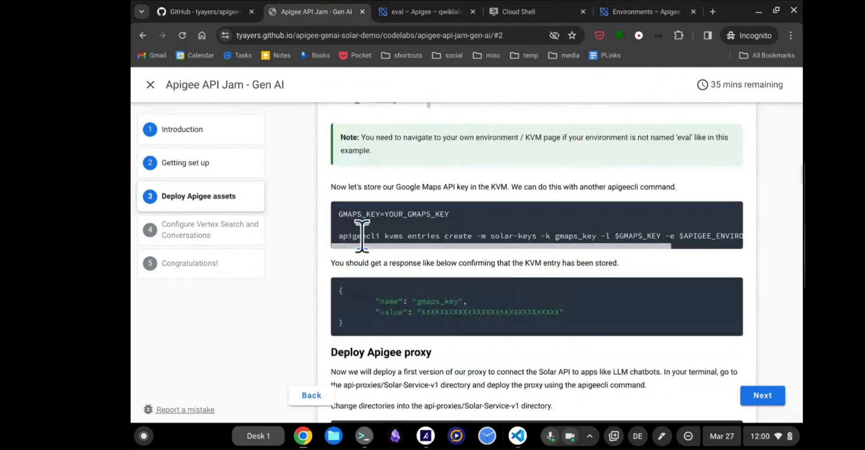
pyautogui.moveTo(339, 236); pyautogui.dragTo(466, 232)
pyautogui.click(469, 233)
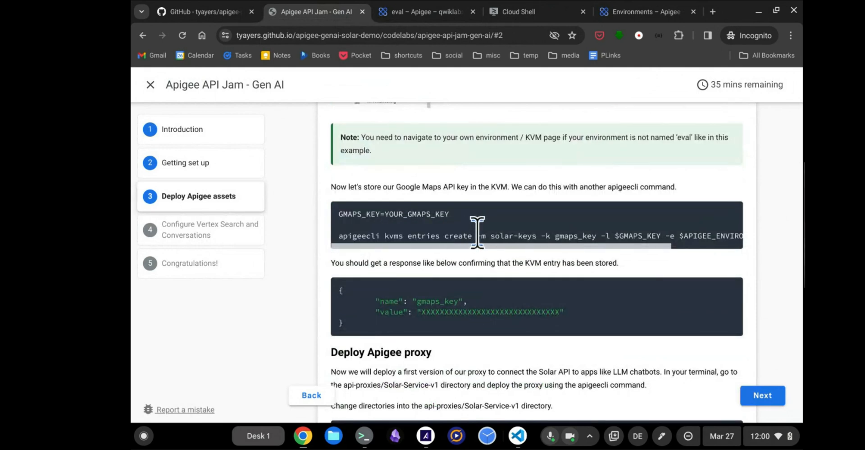
pyautogui.click(524, 12)
pyautogui.write('GMAPS_KEY')
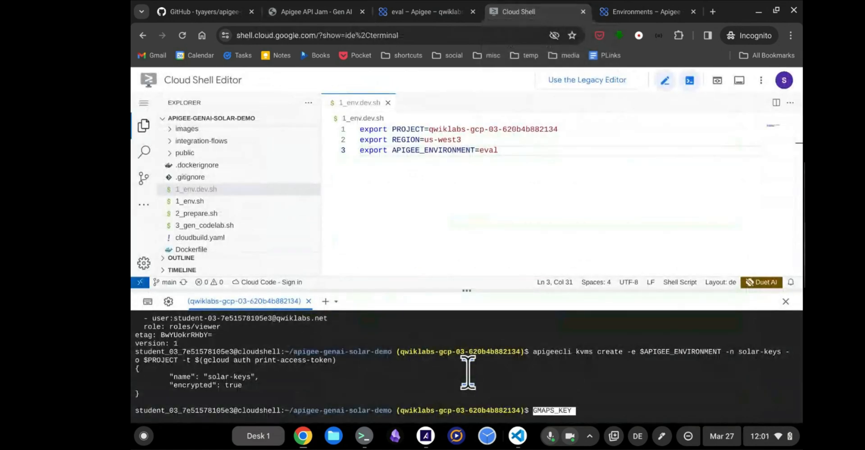
pyautogui.press('Right')
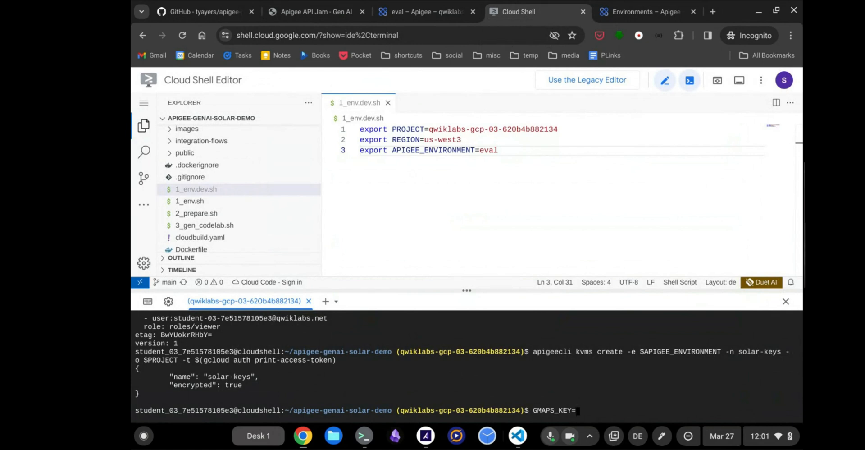
# Copy the saved Maps API key from the text editor and paste it after GMAPS_KEY=.
pyautogui.click(427, 435)
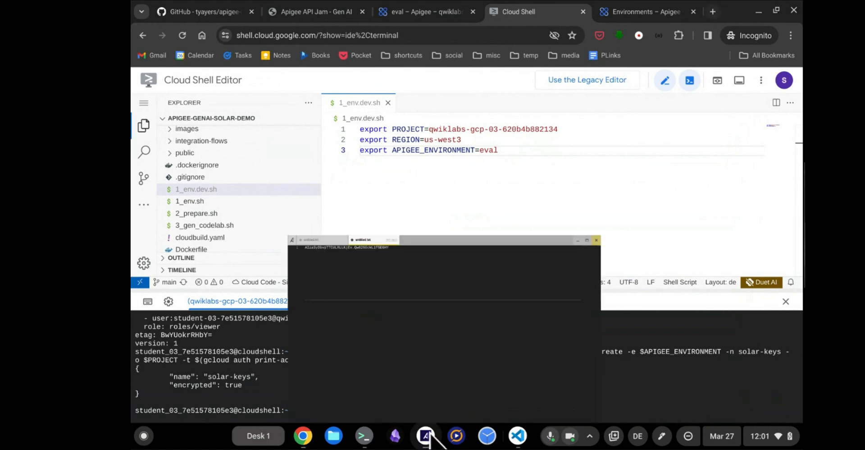
pyautogui.doubleClick(317, 26)
pyautogui.hotkey('ctrl', 'c')
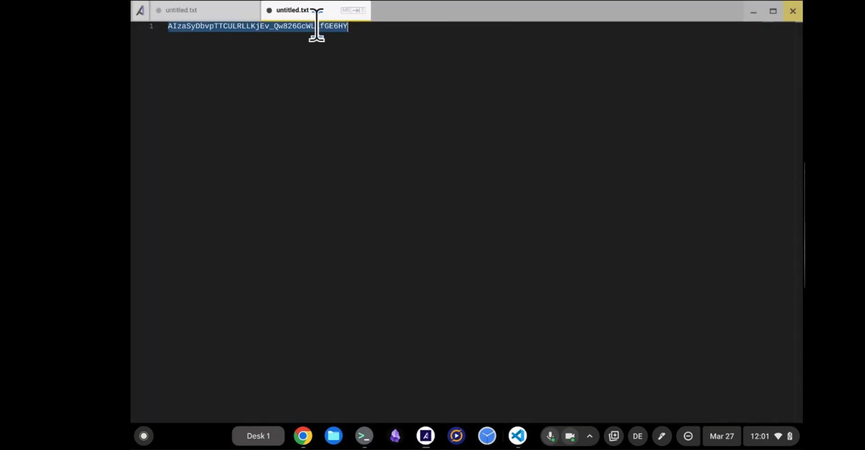
pyautogui.click(750, 9)
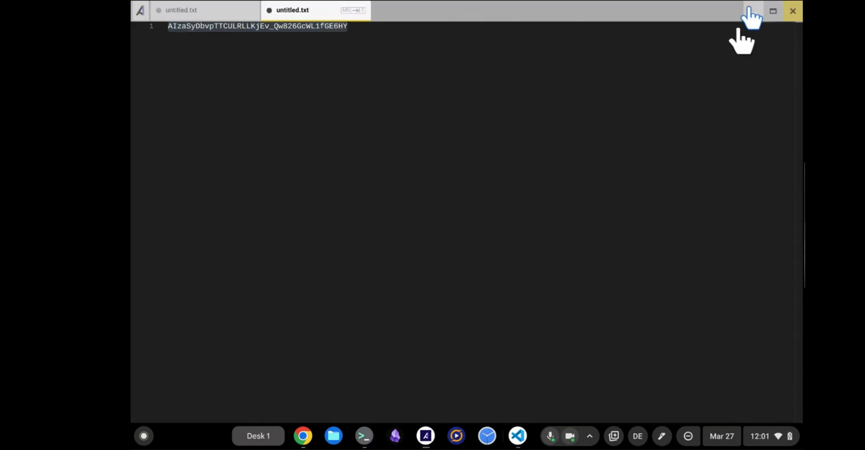
pyautogui.hotkey('ctrl', 'v')
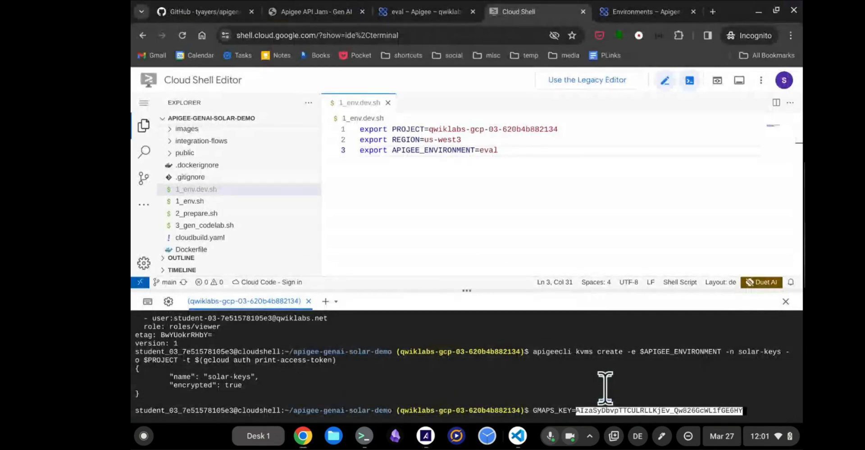
# Run the GMAPS_KEY assignment so the variable holds the Maps API key.
pyautogui.write('#')
pyautogui.press('Return')
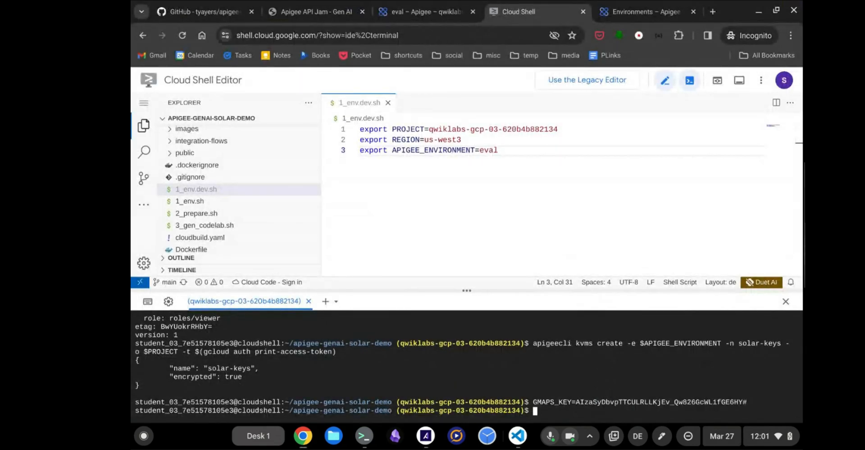
pyautogui.press('Up')
pyautogui.press('Return')
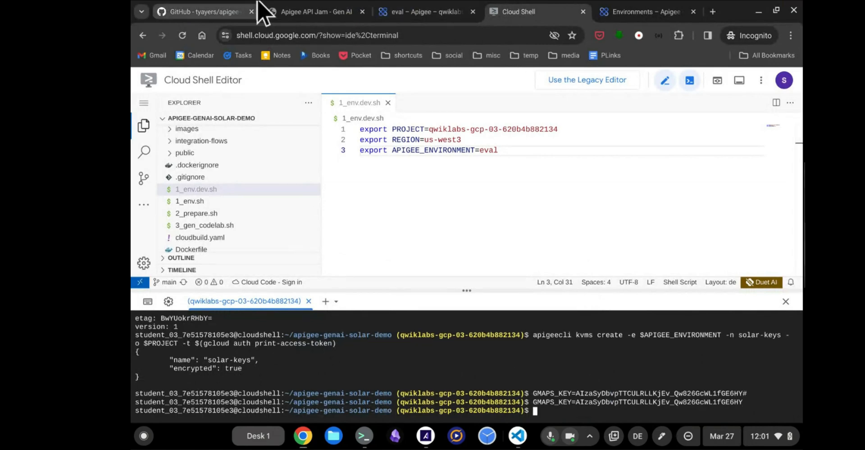
# Add the gmaps_key entry to solar-keys with 'apigeecli kvms entries create'.
pyautogui.click(295, 11)
pyautogui.moveTo(340, 235); pyautogui.dragTo(744, 239)
pyautogui.hotkey('ctrl', 'Tab')
pyautogui.hotkey('ctrl', 'Tab')
pyautogui.write('apigeecli kvms entries create -m solar-keys -k gmaps_key -l $GMAPS_KEY -e $APIGEE_ENVIRONMENT -o $PROJECT')
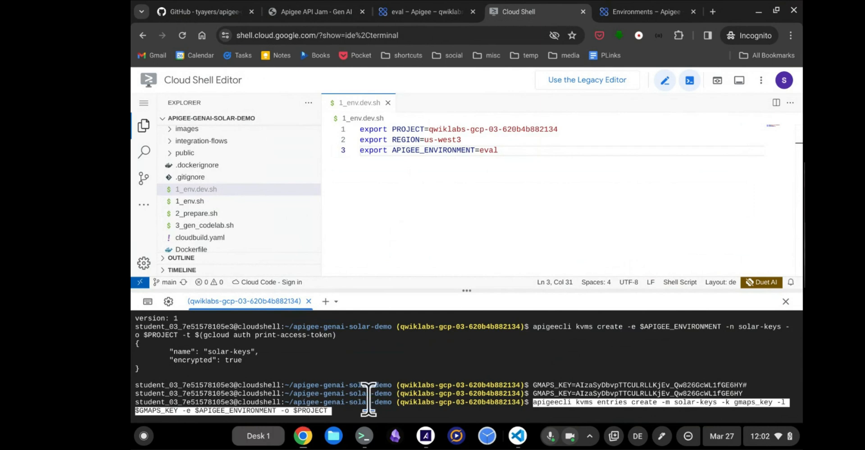
pyautogui.press('Right')
pyautogui.press('Return')
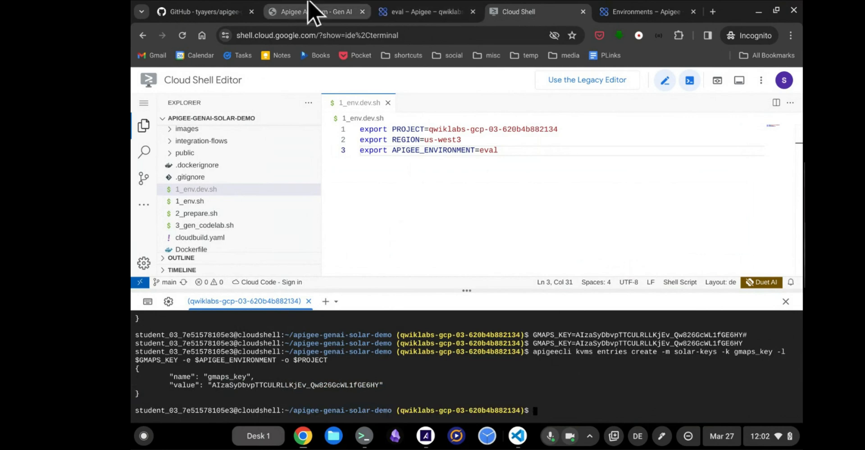
# Change into the api-proxies/Solar-Service-v1 directory in the Cloud Shell terminal.
pyautogui.click(358, 11)
pyautogui.scroll(-5, 484, 367)
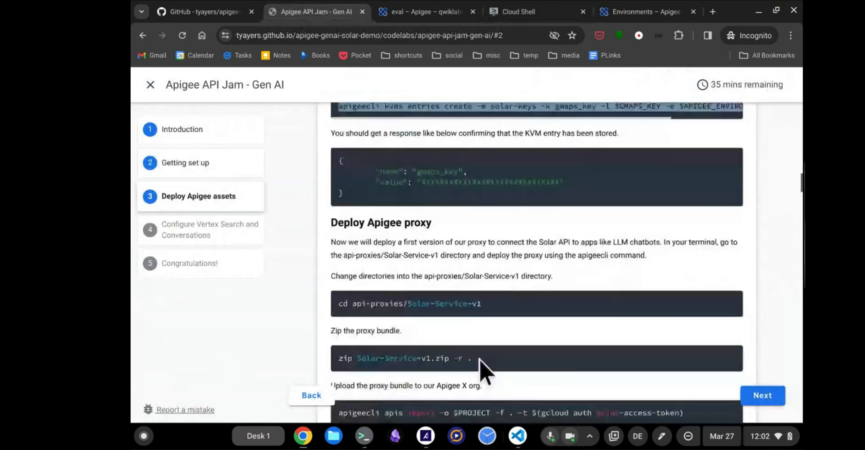
pyautogui.scroll(-1, 479, 360)
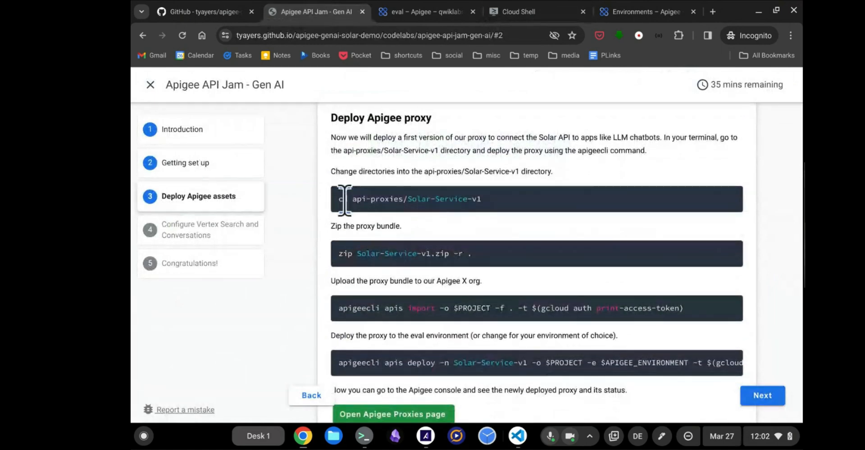
pyautogui.moveTo(341, 198); pyautogui.dragTo(447, 187)
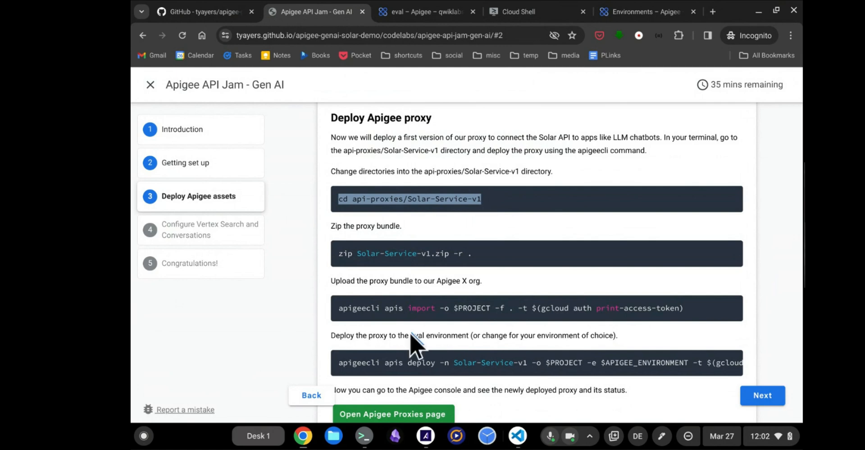
pyautogui.click(432, 8)
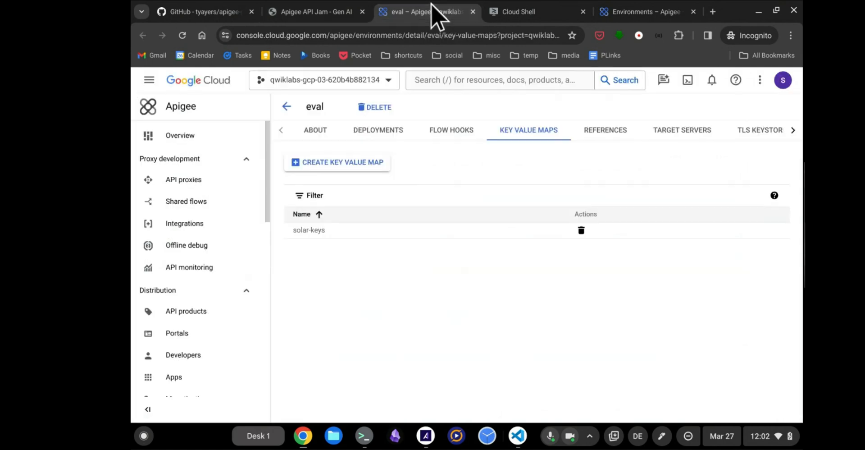
pyautogui.click(556, 11)
pyautogui.write('cd api-proxies/Solar-Service-v1')
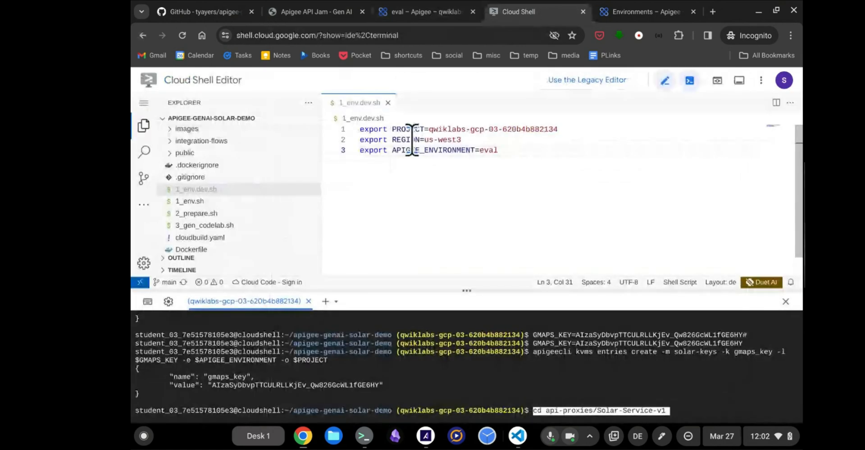
pyautogui.press('Return')
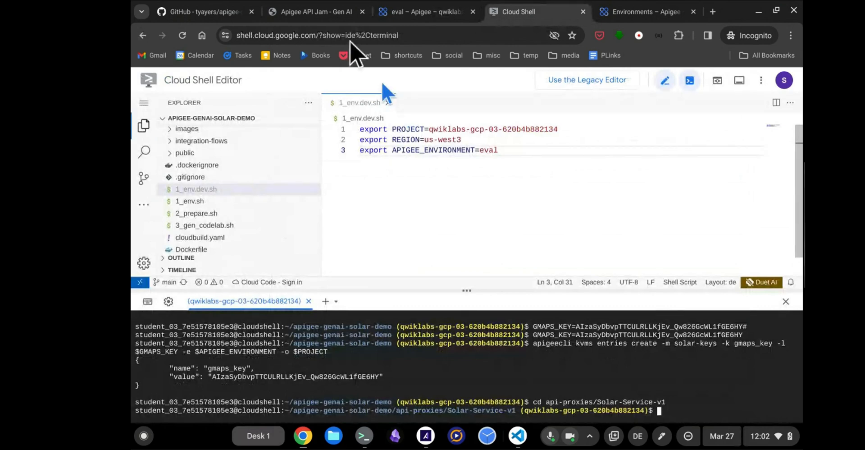
# Zip the proxy bundle into Solar-Service-v1.zip and close the eval Apigee tab.
pyautogui.click(338, 10)
pyautogui.scroll(-3, 404, 234)
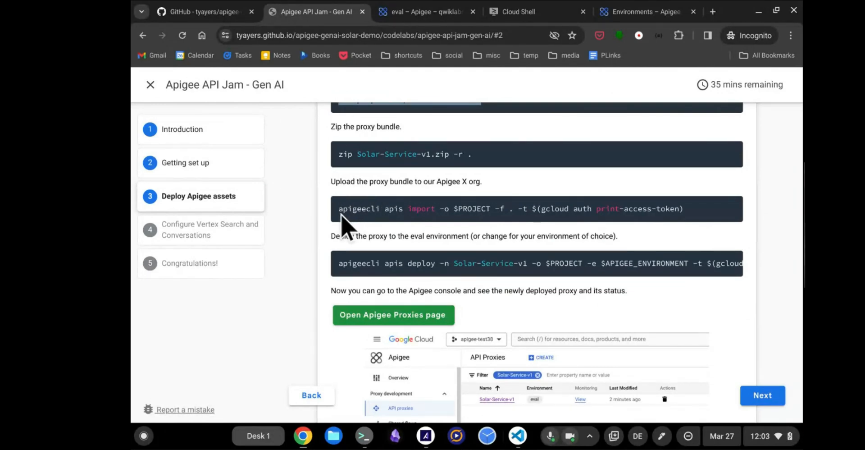
pyautogui.click(343, 154)
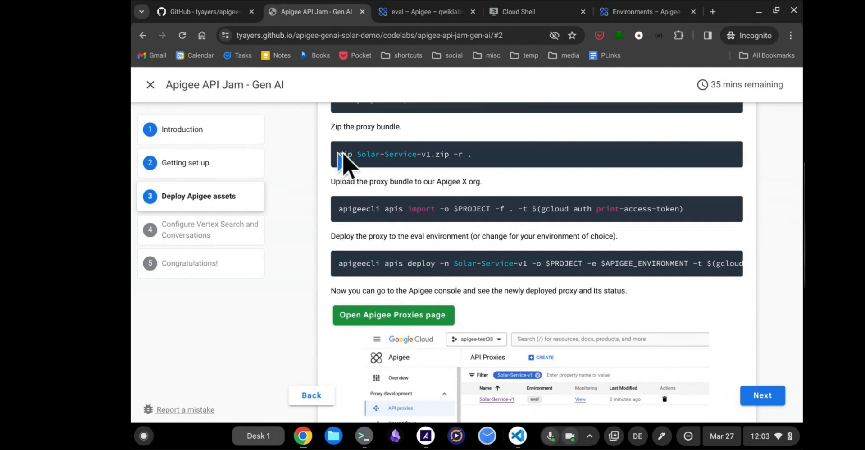
pyautogui.moveTo(343, 154); pyautogui.dragTo(490, 153)
pyautogui.hotkey('ctrl', 'c')
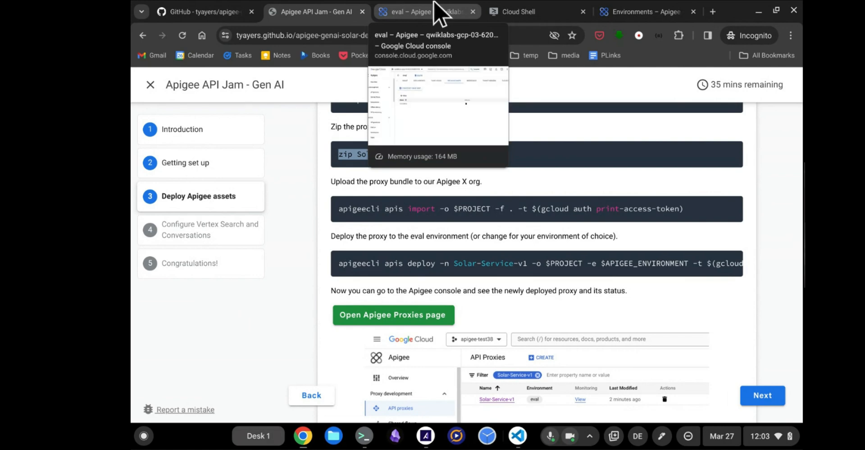
pyautogui.click(541, 10)
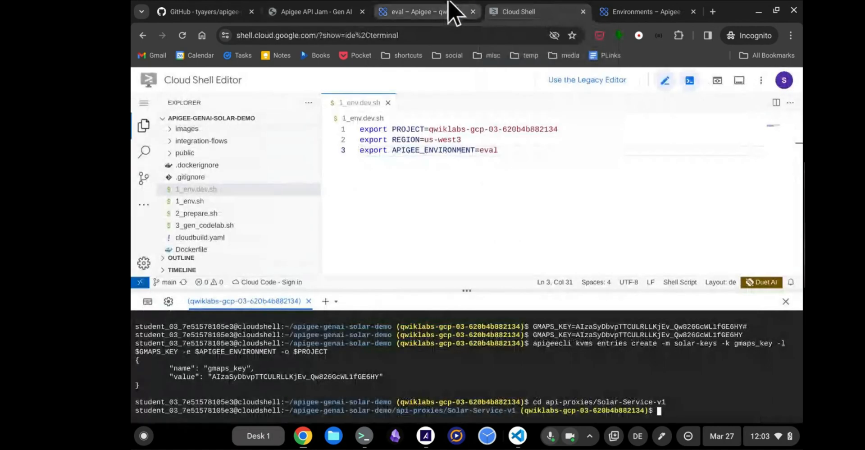
pyautogui.click(473, 12)
pyautogui.hotkey('ctrl', 'v')
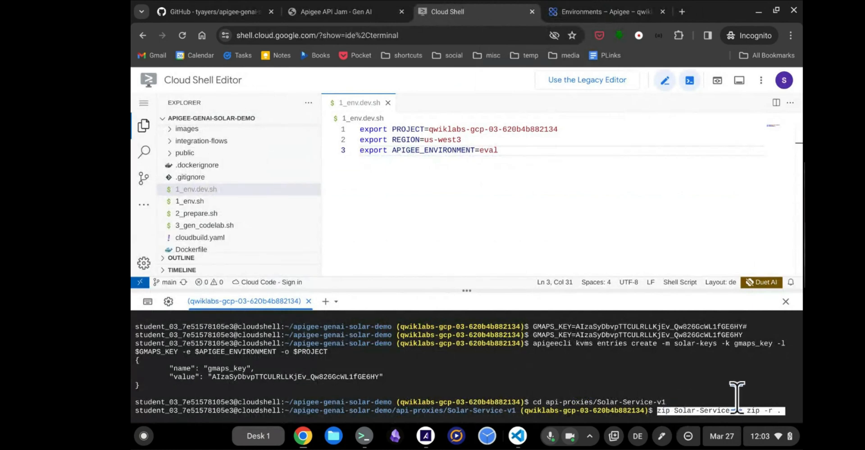
pyautogui.press('Return')
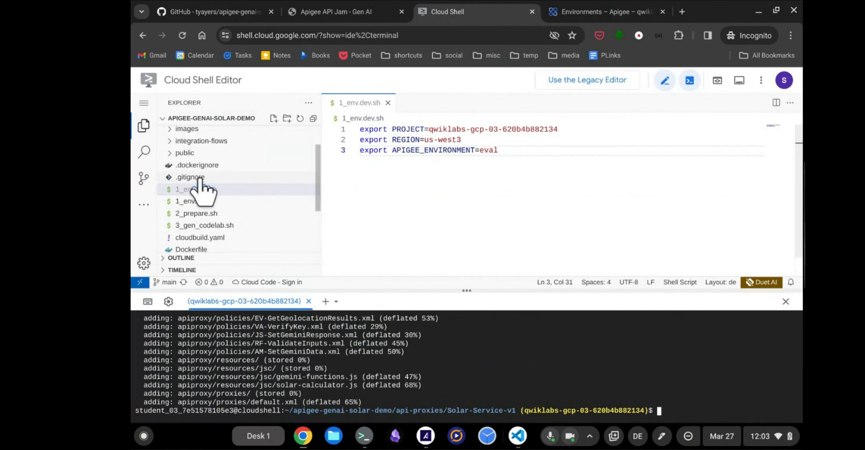
pyautogui.scroll(2, 200, 182)
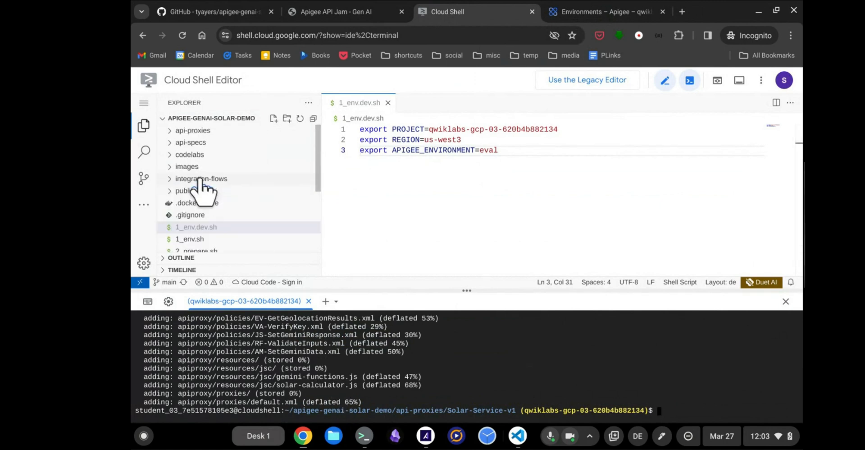
# Browse the api-proxies > Solar-Service-v1 > apiproxy > policies folders in Explorer.
pyautogui.click(205, 132)
pyautogui.click(216, 142)
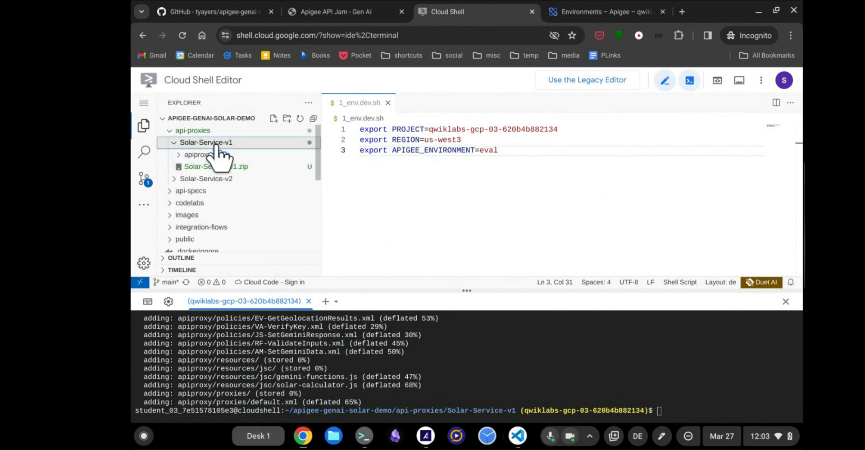
pyautogui.click(211, 155)
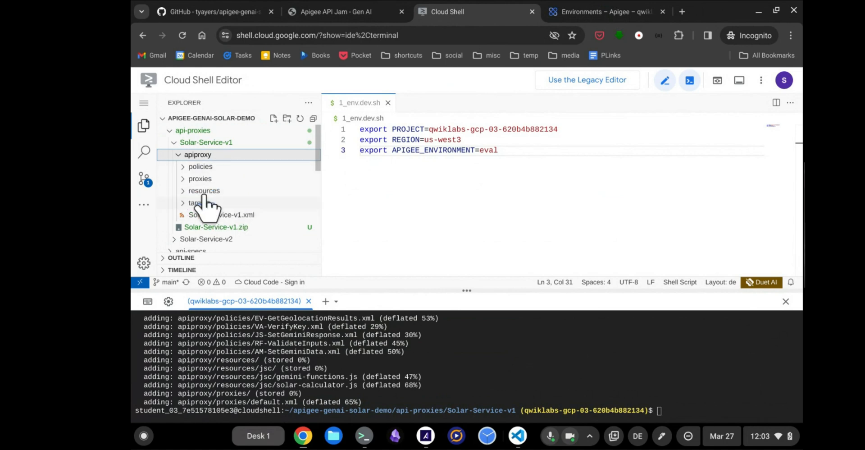
pyautogui.click(204, 166)
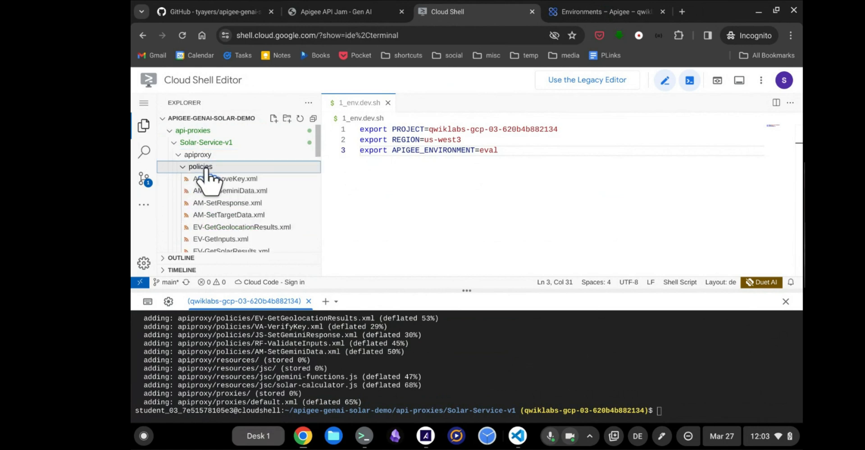
pyautogui.click(203, 166)
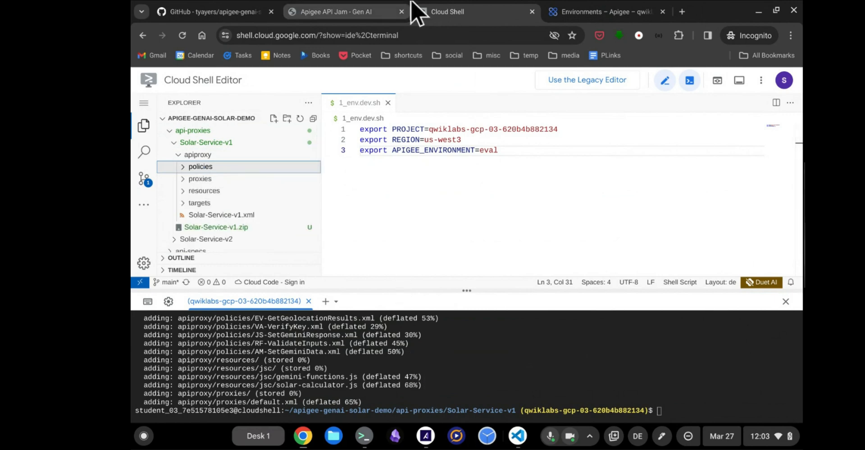
# Copy the apigeecli apis import command from the codelab and run it in the terminal.
pyautogui.click(358, 11)
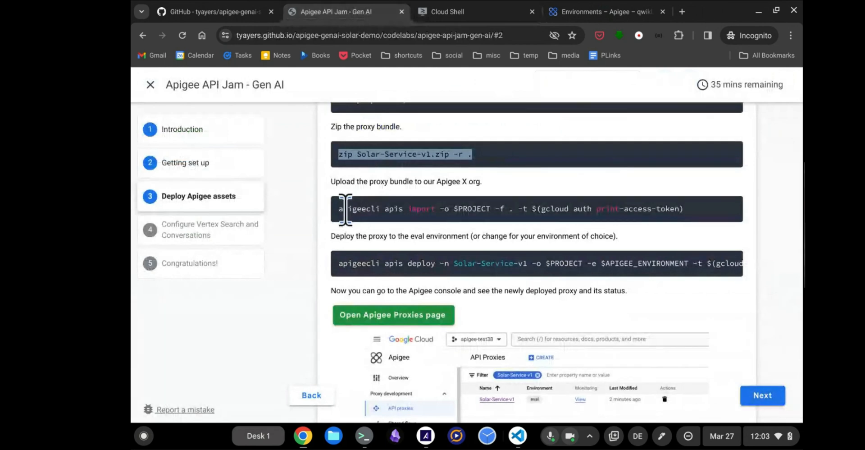
pyautogui.moveTo(339, 209); pyautogui.dragTo(705, 206)
pyautogui.hotkey('ctrl', 'c')
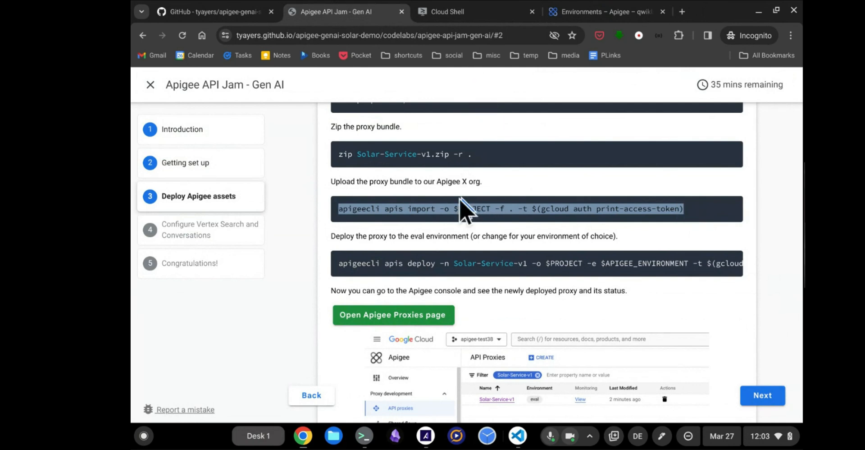
pyautogui.click(473, 11)
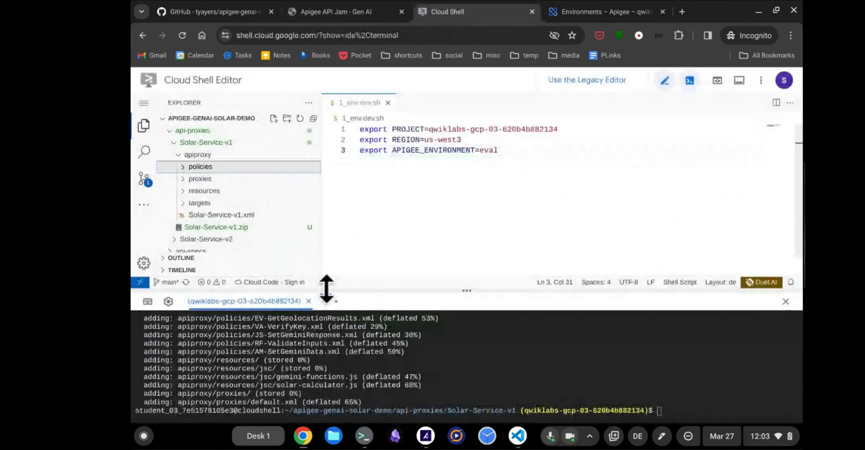
pyautogui.hotkey('ctrl', 'v')
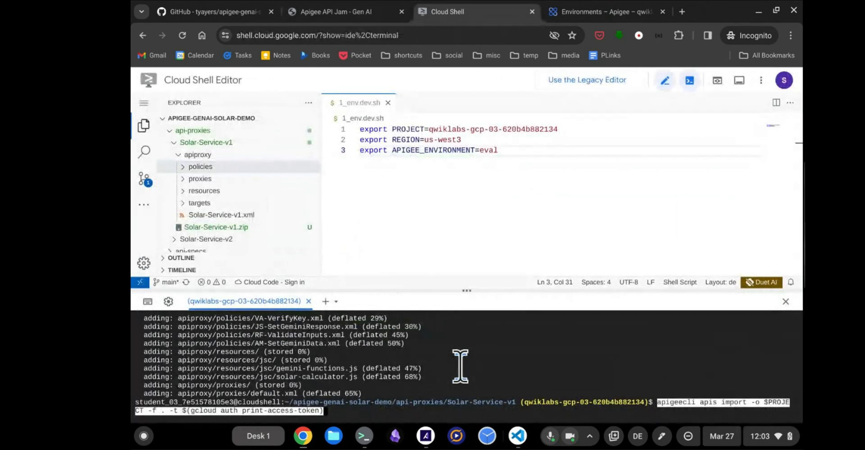
pyautogui.press('Return')
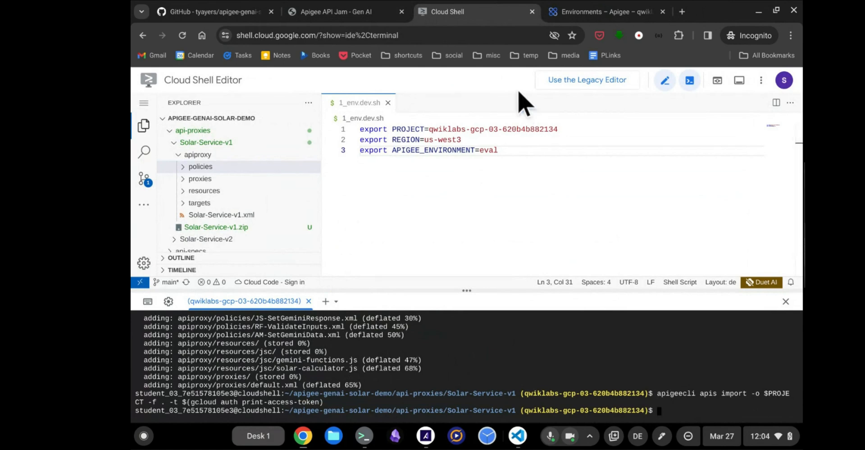
# Run the codelab's apigeecli apis deploy command to deploy Solar-Service-v1 revision 1 to eval.
pyautogui.click(375, 3)
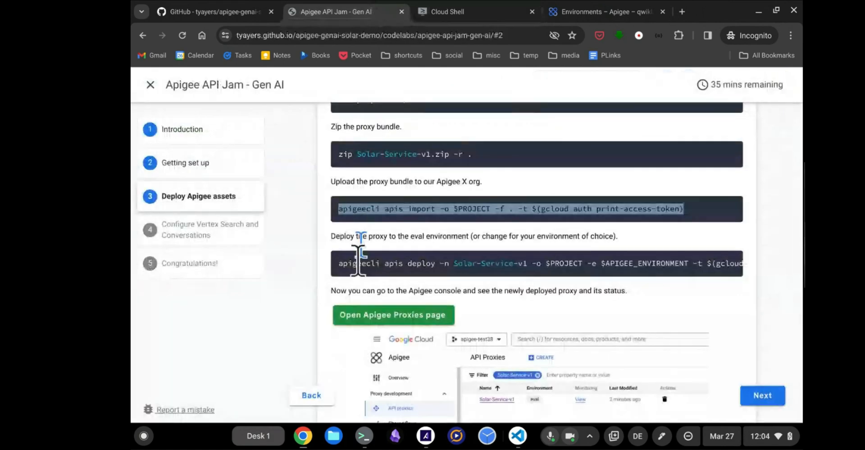
pyautogui.moveTo(339, 263); pyautogui.dragTo(754, 263)
pyautogui.hotkey('ctrl', 'c')
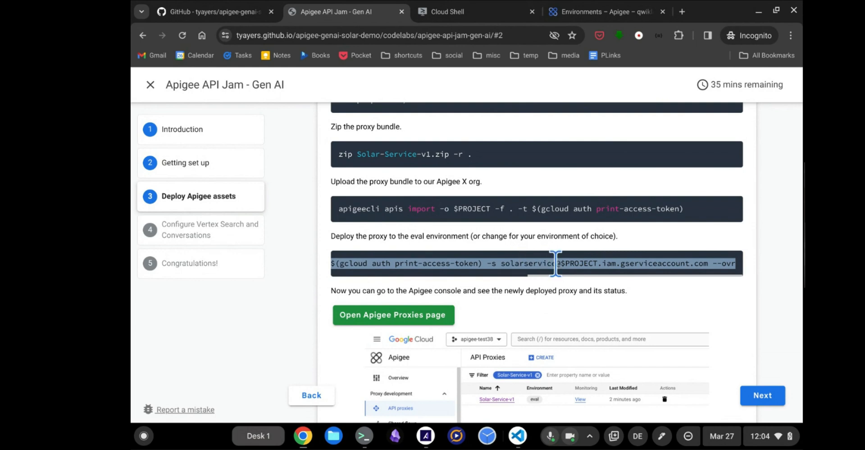
pyautogui.click(509, 18)
pyautogui.click(541, 356)
pyautogui.hotkey('ctrl', 'v')
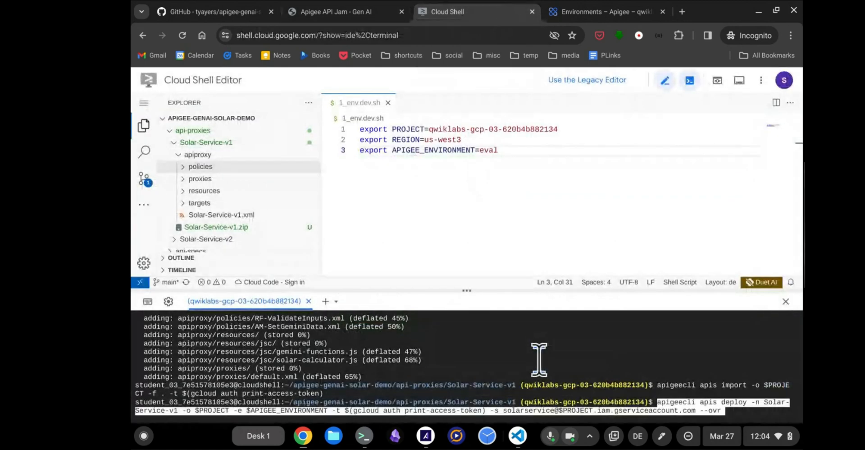
pyautogui.press('Return')
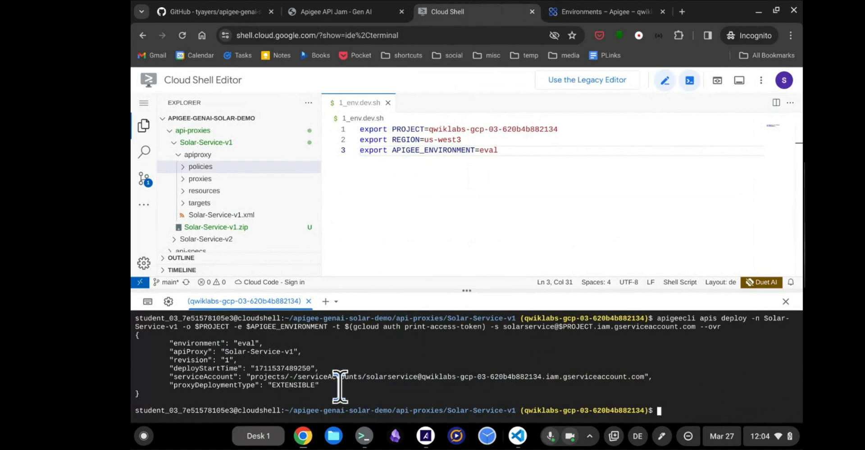
# Open Solar-Service-v1 from the Apigee API Proxies list and check its eval deployment status.
pyautogui.click(364, 12)
pyautogui.scroll(-3, 509, 298)
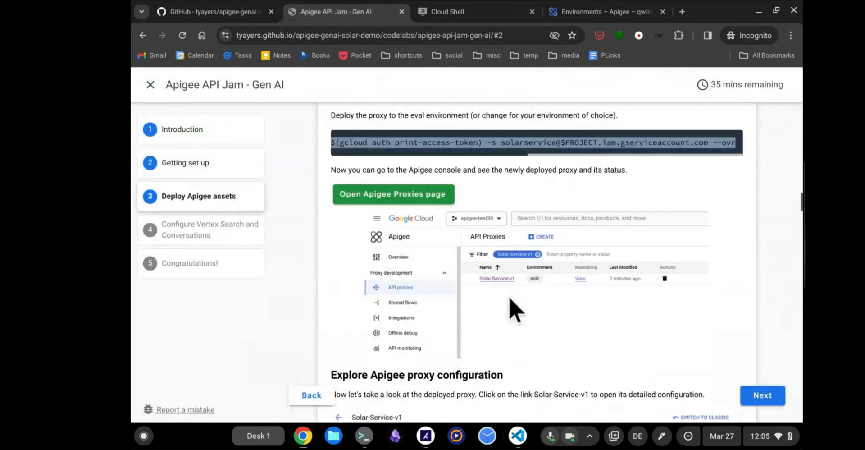
pyautogui.scroll(-1, 515, 310)
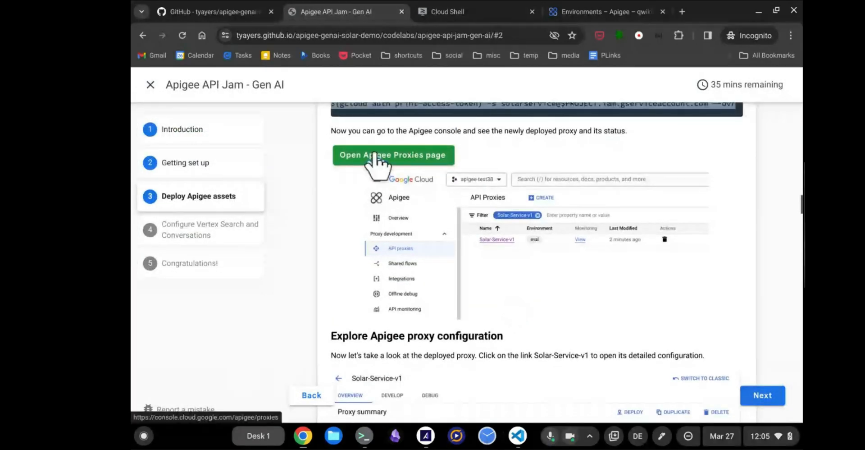
pyautogui.click(375, 158)
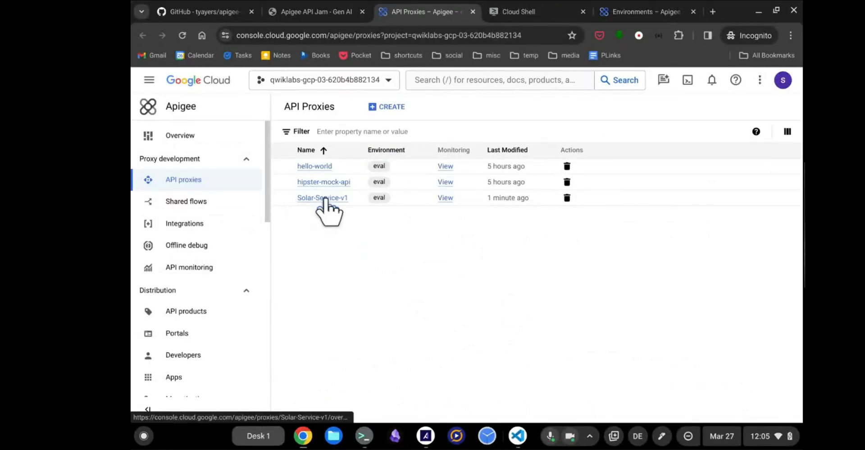
pyautogui.click(332, 199)
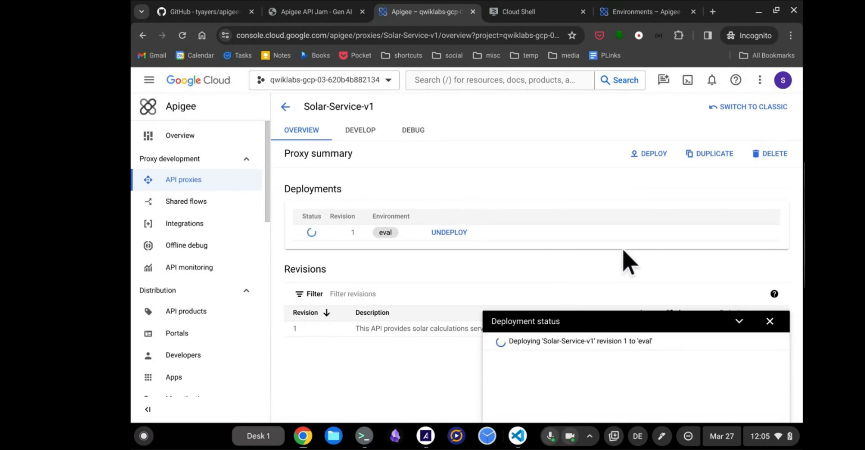
pyautogui.click(312, 231)
pyautogui.click(351, 131)
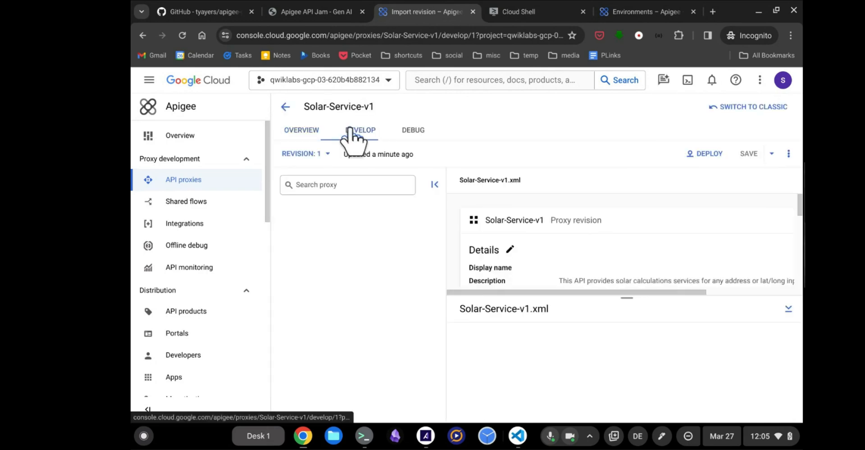
# Hide the XML editor and view the default proxy endpoint's PreFlow diagram.
pyautogui.click(788, 308)
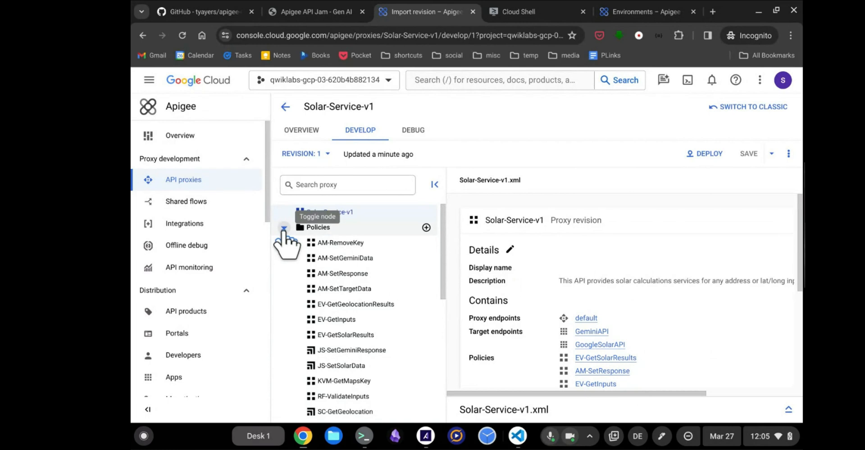
pyautogui.scroll(-5, 380, 361)
pyautogui.click(363, 280)
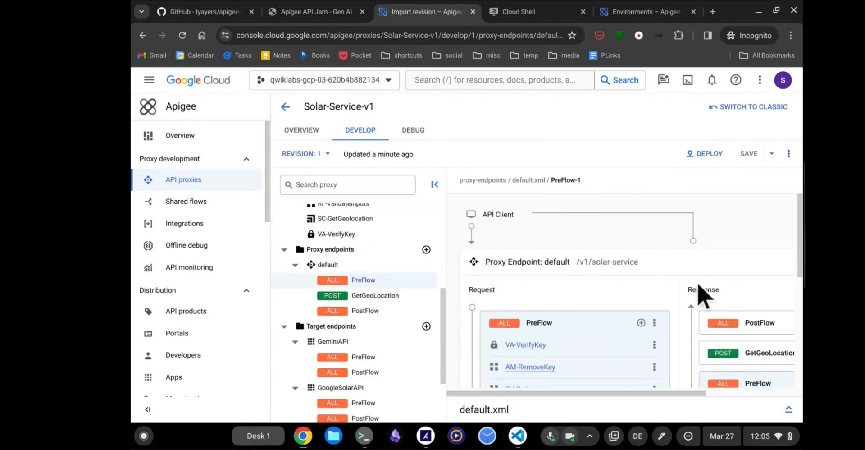
pyautogui.scroll(-3, 698, 285)
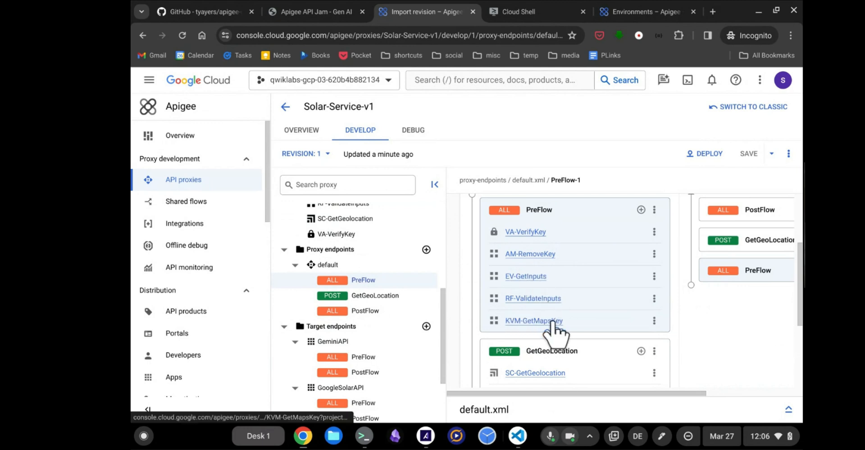
pyautogui.scroll(-3, 618, 347)
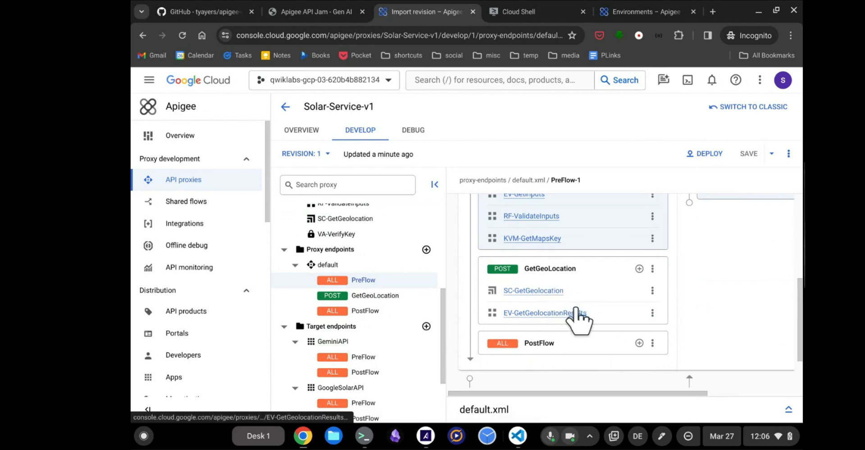
pyautogui.scroll(-3, 586, 301)
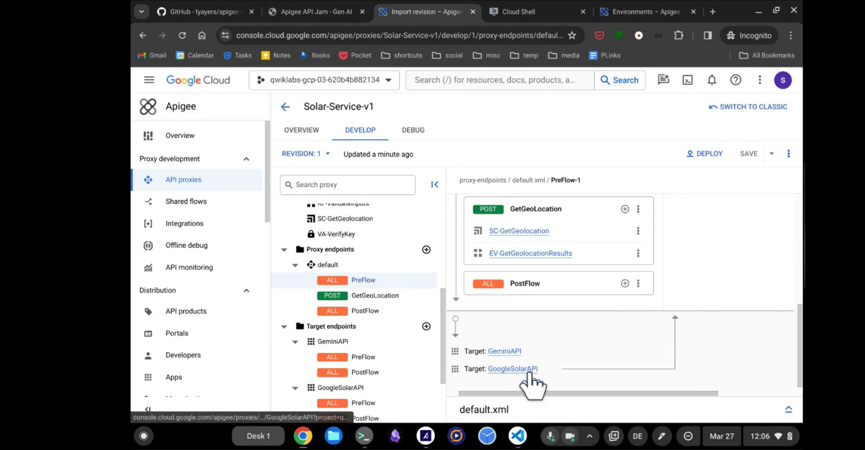
pyautogui.scroll(3, 657, 357)
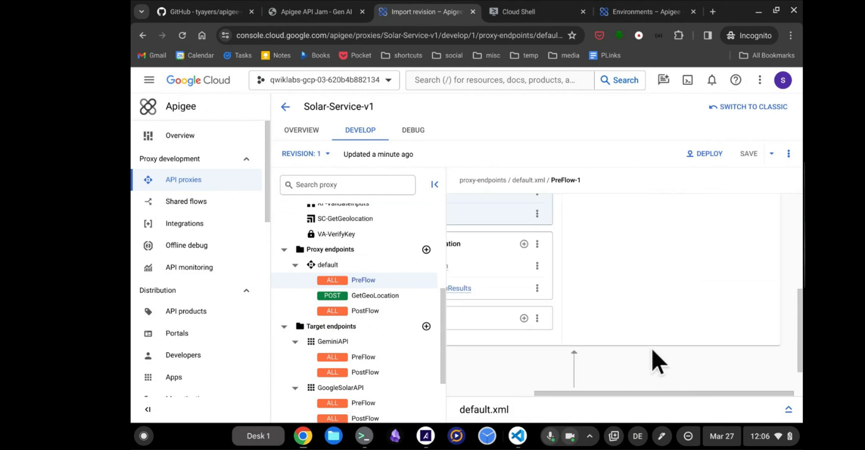
pyautogui.hscroll(5, 656, 357)
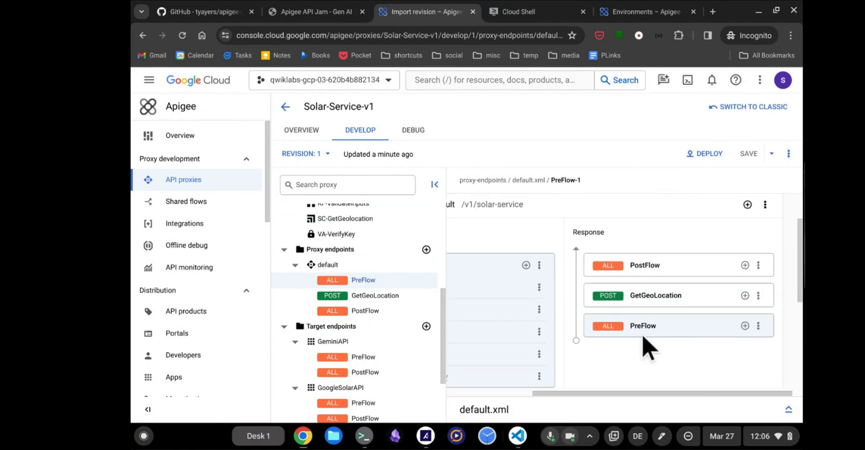
# Show the PostFlow of the GeminiAPI target endpoint.
pyautogui.click(367, 370)
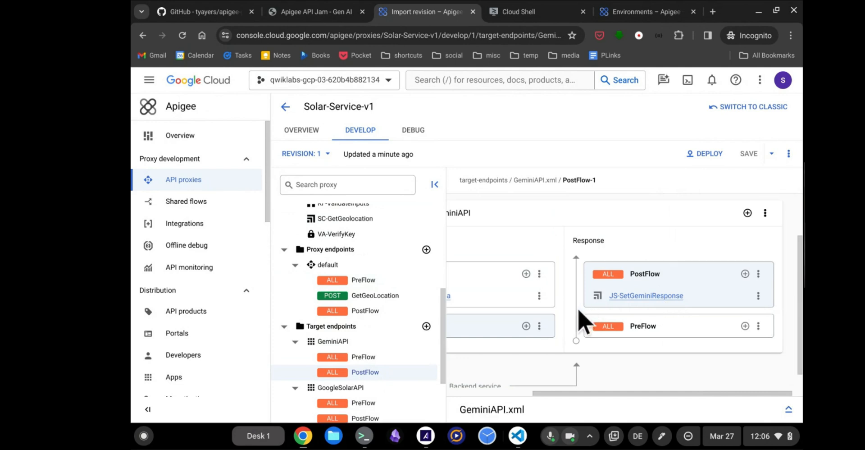
pyautogui.scroll(-1, 383, 367)
pyautogui.scroll(-1, 382, 367)
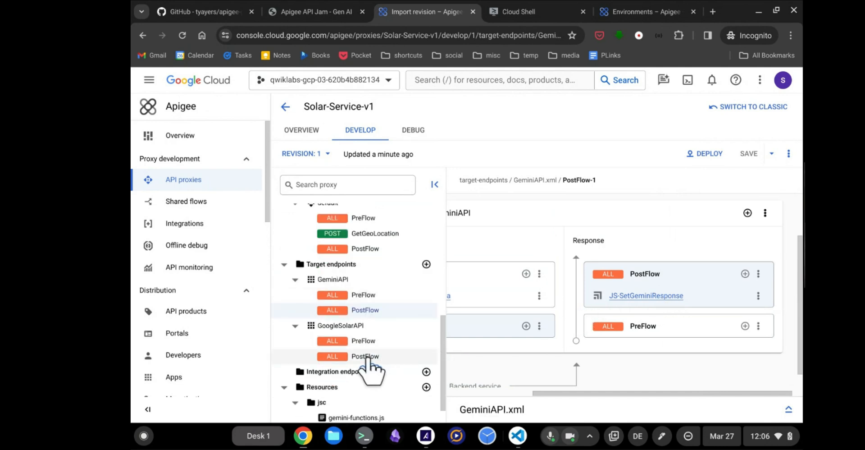
# Show the GoogleSolarAPI target endpoint's PostFlow with its three response policies.
pyautogui.click(371, 357)
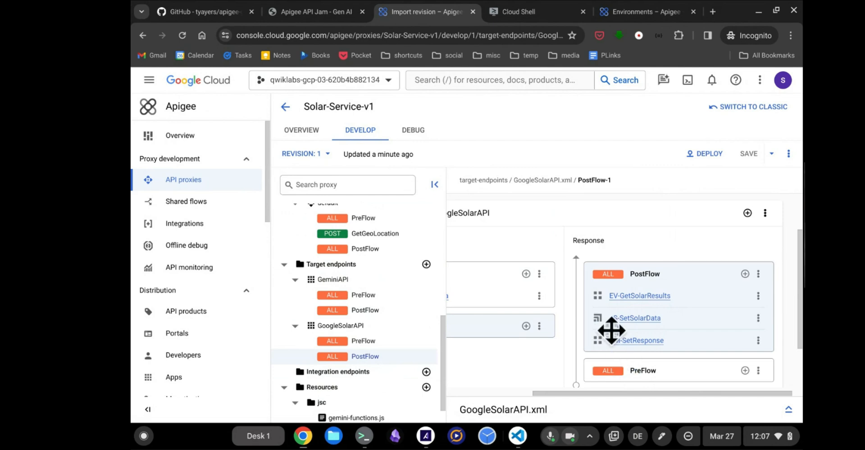
pyautogui.hscroll(-3, 576, 363)
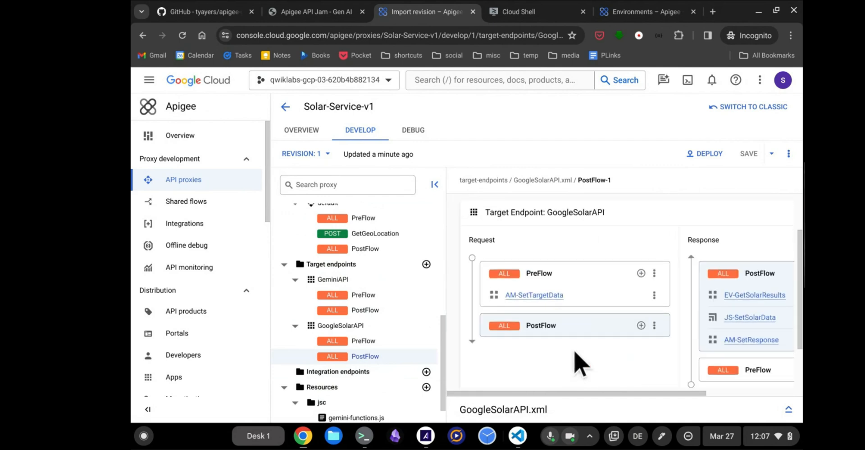
pyautogui.scroll(-2, 580, 363)
pyautogui.scroll(8, 379, 251)
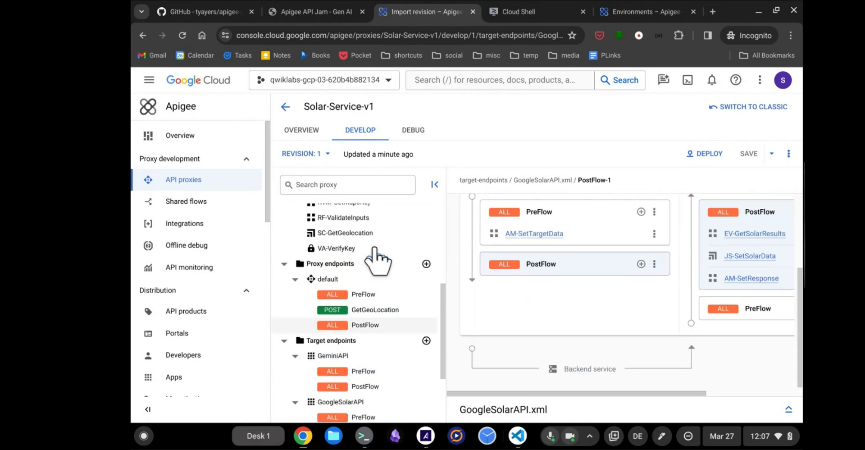
pyautogui.scroll(1, 374, 248)
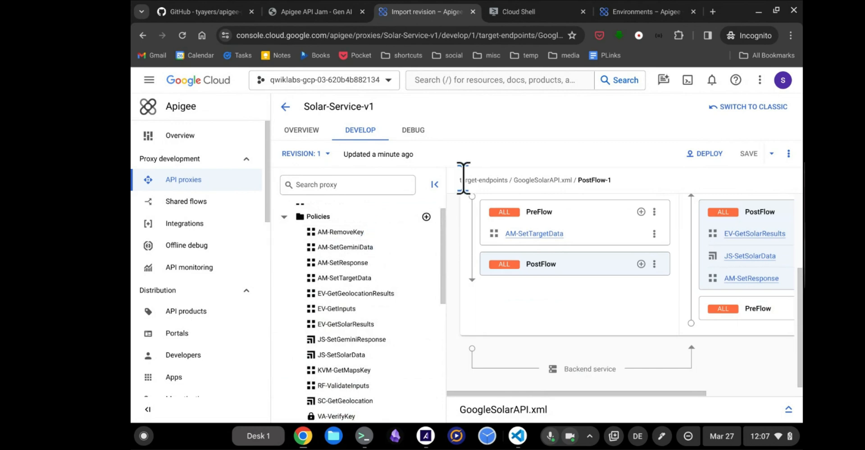
pyautogui.click(426, 217)
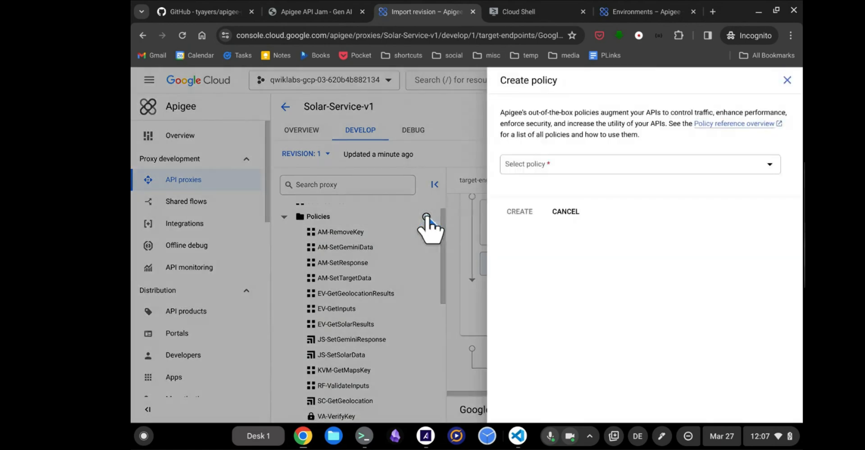
pyautogui.click(589, 165)
pyautogui.scroll(-3, 591, 270)
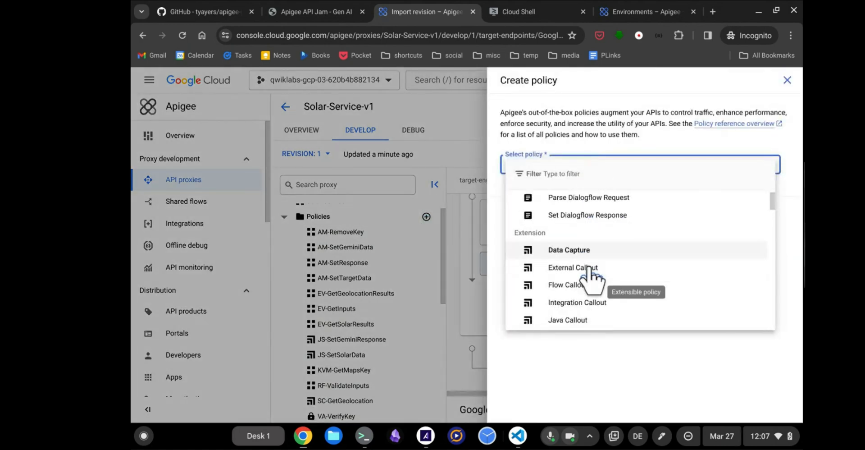
pyautogui.scroll(-3, 588, 268)
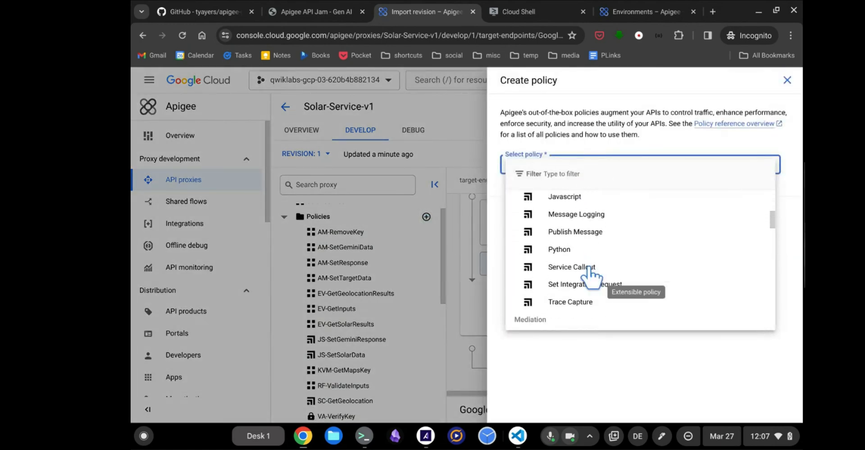
pyautogui.scroll(1, 582, 252)
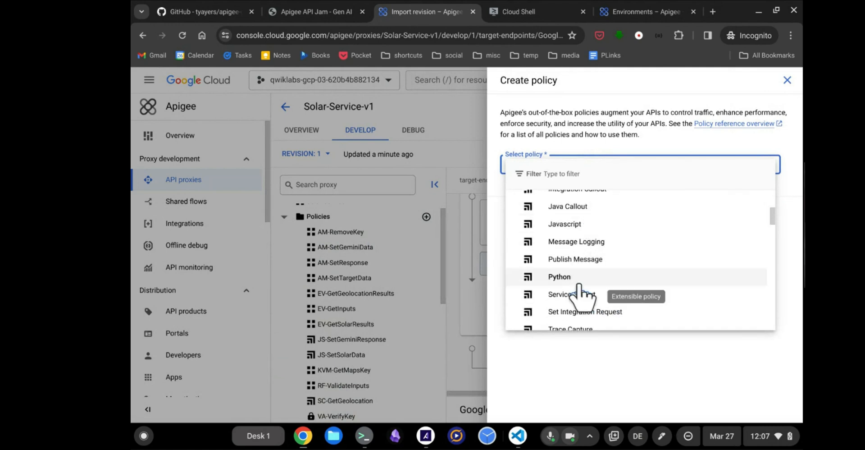
pyautogui.scroll(-2, 613, 290)
pyautogui.scroll(-3, 613, 289)
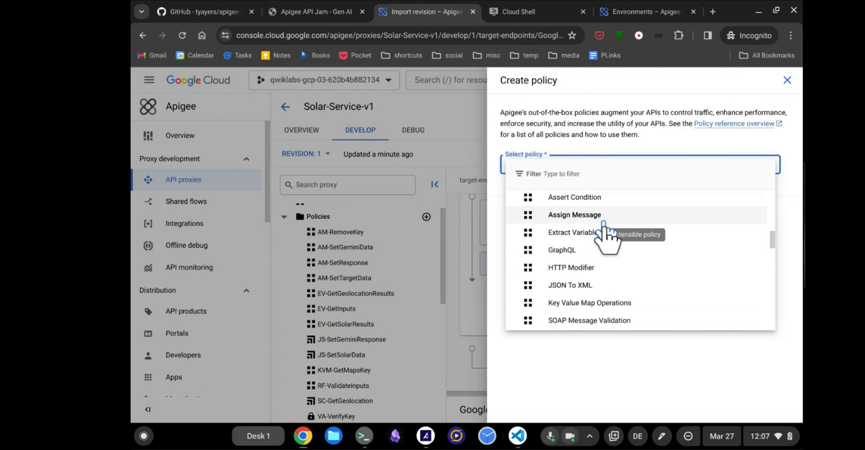
pyautogui.scroll(-1, 597, 266)
pyautogui.scroll(-3, 597, 269)
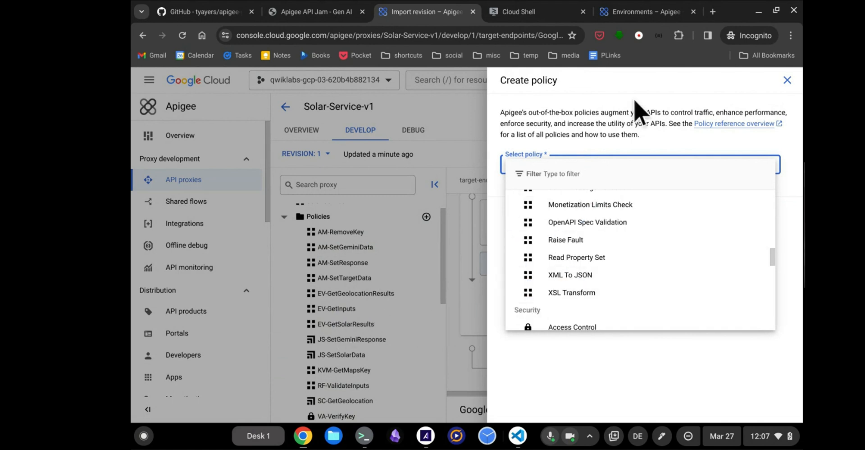
pyautogui.click(788, 82)
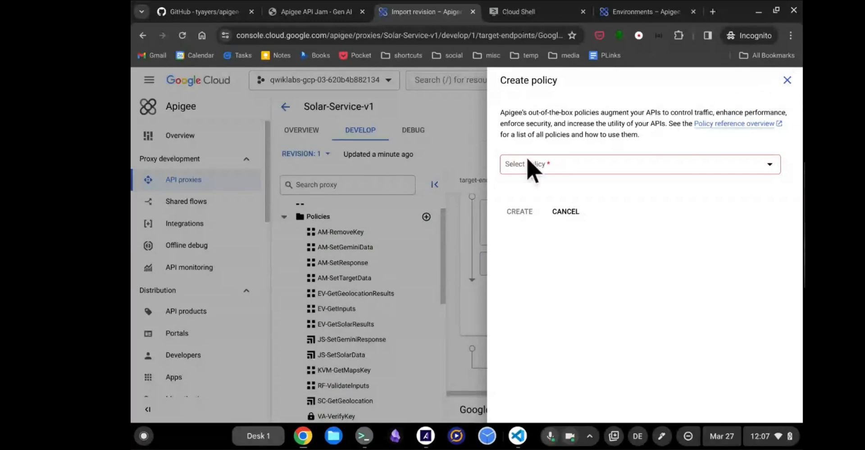
pyautogui.click(563, 212)
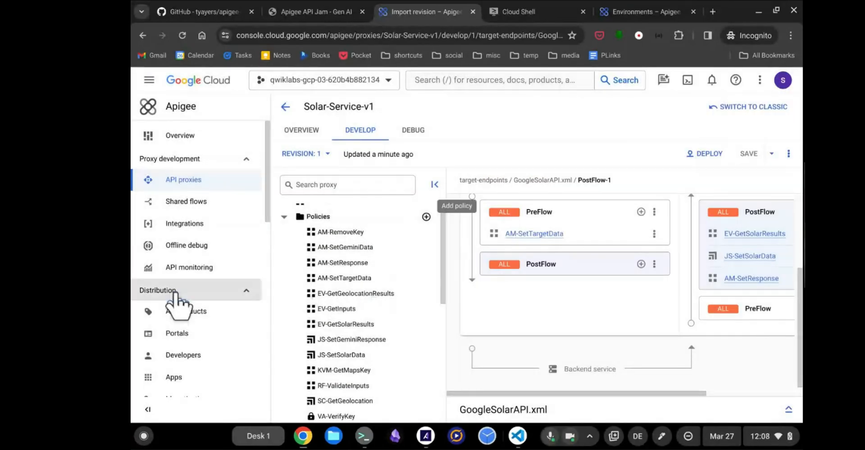
pyautogui.scroll(-3, 205, 229)
pyautogui.scroll(-5, 205, 229)
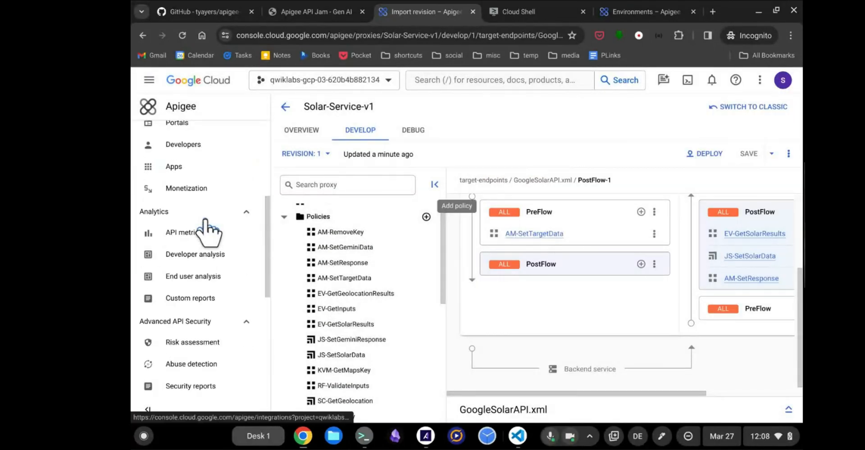
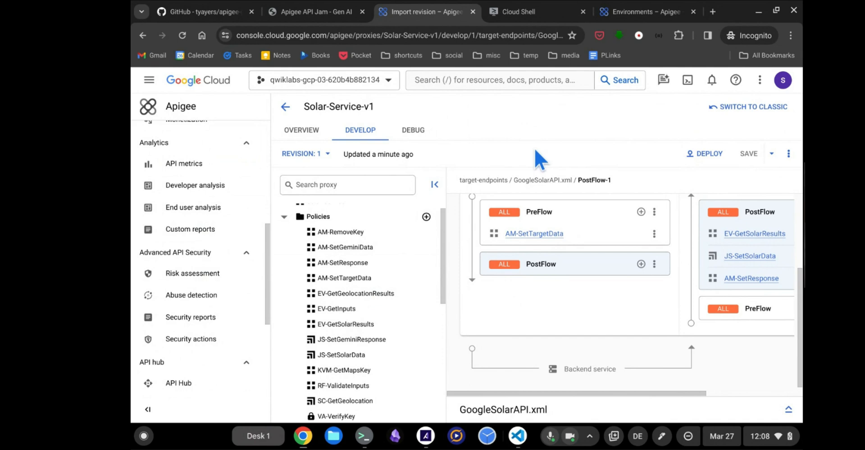
# Show the Solar-Service-v1 Overview, confirming revision 1 is deployed to eval.
pyautogui.scroll(3, 614, 227)
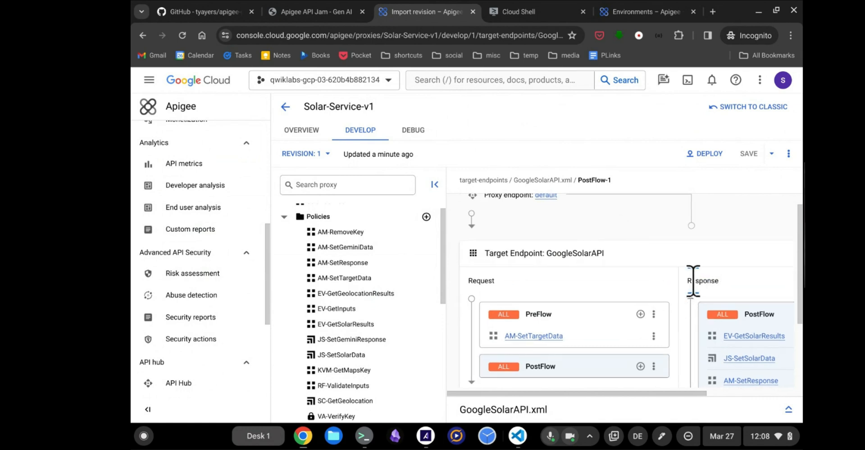
pyautogui.click(303, 131)
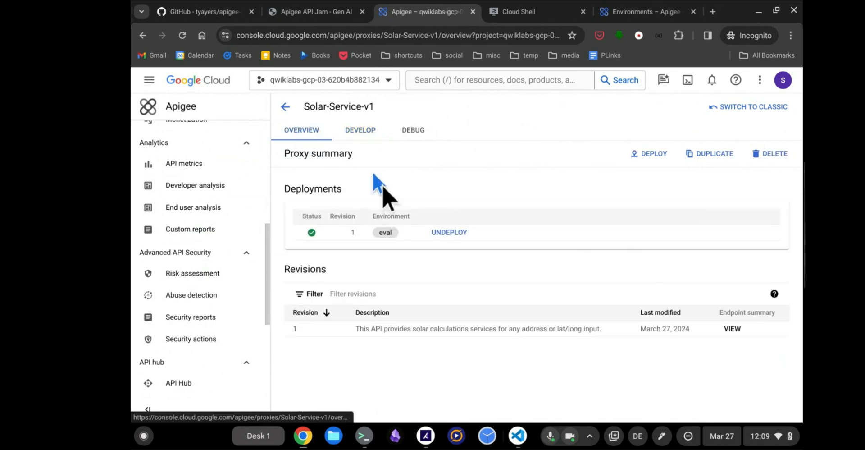
pyautogui.moveTo(317, 231)
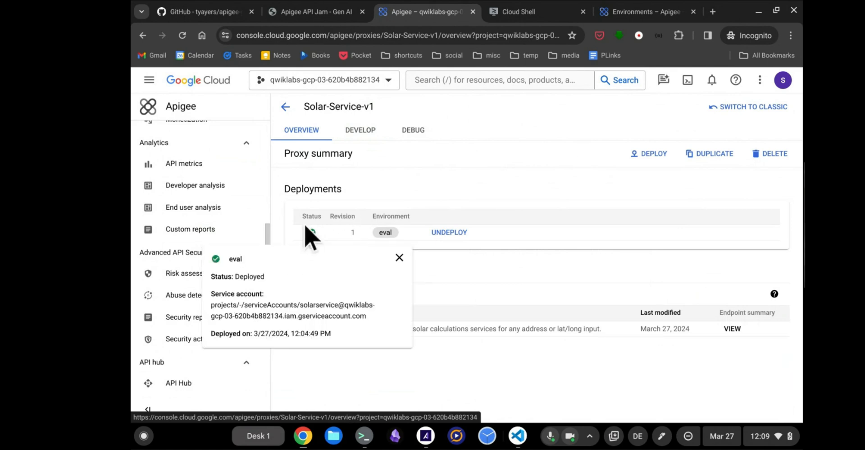
# Read the API Jam codelab down to 'Test the API proxy', then return to Solar-Service-v1.
pyautogui.click(328, 12)
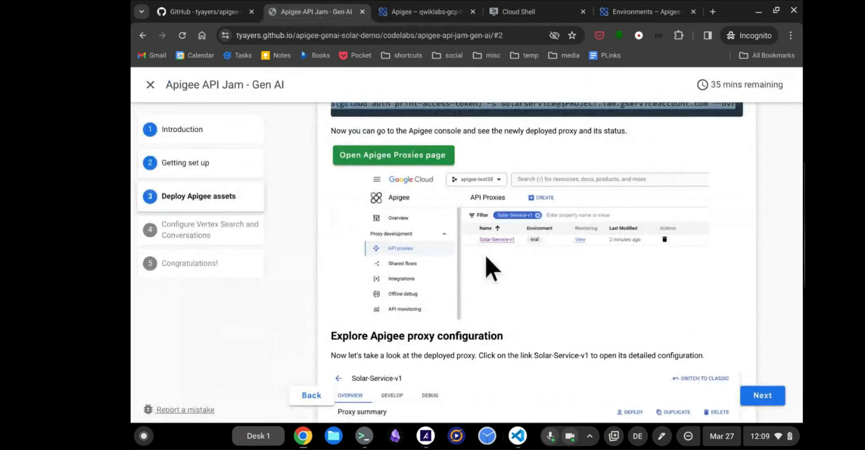
pyautogui.scroll(-3, 489, 266)
pyautogui.scroll(-2, 488, 259)
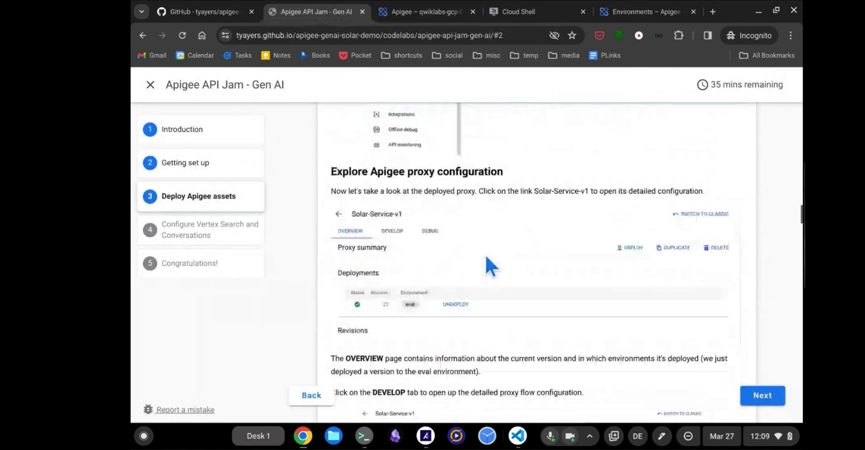
pyautogui.scroll(-1, 485, 255)
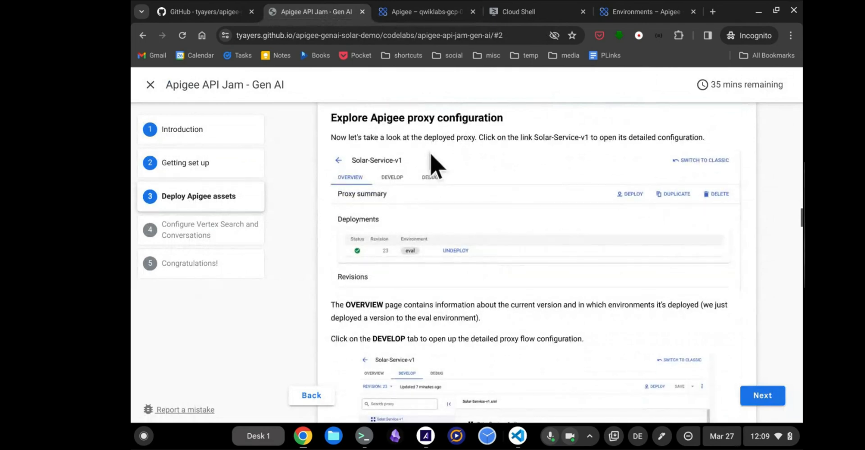
pyautogui.scroll(-1, 440, 218)
pyautogui.scroll(-5, 437, 215)
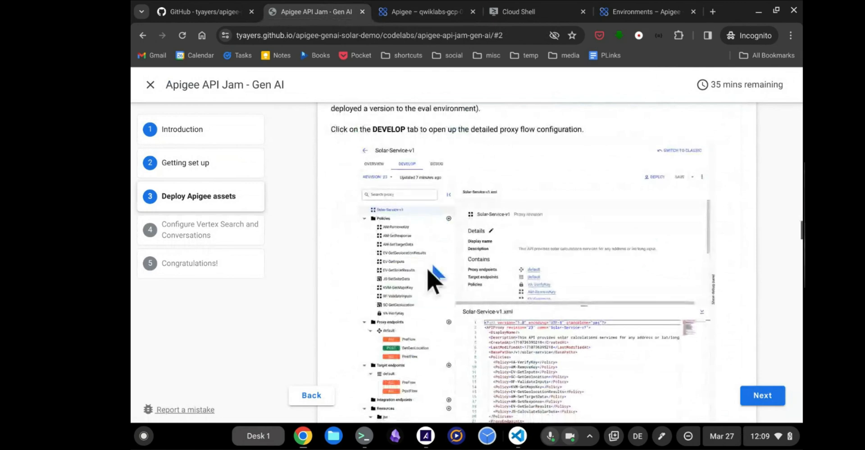
pyautogui.scroll(-2, 421, 310)
pyautogui.scroll(-1, 424, 318)
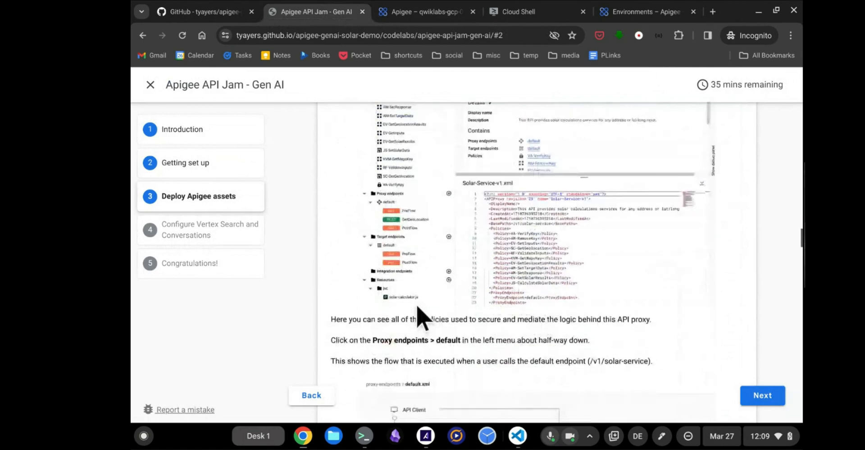
pyautogui.scroll(-5, 418, 306)
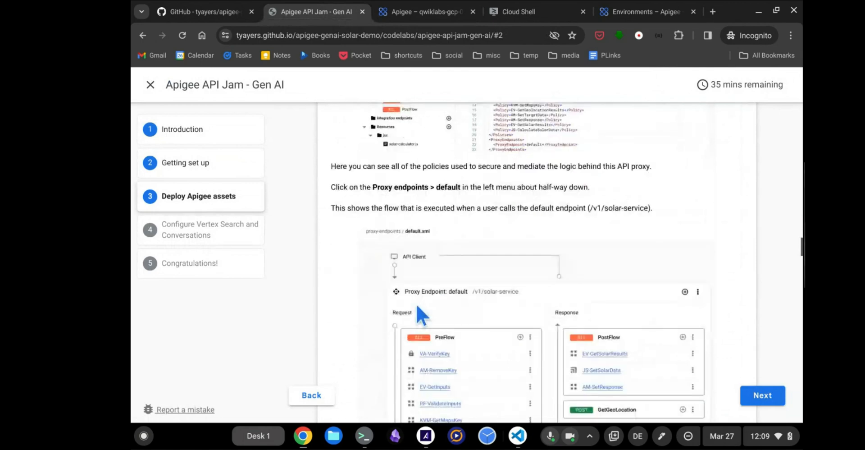
pyautogui.scroll(-1, 417, 304)
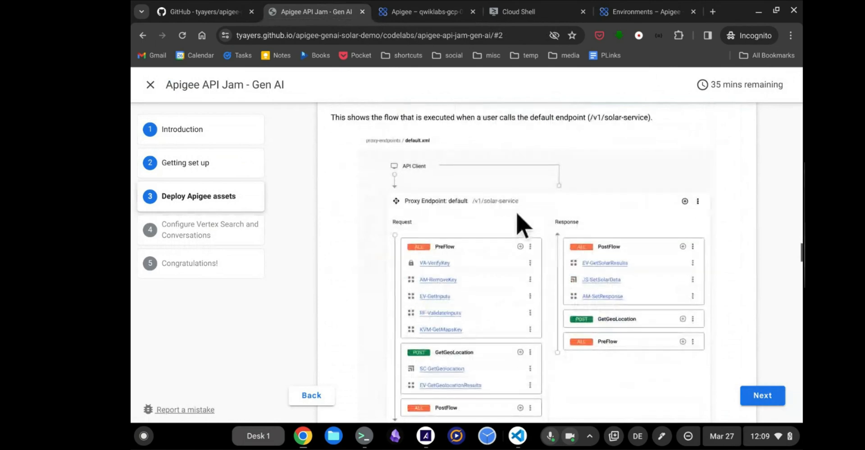
pyautogui.scroll(-3, 520, 224)
pyautogui.scroll(-2, 517, 214)
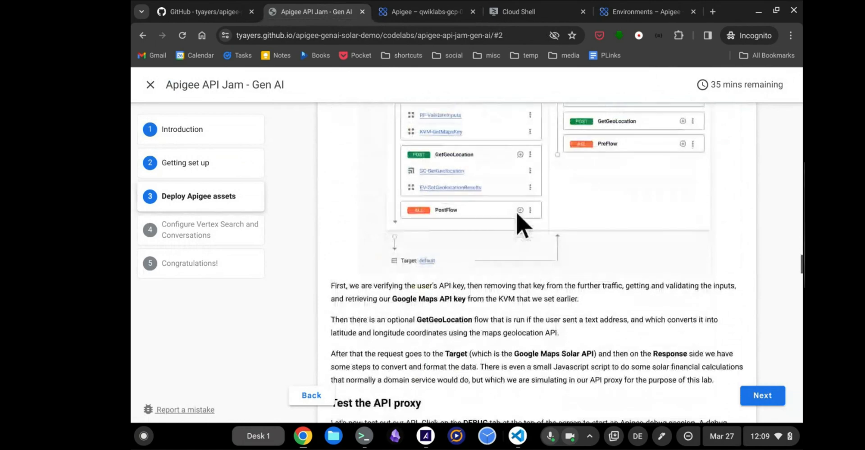
pyautogui.scroll(5, 517, 215)
pyautogui.scroll(-1, 516, 214)
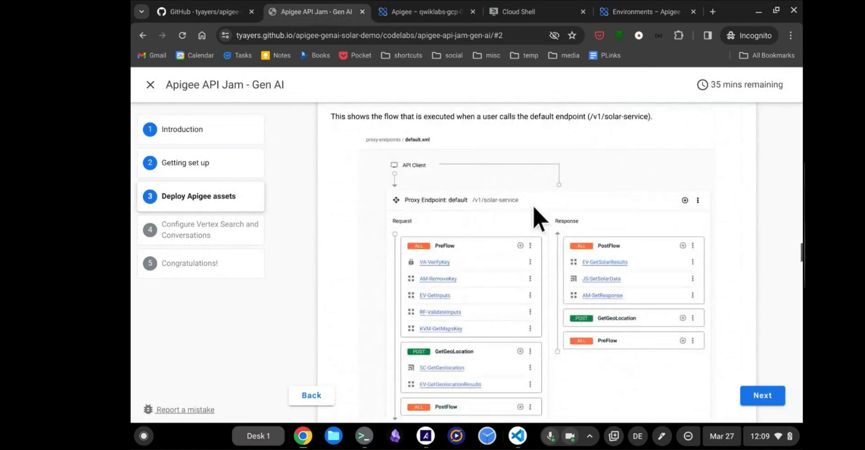
pyautogui.scroll(-5, 525, 205)
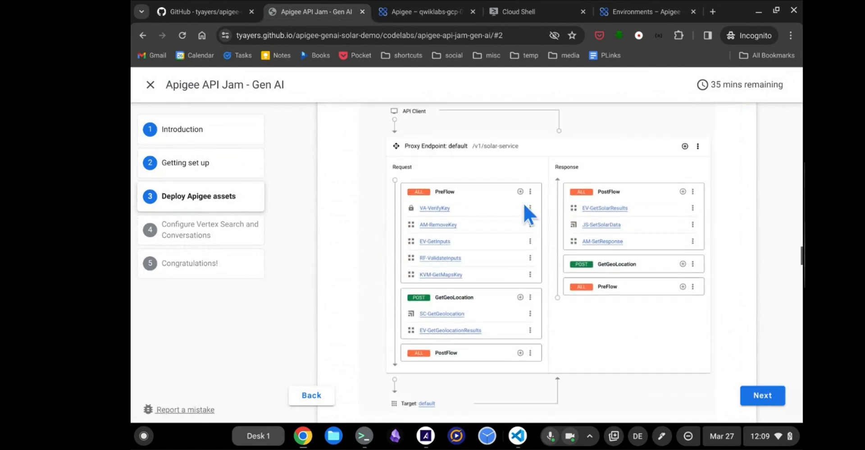
pyautogui.scroll(-2, 524, 205)
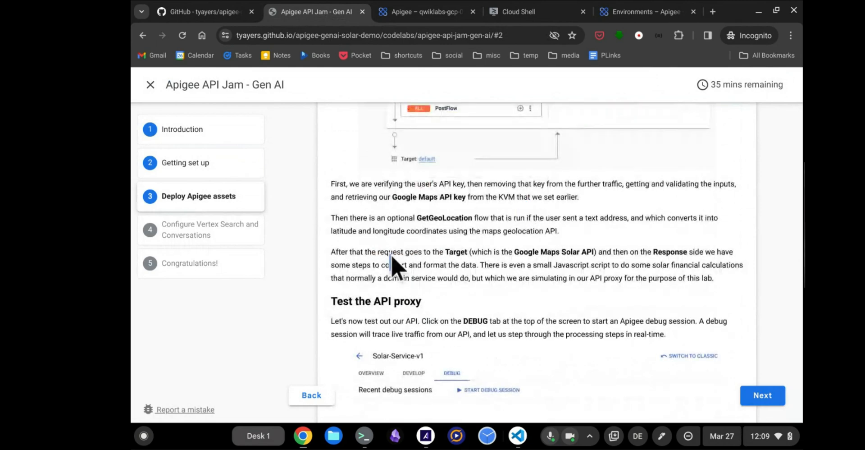
pyautogui.scroll(-1, 595, 306)
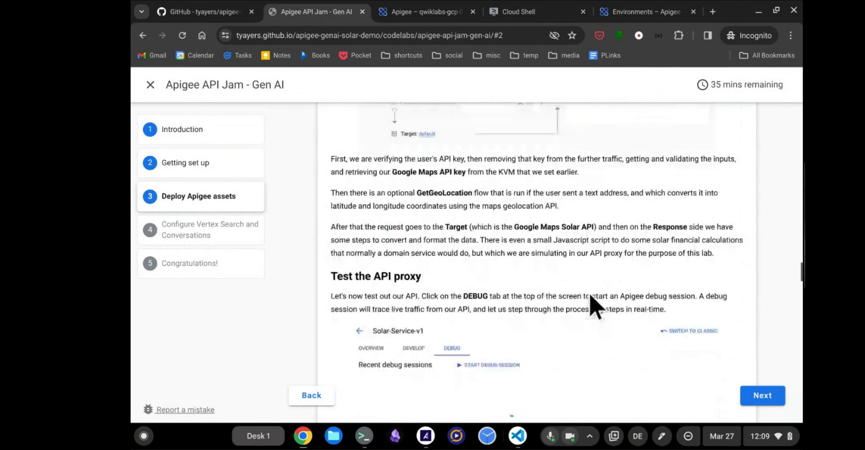
pyautogui.scroll(-4, 589, 294)
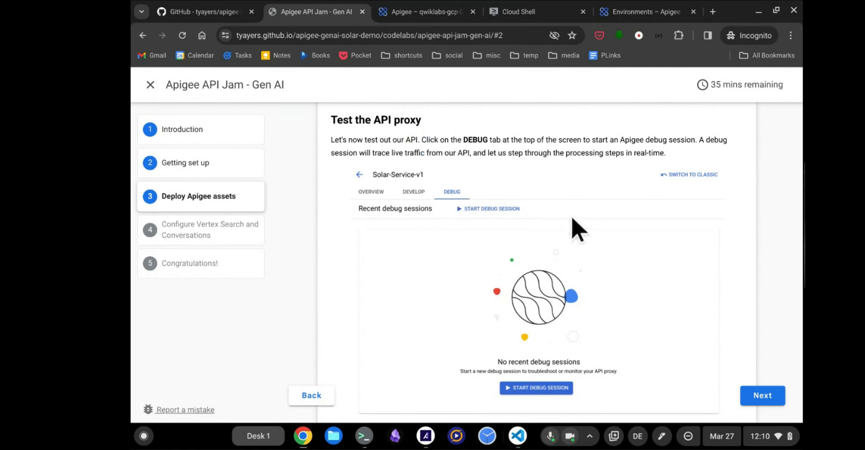
pyautogui.click(428, 7)
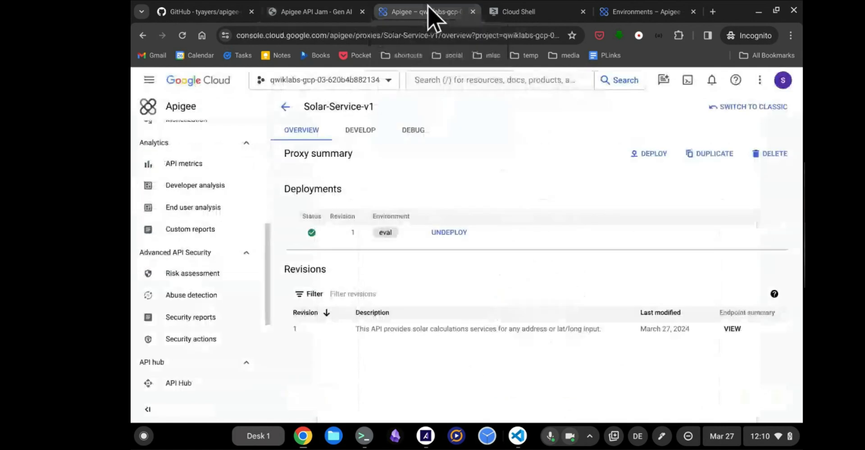
# Start a Solar-Service-v1 debug session on environment eval - 1 with no transaction filter.
pyautogui.click(415, 130)
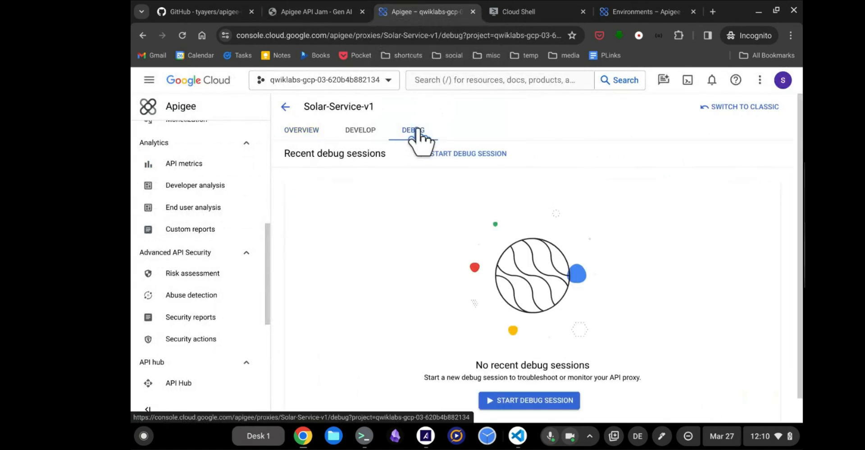
pyautogui.click(446, 158)
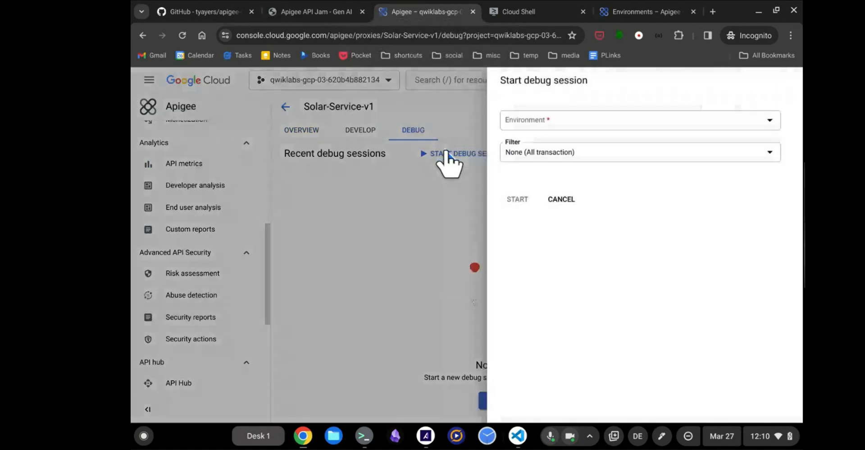
pyautogui.click(584, 122)
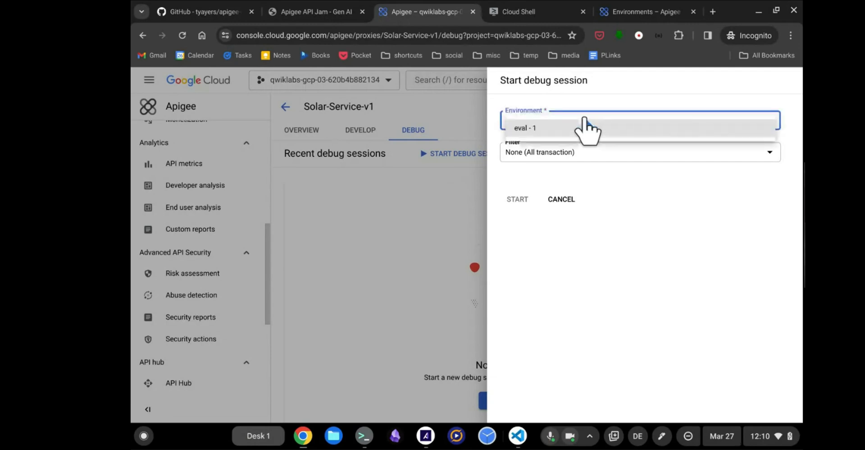
pyautogui.click(540, 132)
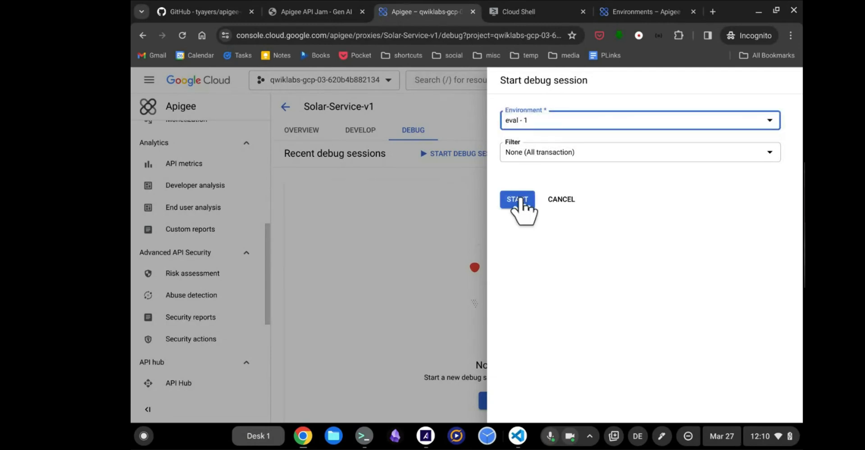
pyautogui.click(555, 155)
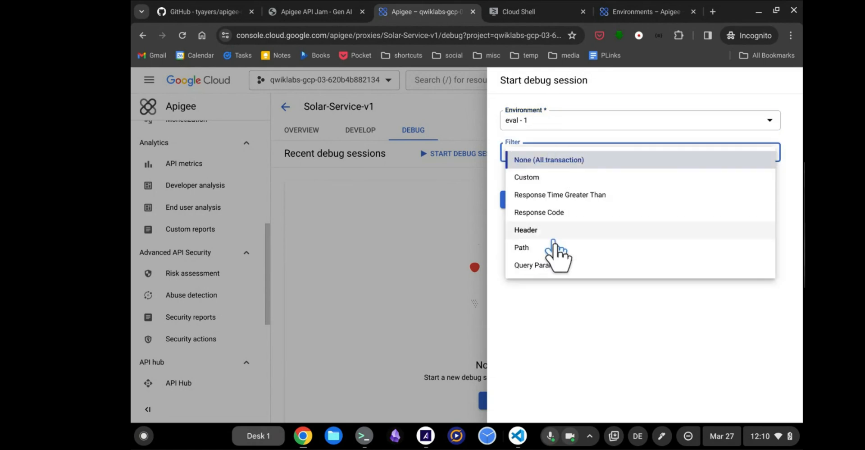
pyautogui.click(581, 161)
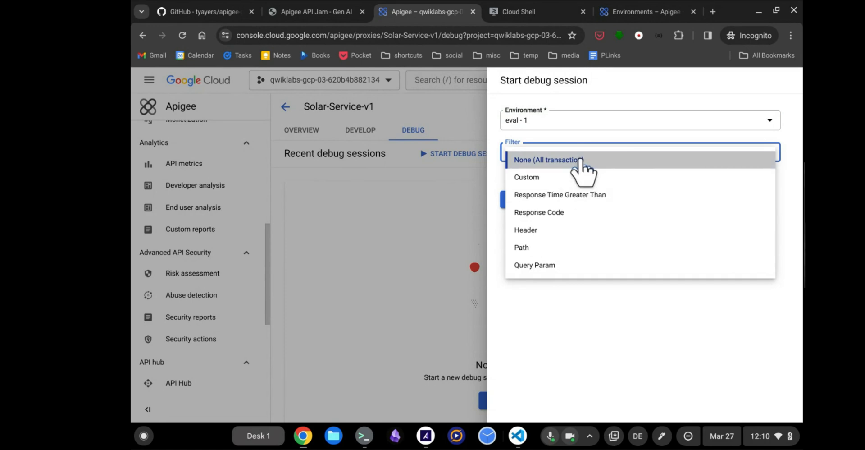
pyautogui.click(519, 200)
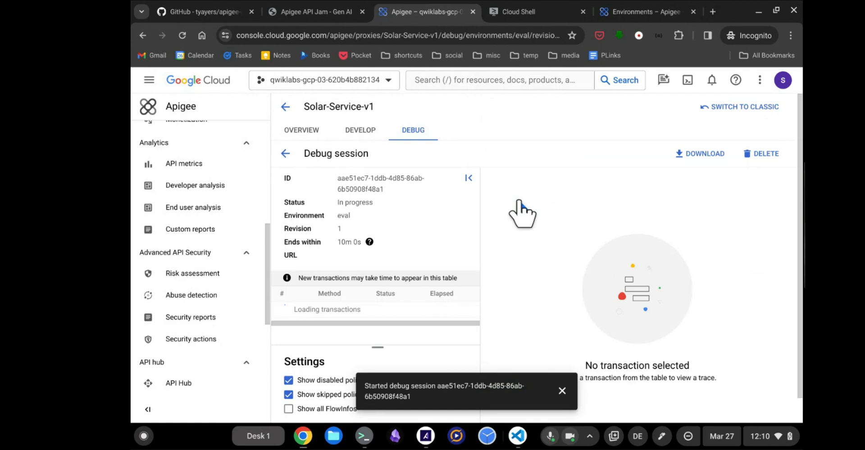
# Dismiss the debug session notifications and go back to the codelab.
pyautogui.click(561, 390)
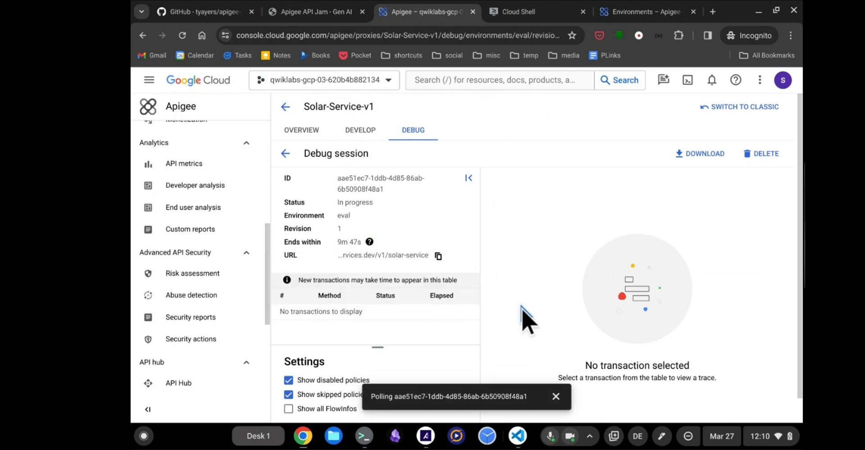
pyautogui.click(556, 396)
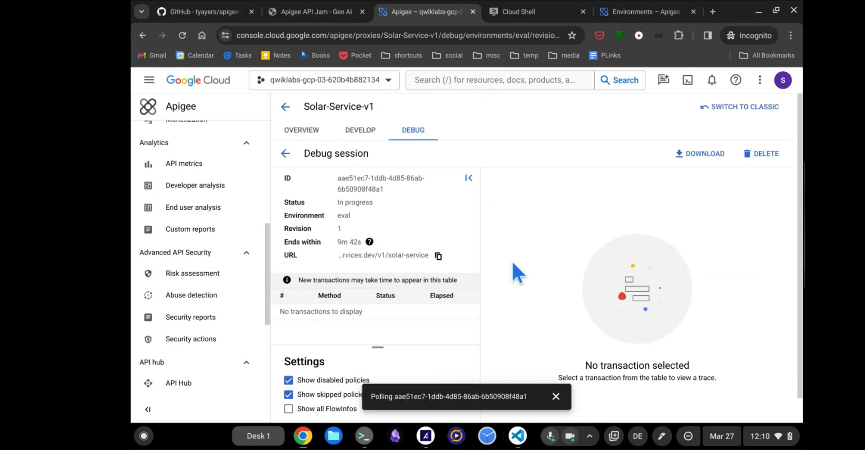
pyautogui.click(556, 396)
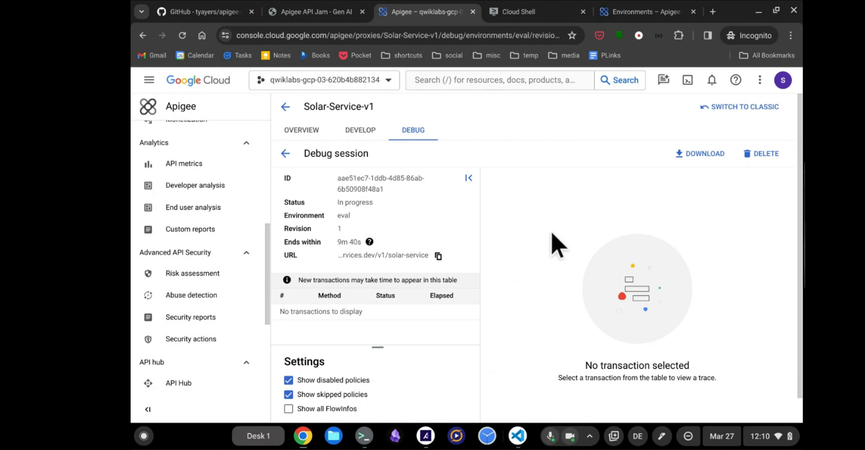
pyautogui.click(333, 10)
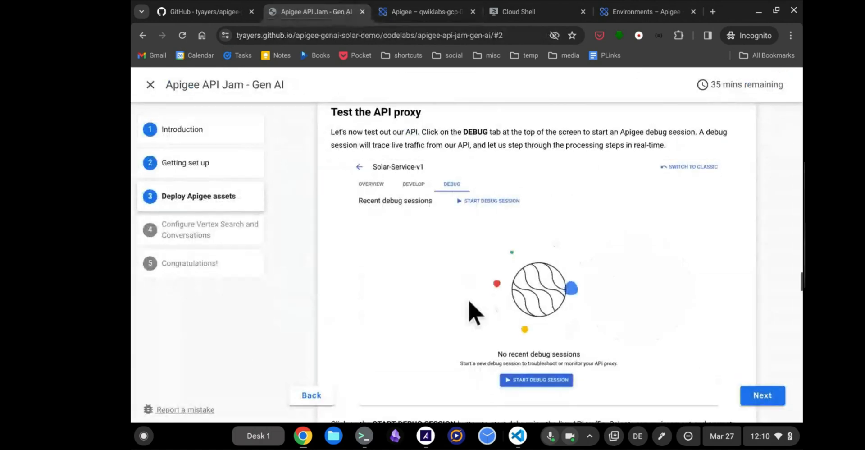
# Read the Cloud Shell curl instructions, then copy the debug session's solar-service URL in Apigee.
pyautogui.scroll(-8, 474, 309)
pyautogui.scroll(-5, 469, 301)
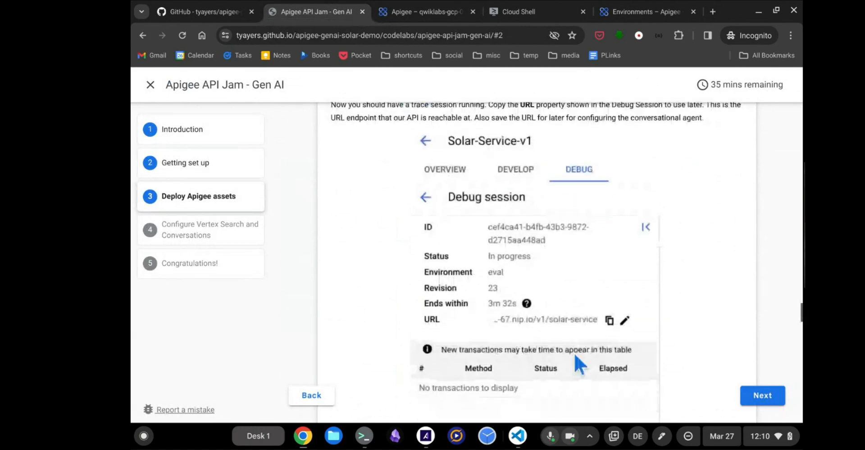
pyautogui.scroll(-3, 575, 355)
pyautogui.scroll(-3, 575, 353)
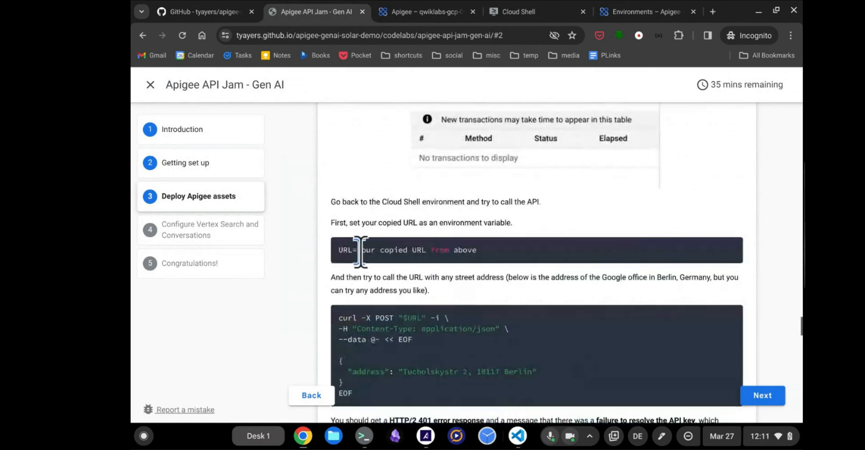
pyautogui.click(441, 12)
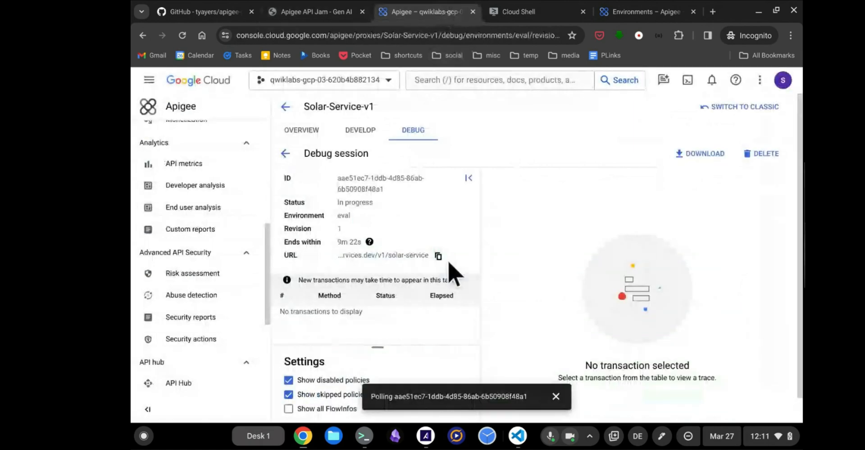
pyautogui.click(437, 255)
# Assign the copied proxy address to URL in the Cloud Shell terminal, then return to the codelab.
pyautogui.click(535, 12)
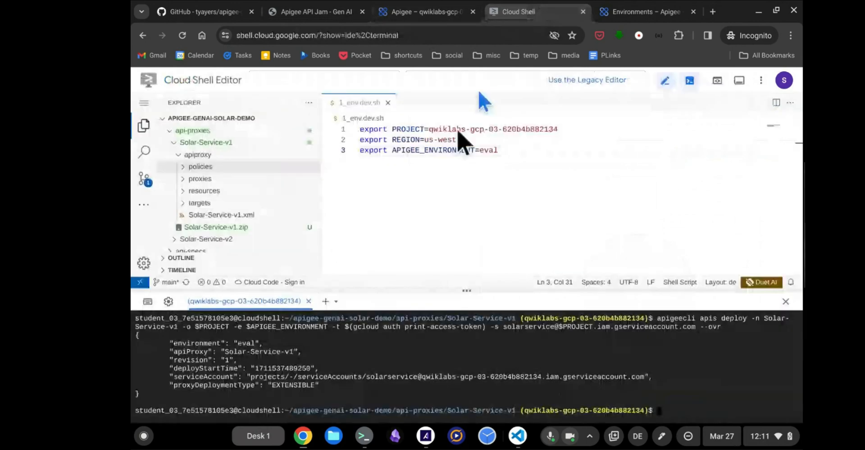
pyautogui.press('Return')
pyautogui.press('Return')
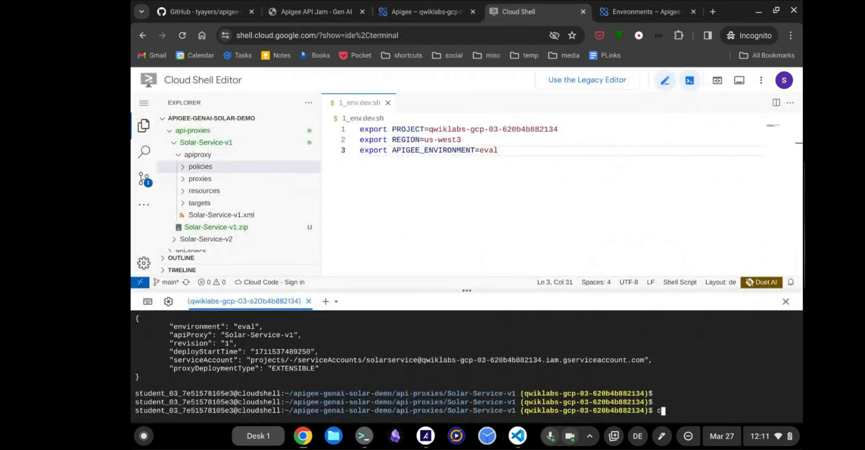
pyautogui.write('URL=')
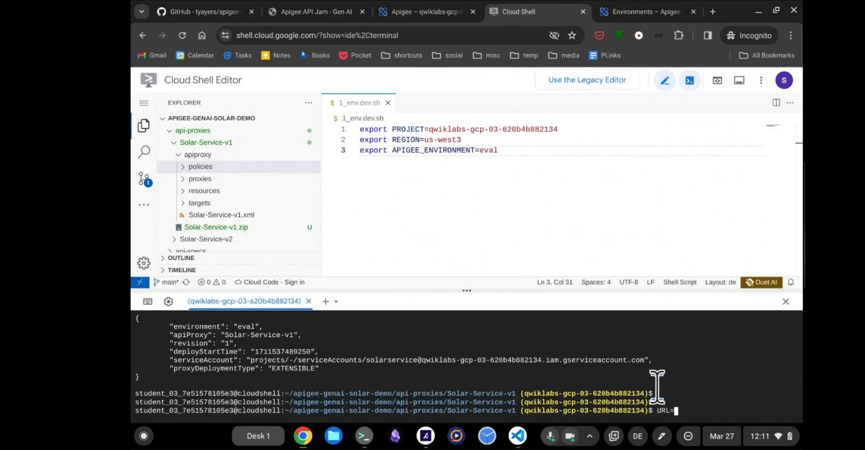
pyautogui.hotkey('ctrl', 'v')
pyautogui.press('Return')
pyautogui.click(439, 11)
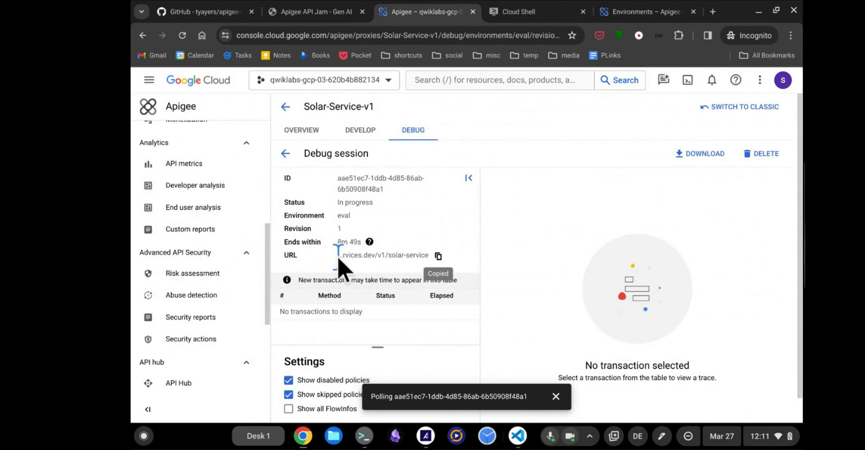
pyautogui.click(319, 14)
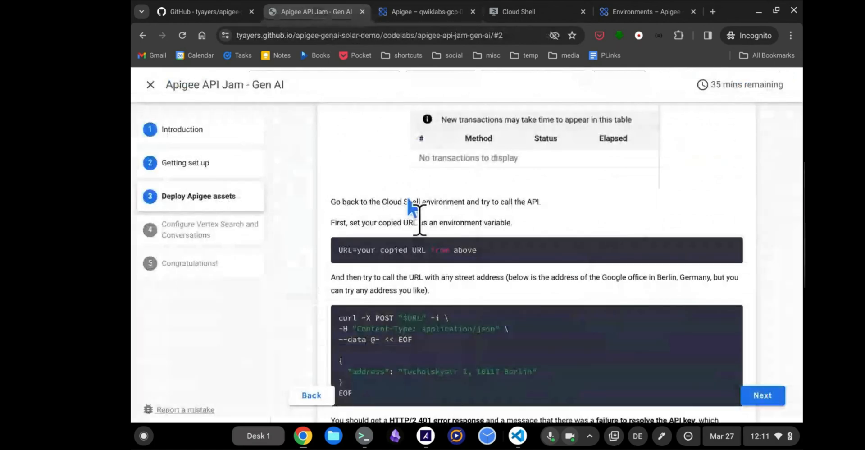
# Select the sample curl POST request with the Berlin address, from curl to EOF.
pyautogui.scroll(-2, 445, 270)
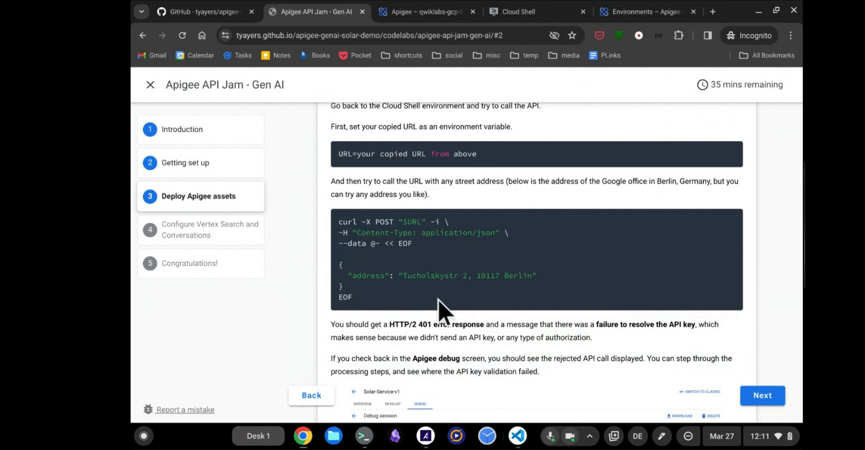
pyautogui.scroll(-1, 438, 298)
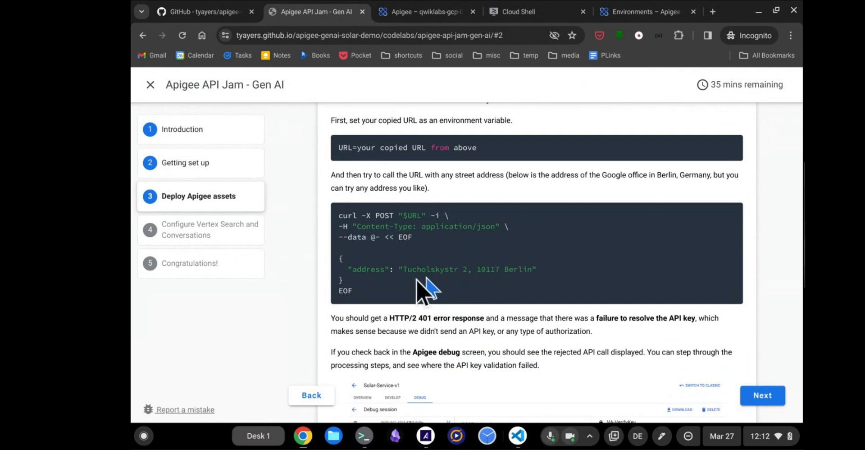
pyautogui.moveTo(362, 290); pyautogui.dragTo(335, 216)
pyautogui.hotkey('ctrl', 'c')
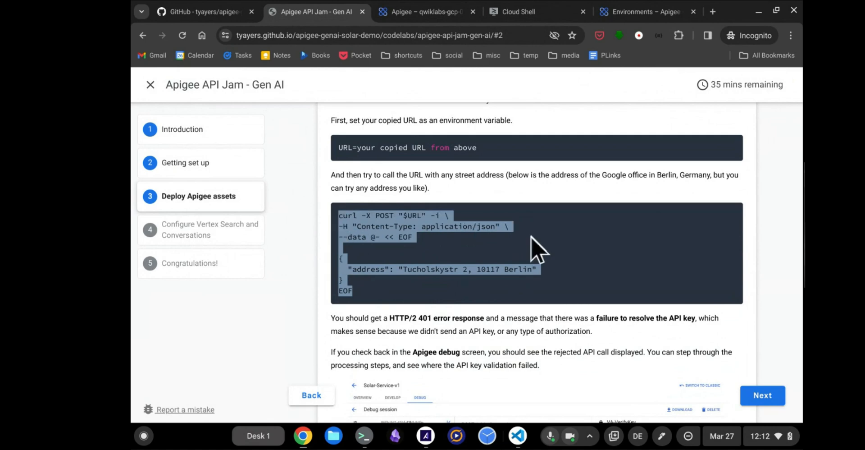
# Run the curl request in Cloud Shell, getting HTTP/2 401 for the missing API key.
pyautogui.click(516, 12)
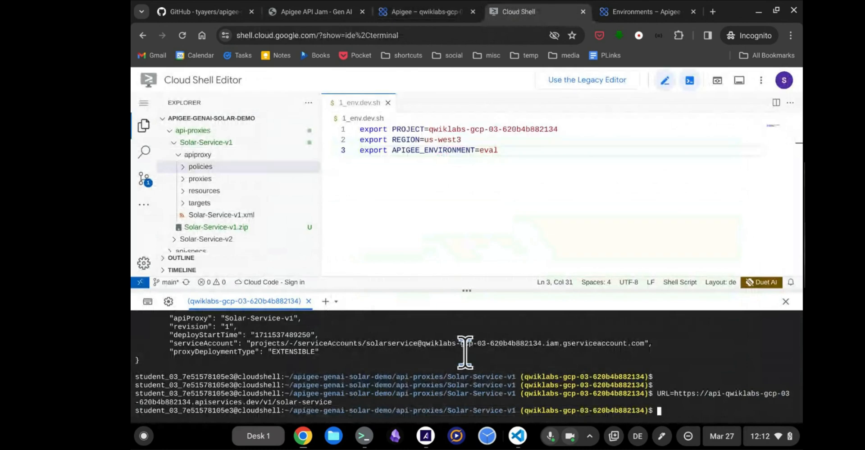
pyautogui.hotkey('ctrl', 'v')
pyautogui.press('Return')
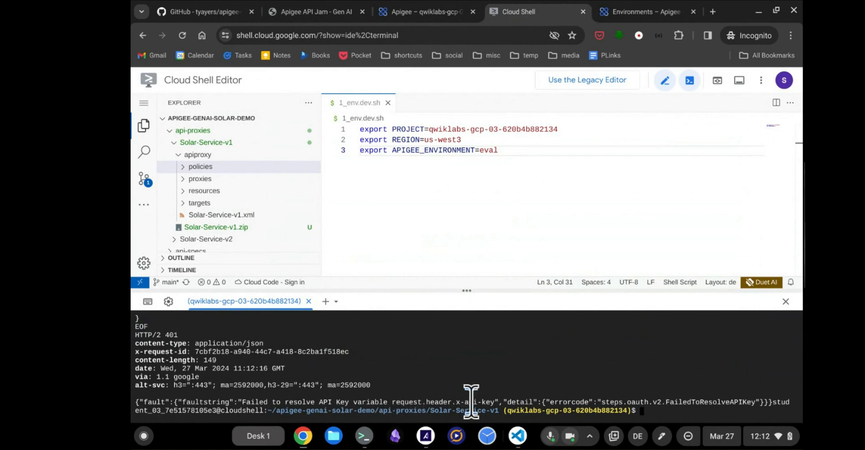
pyautogui.press('Return')
pyautogui.press('Return')
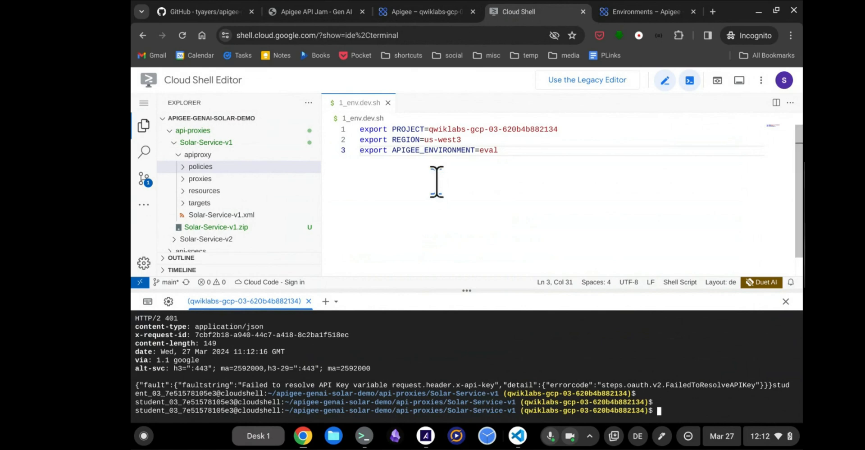
pyautogui.click(444, 11)
# Show the enlarged default PreFlow diagram with VA-VerifyKey followed by AM-RemoveKey.
pyautogui.click(360, 132)
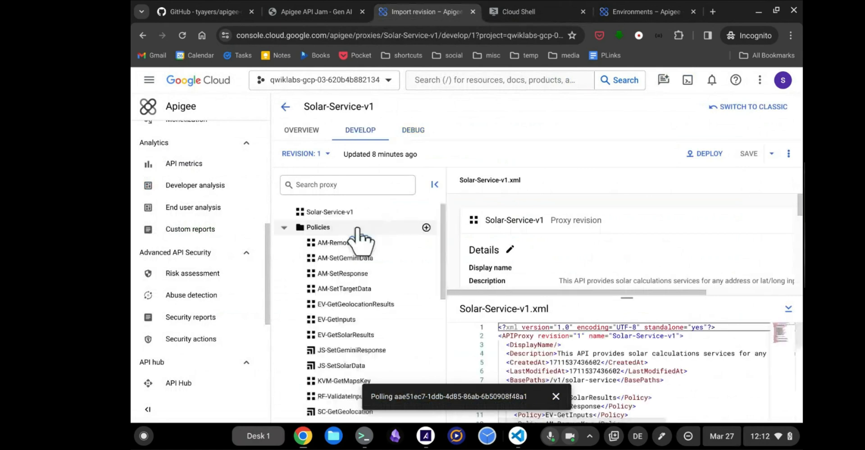
pyautogui.scroll(-5, 363, 283)
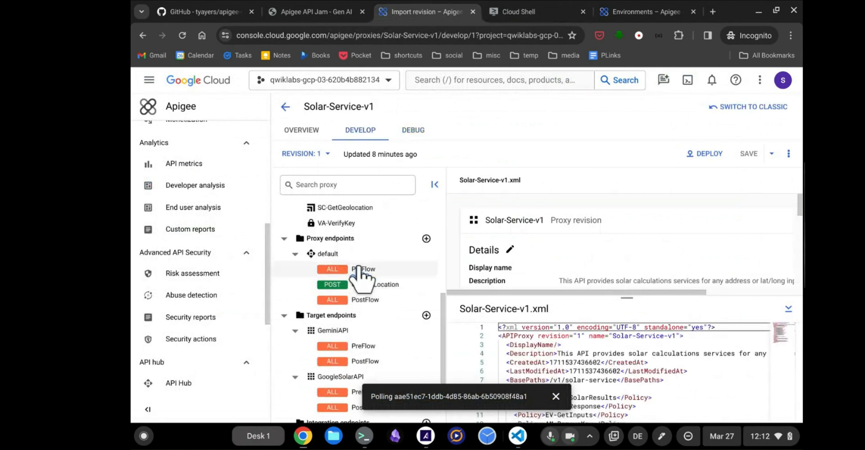
pyautogui.click(360, 271)
pyautogui.click(789, 308)
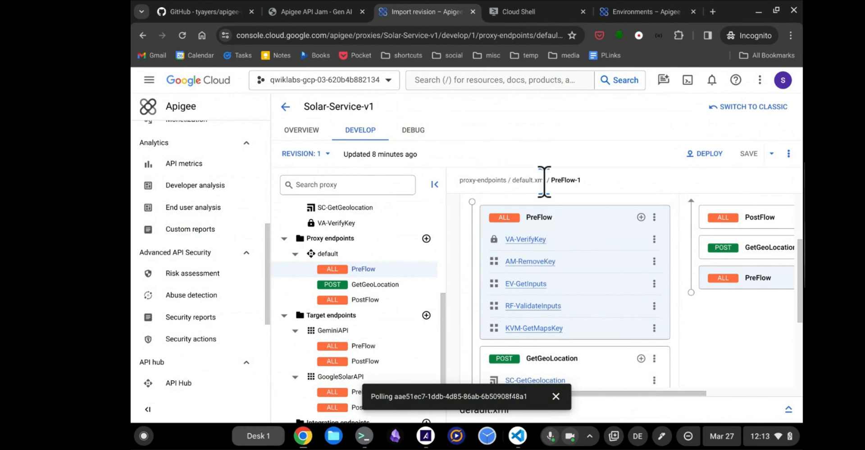
# Read the codelab's Apigee debug screenshot for the rejected call, then return to Apigee.
pyautogui.click(316, 11)
pyautogui.scroll(-5, 511, 315)
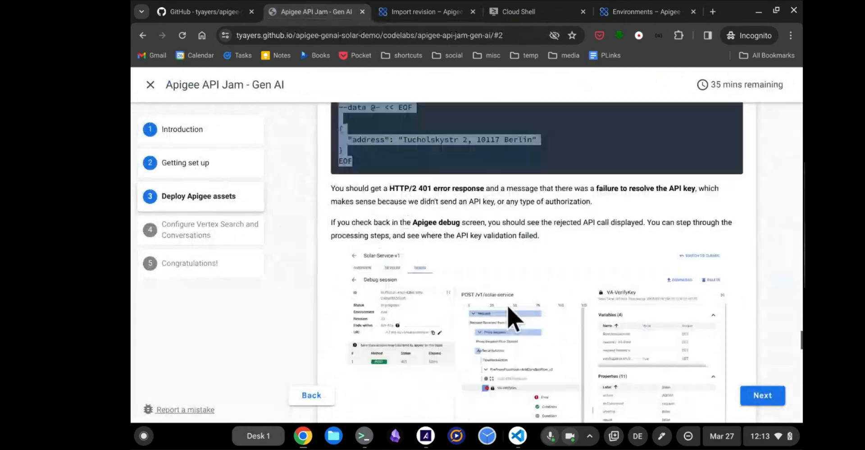
pyautogui.scroll(-1, 508, 306)
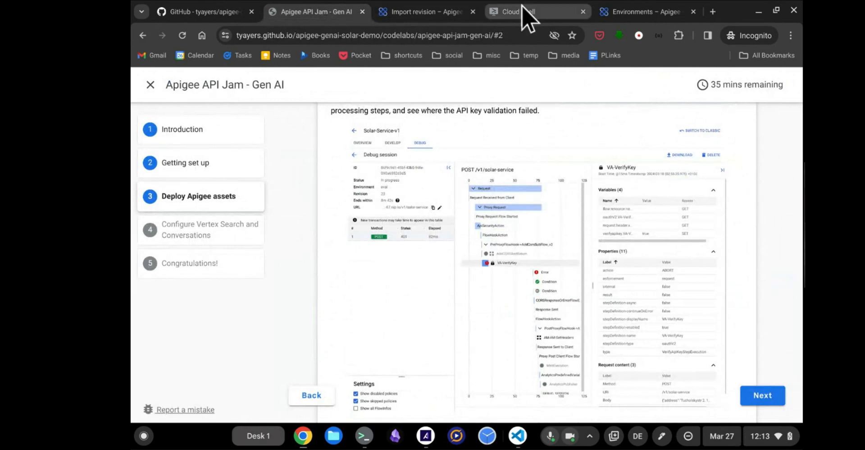
pyautogui.click(439, 9)
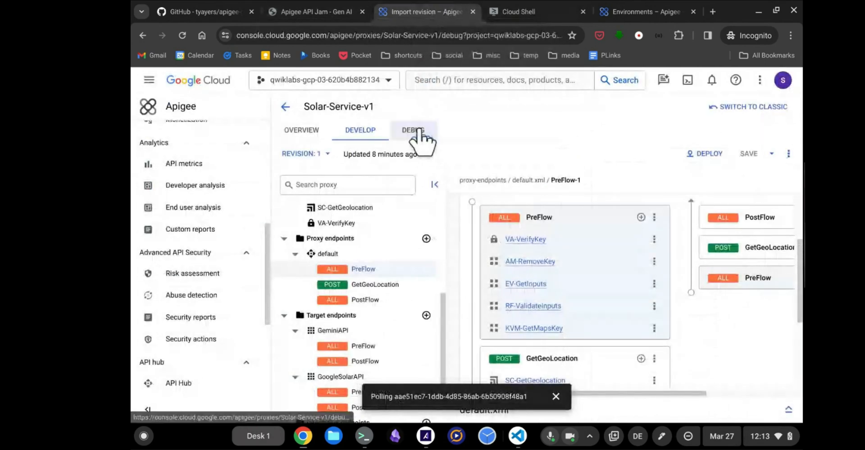
# Open the running debug session and load the POST 401 transaction trace.
pyautogui.click(418, 131)
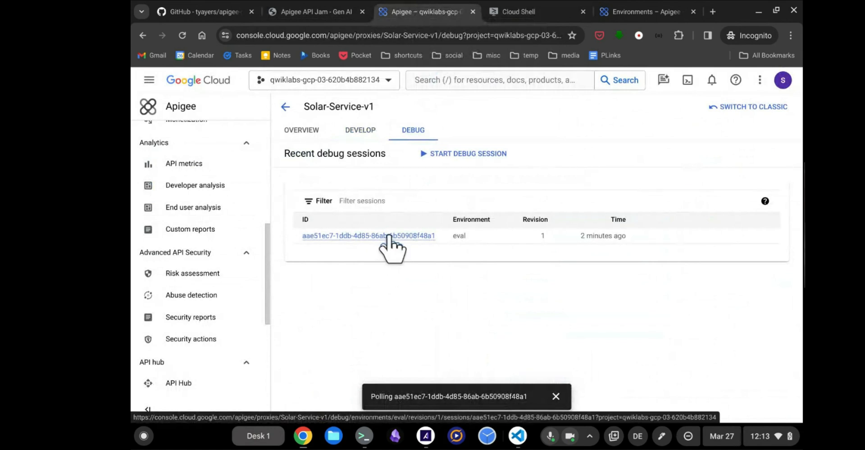
pyautogui.click(388, 236)
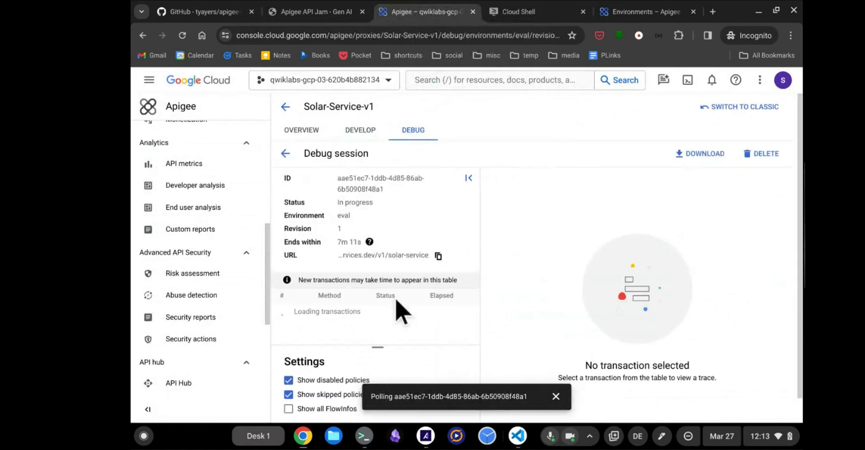
pyautogui.click(556, 397)
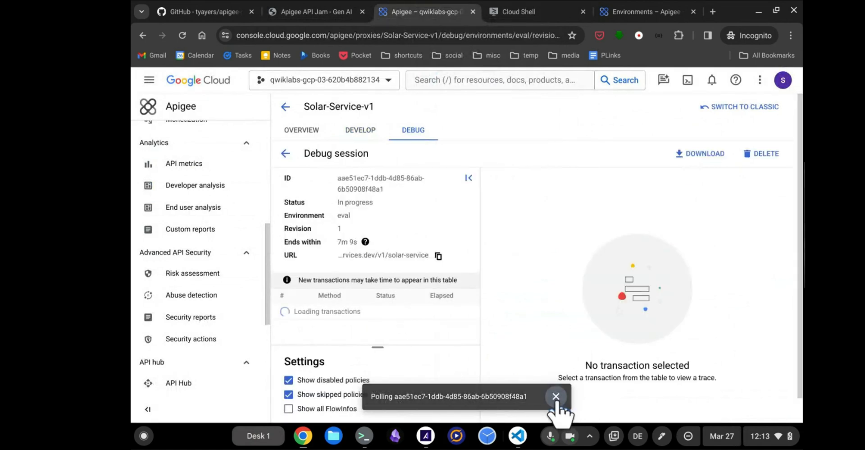
pyautogui.click(369, 314)
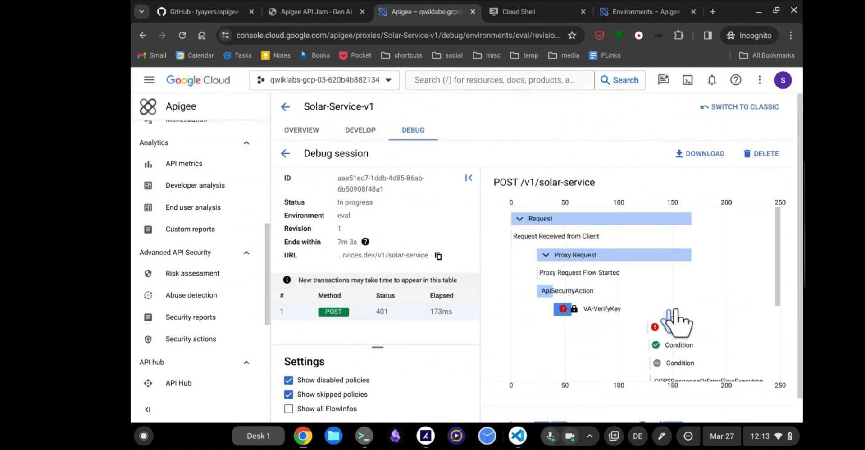
pyautogui.scroll(-3, 698, 315)
pyautogui.scroll(3, 698, 313)
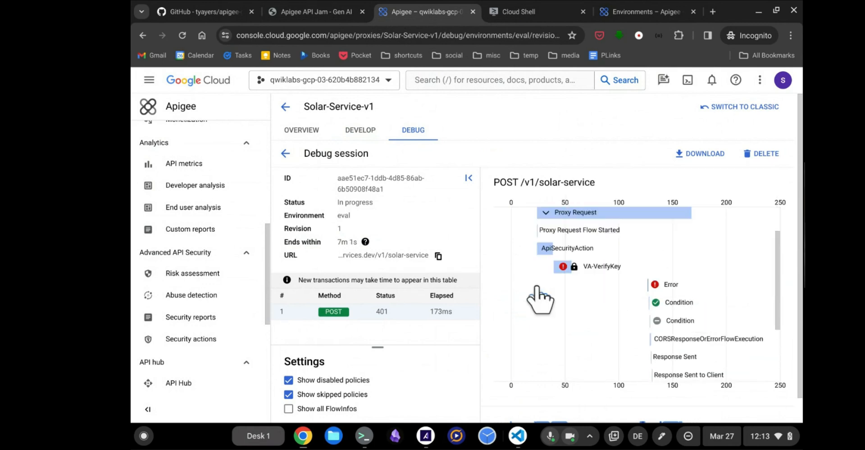
# Step through the trace from Proxy Request to VA-VerifyKey and its unresolved-API-key Error.
pyautogui.moveTo(612, 270)
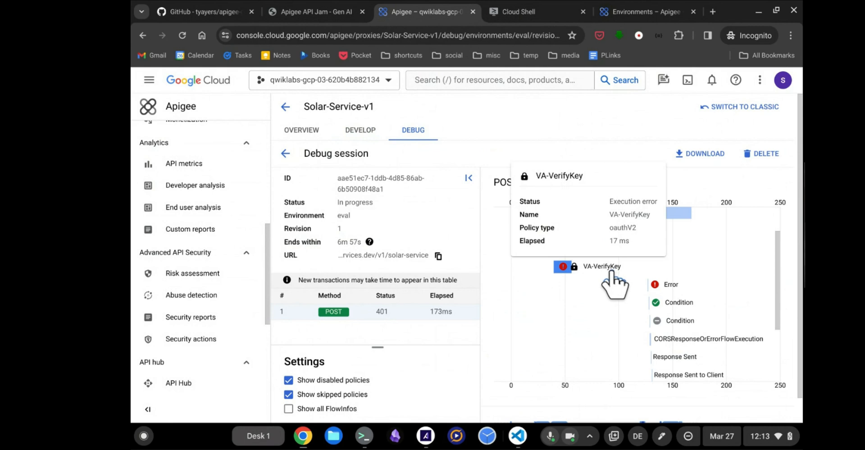
pyautogui.scroll(2, 538, 305)
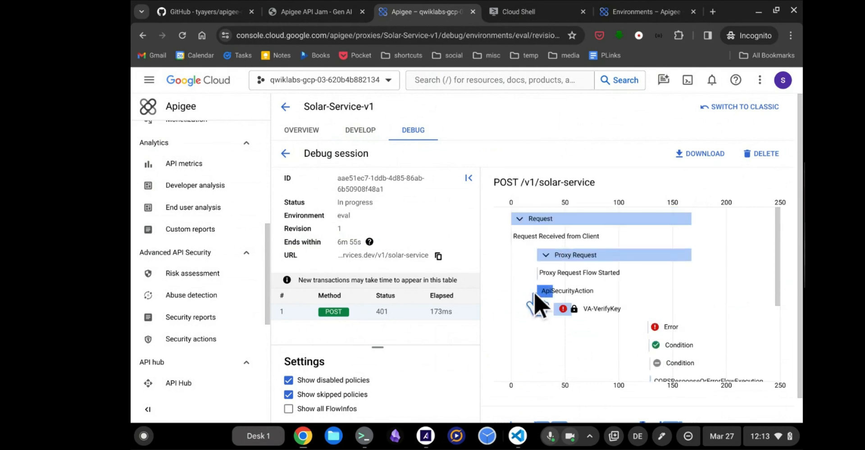
pyautogui.scroll(-1, 570, 392)
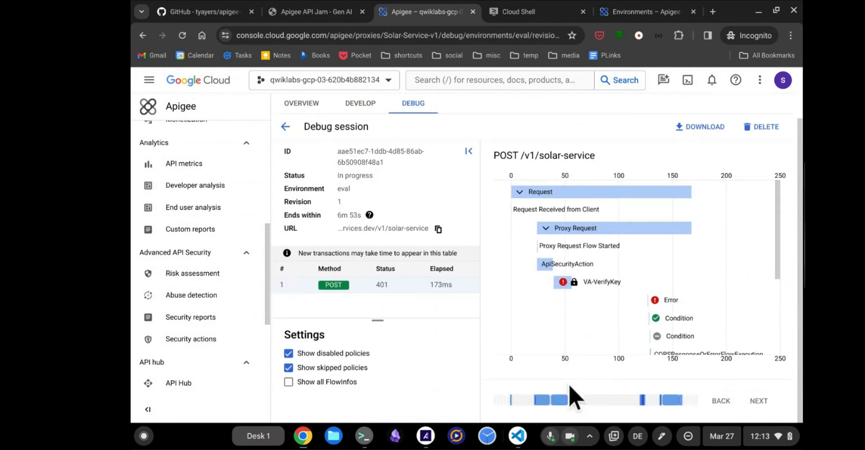
pyautogui.click(559, 227)
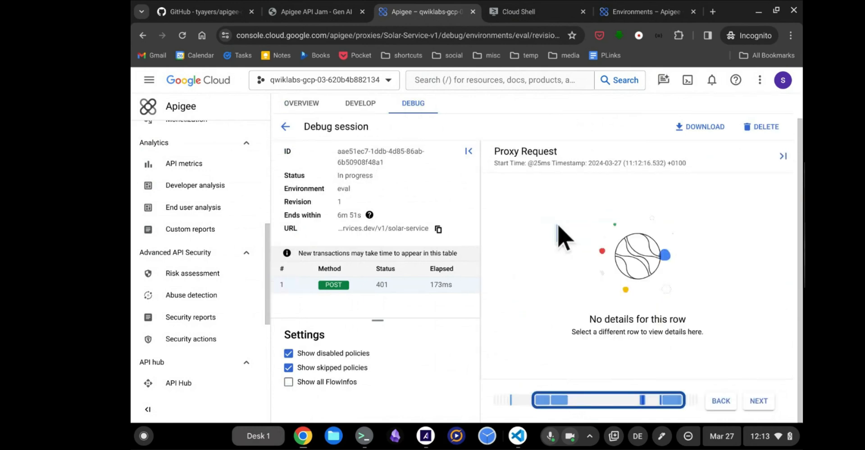
pyautogui.click(759, 401)
pyautogui.click(758, 401)
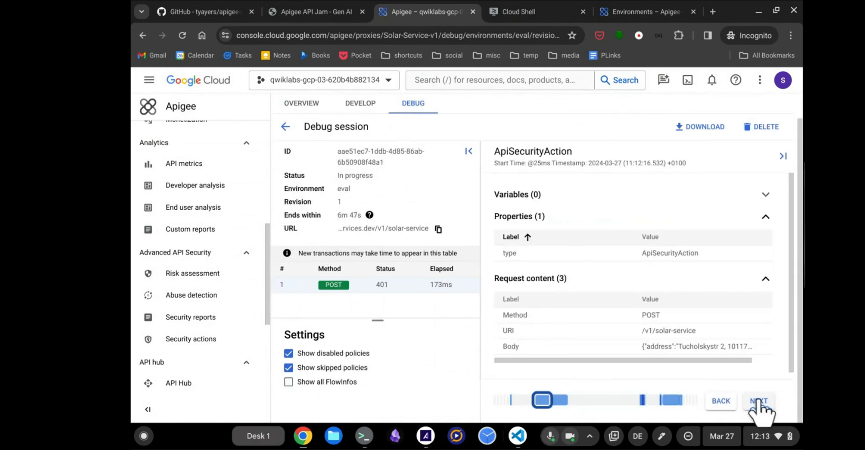
pyautogui.click(759, 400)
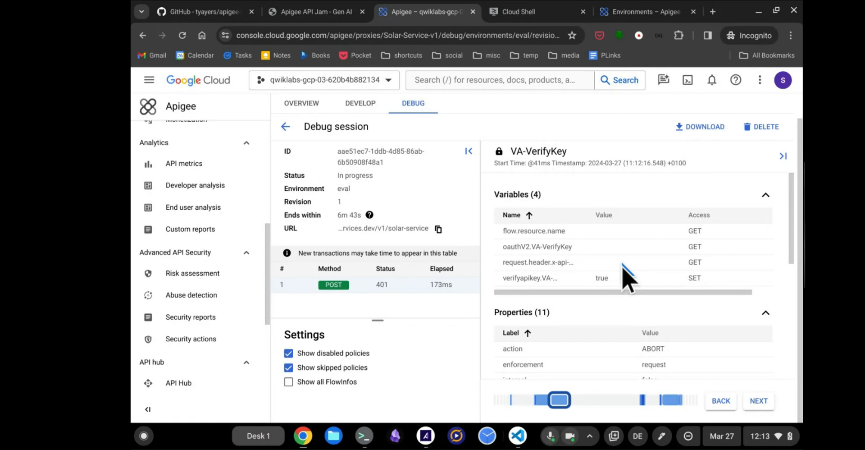
pyautogui.scroll(-5, 667, 363)
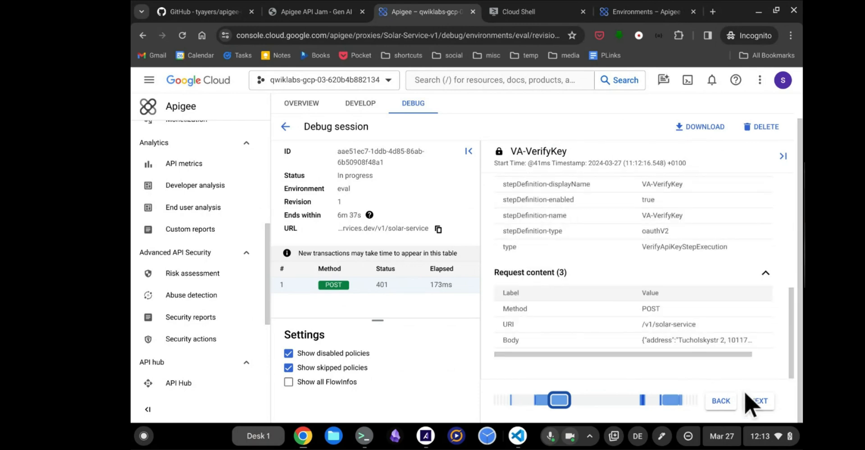
pyautogui.click(757, 400)
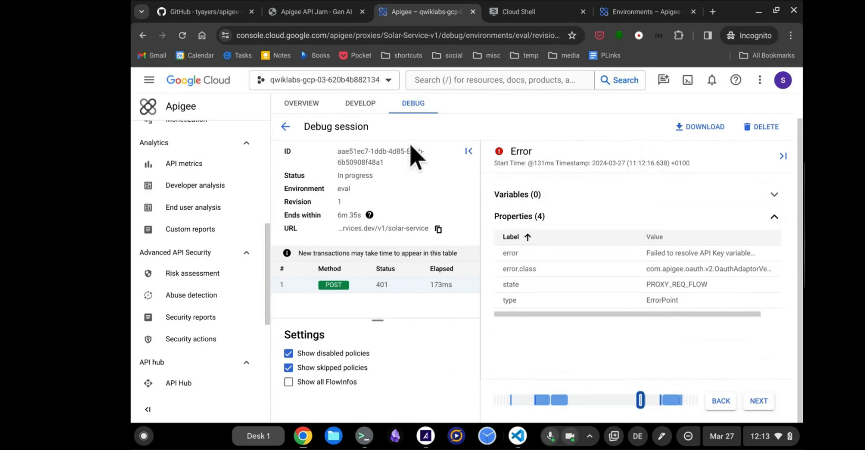
pyautogui.click(342, 11)
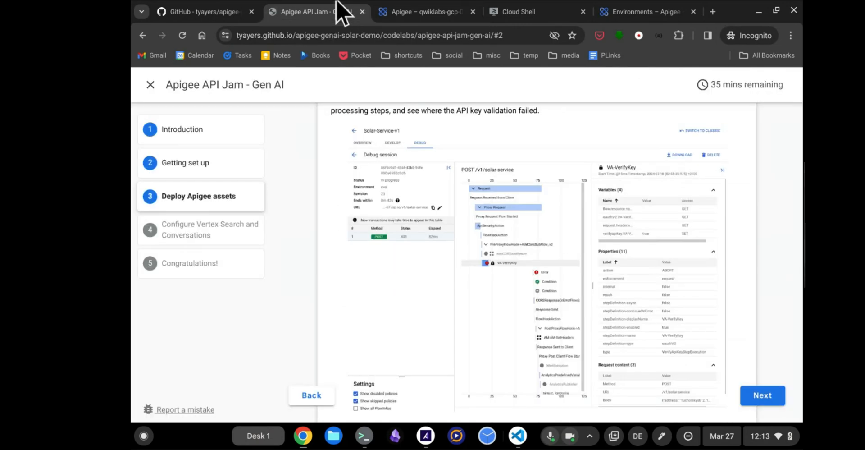
# Scroll to the API Product step and select the apigeecli products create command for Solar-API-v1.
pyautogui.scroll(-4, 569, 273)
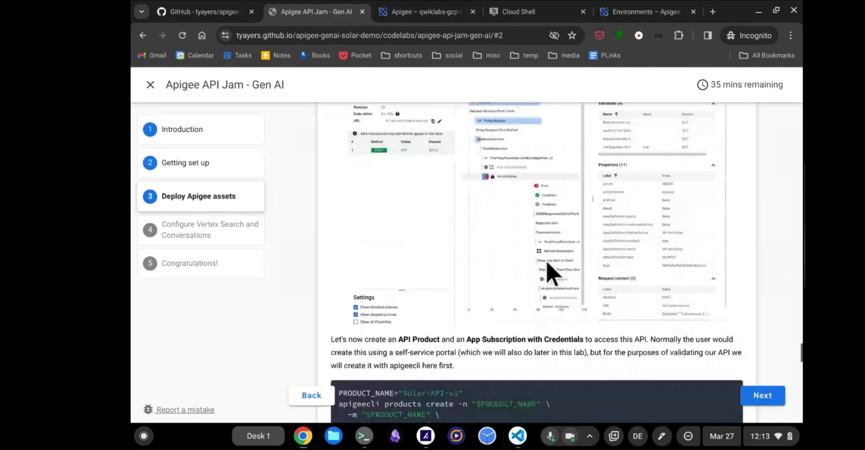
pyautogui.scroll(-3, 550, 273)
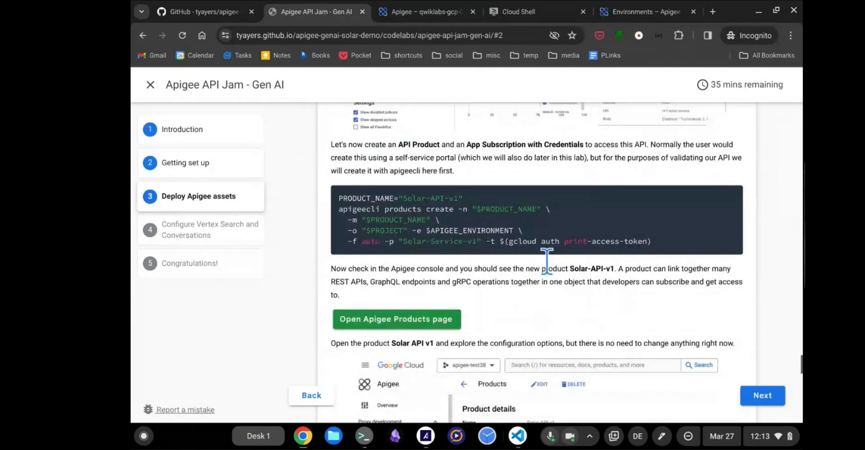
pyautogui.scroll(-1, 401, 142)
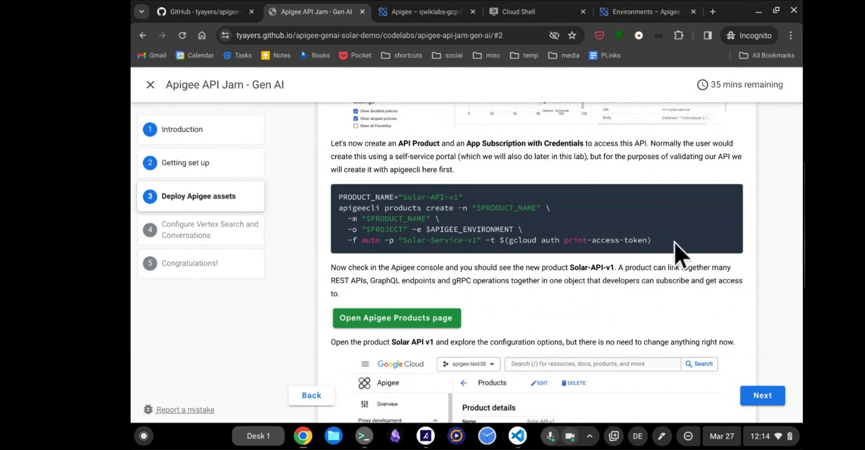
pyautogui.moveTo(653, 240); pyautogui.dragTo(284, 193)
pyautogui.hotkey('ctrl', 'c')
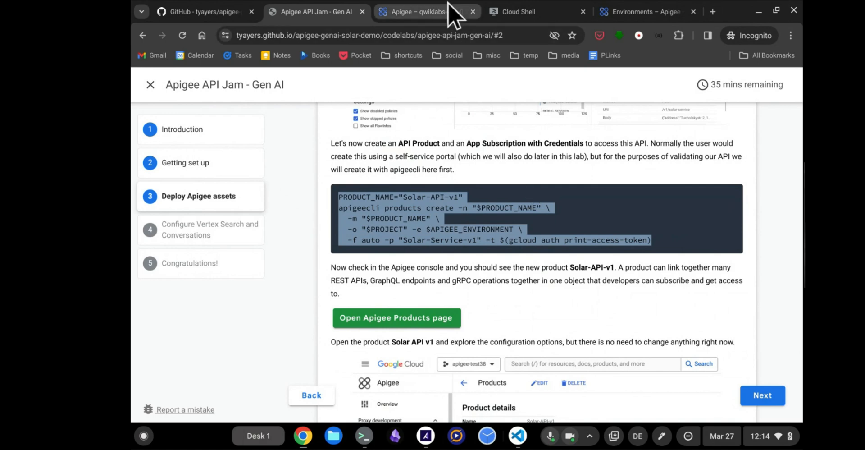
# Run the pasted command creating Solar-API-v1, auto-approved on eval for Solar-Service-v1, and review its JSON output.
pyautogui.click(543, 12)
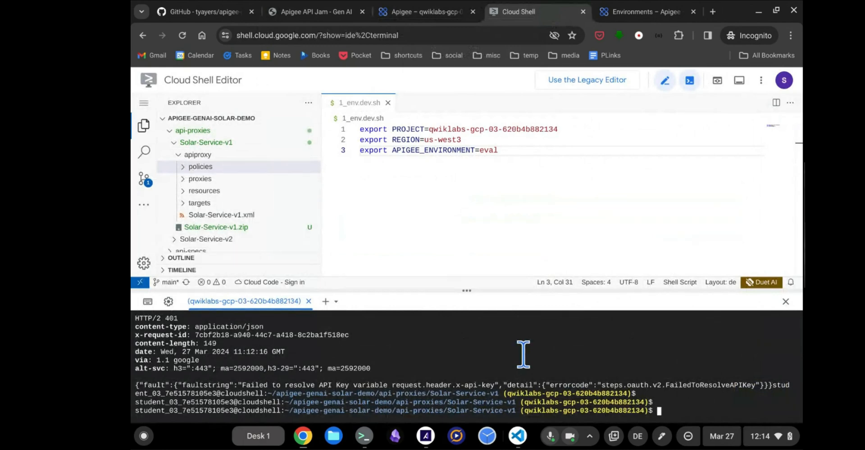
pyautogui.hotkey('ctrl', 'v')
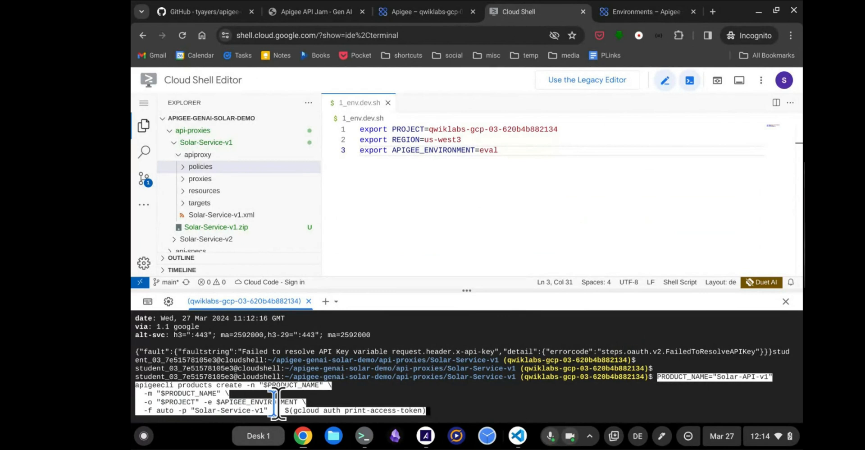
pyautogui.press('Return')
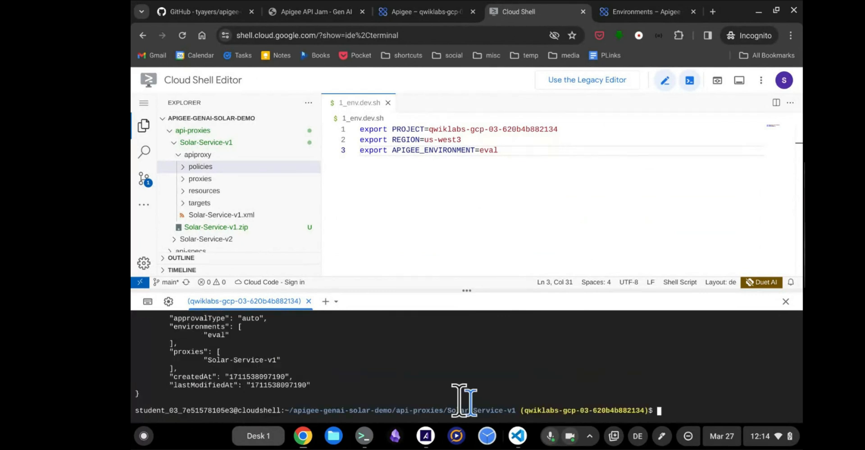
pyautogui.scroll(2, 311, 365)
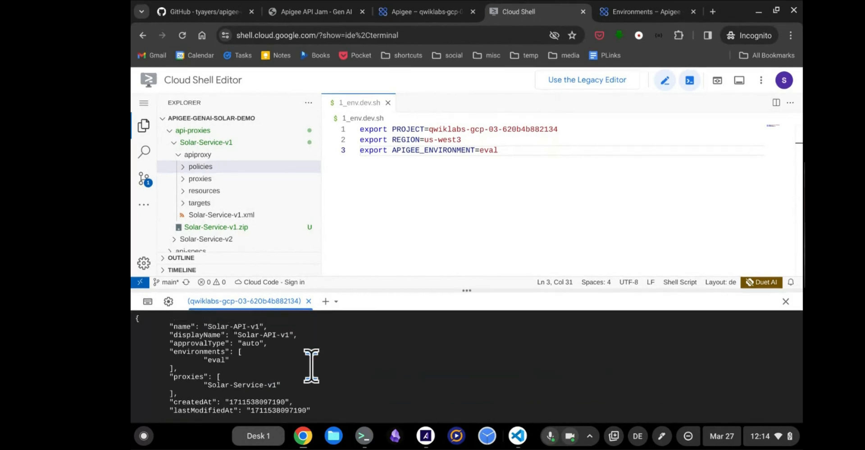
pyautogui.scroll(2, 311, 365)
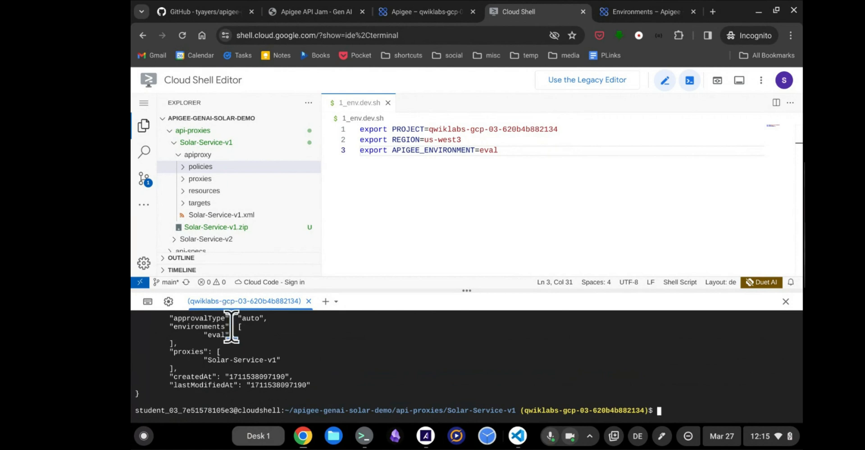
pyautogui.click(439, 9)
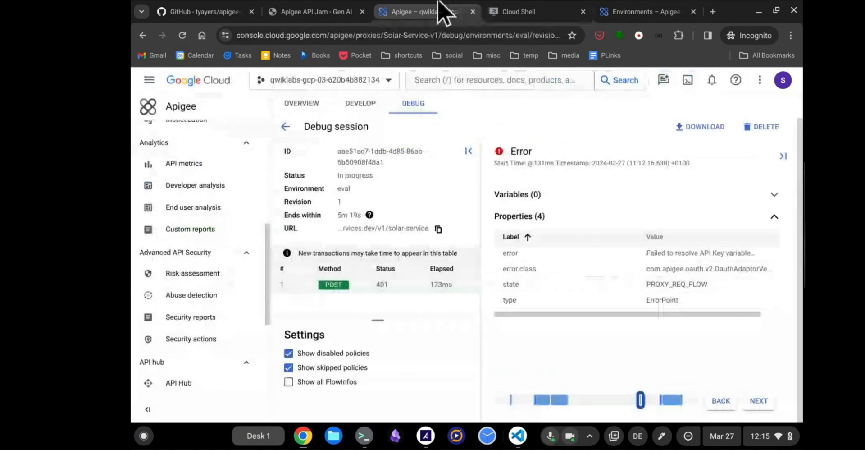
# Use the codelab's 'Open Apigee Products page' link to load the products list in a new tab.
pyautogui.click(320, 9)
pyautogui.scroll(-3, 475, 278)
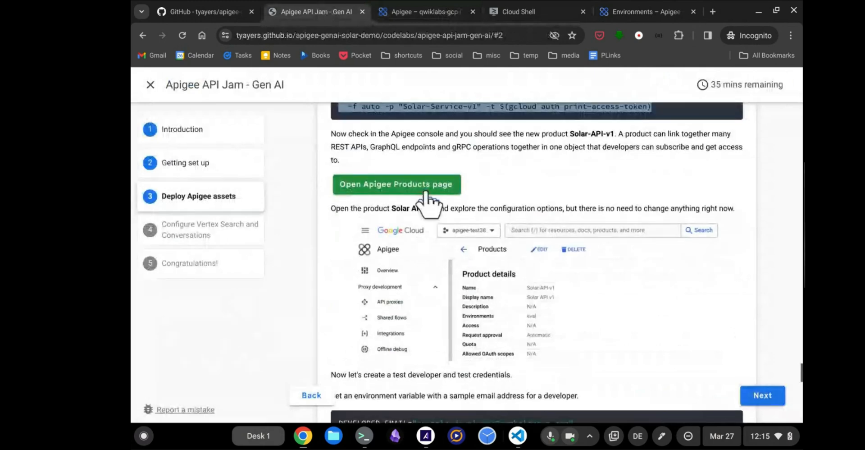
pyautogui.click(420, 187)
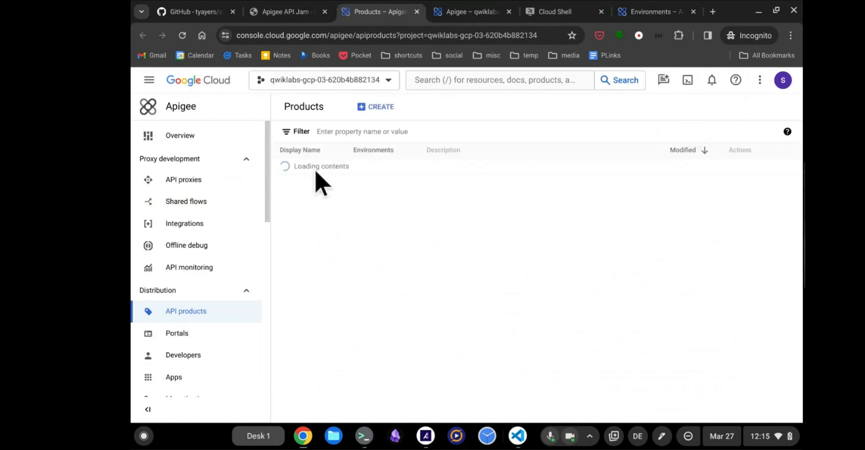
# Inspect the Solar-API-v1 product's details and configuration, then go back to the Products list and codelab.
pyautogui.click(302, 167)
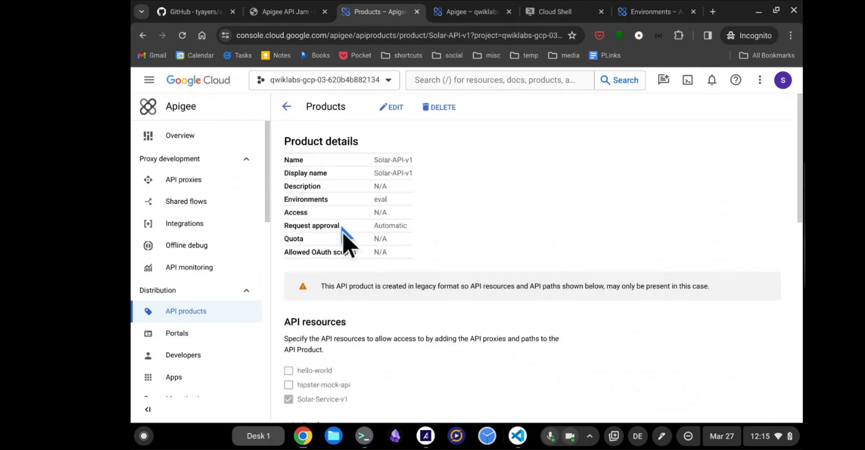
pyautogui.scroll(-5, 353, 353)
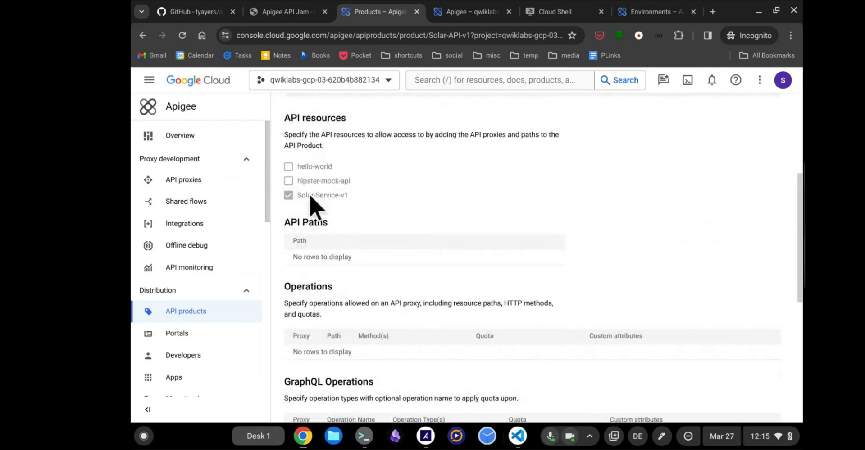
pyautogui.scroll(-2, 361, 207)
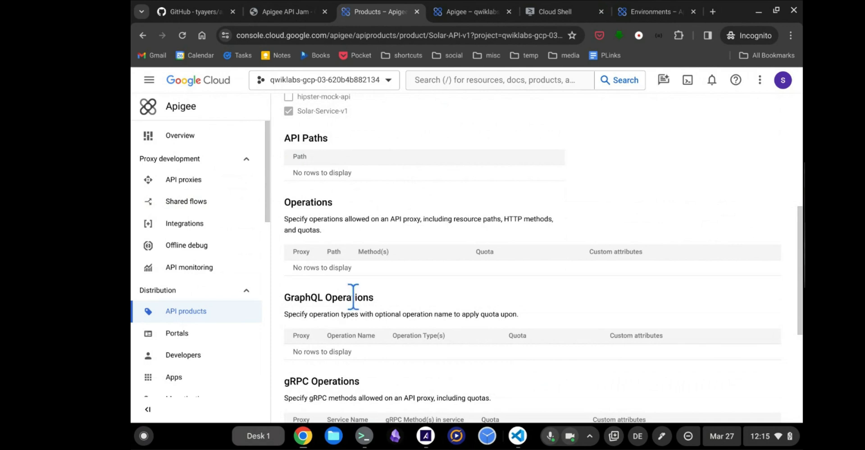
pyautogui.scroll(4, 354, 296)
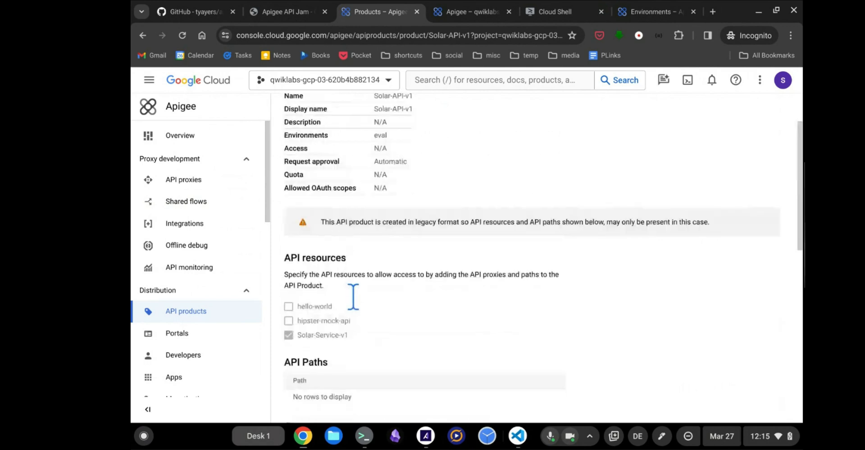
pyautogui.scroll(-1, 353, 296)
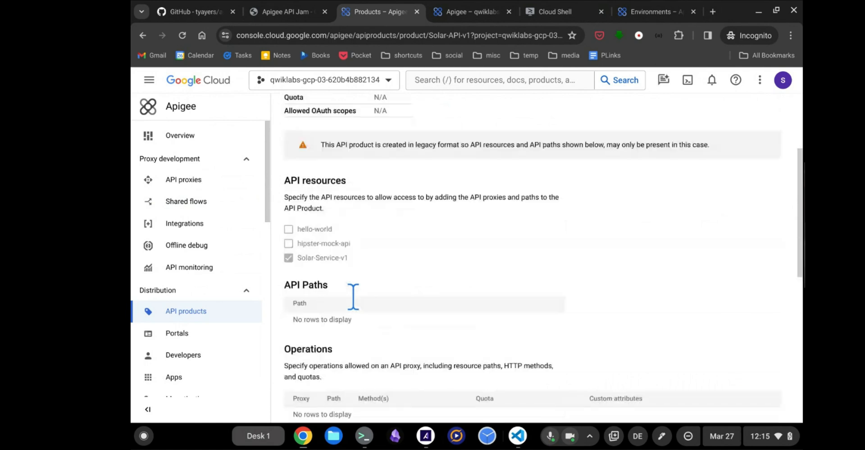
pyautogui.scroll(-2, 353, 296)
pyautogui.scroll(5, 353, 296)
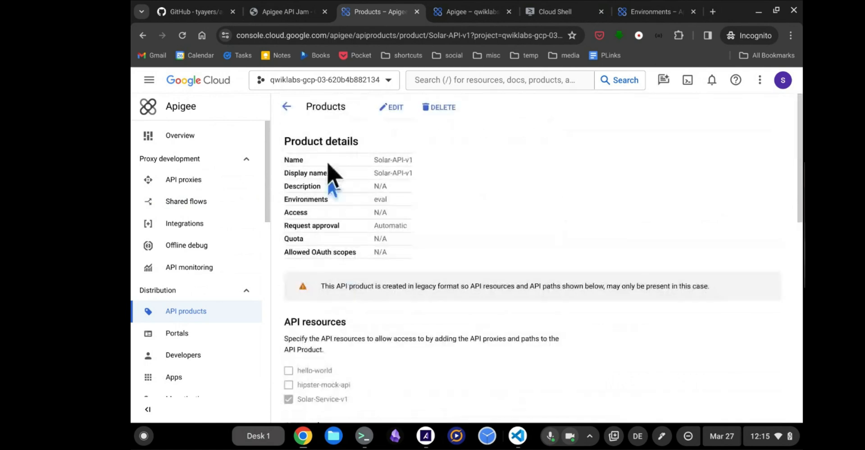
pyautogui.click(286, 106)
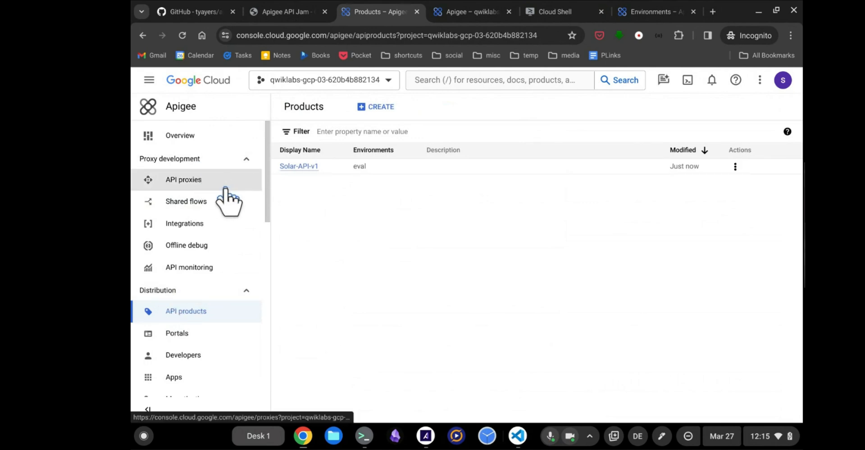
pyautogui.scroll(-3, 201, 207)
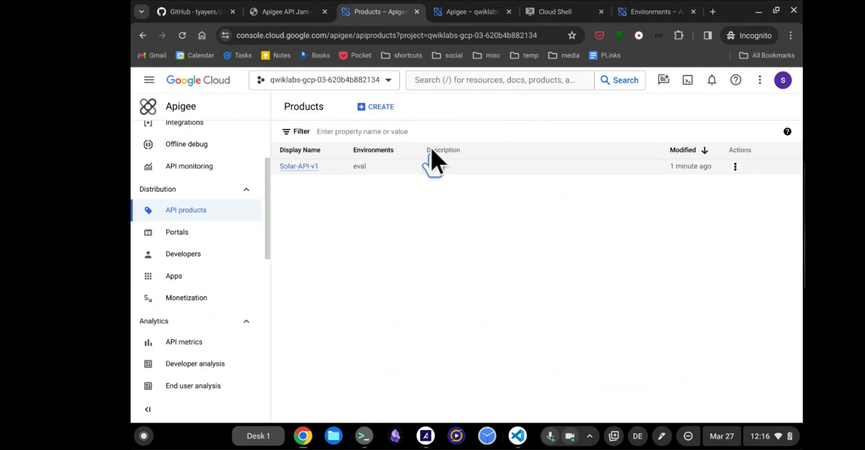
pyautogui.click(300, 12)
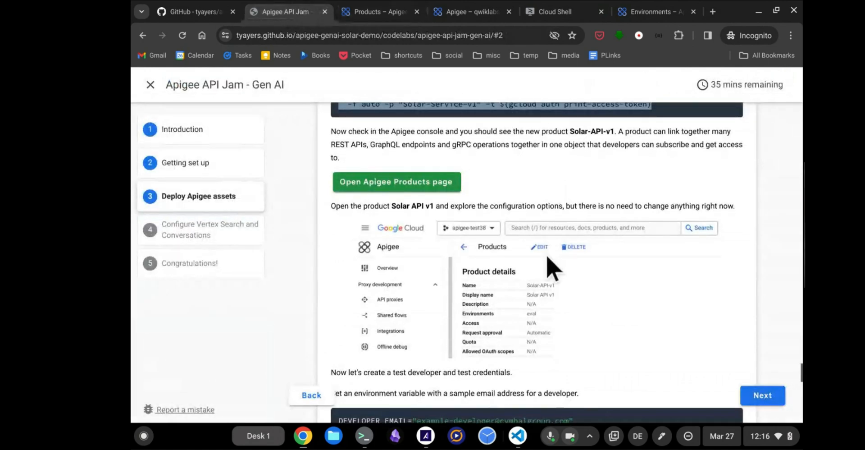
# Set the DEVELOPER_EMAIL variable in Cloud Shell to the codelab's test developer e-mail address.
pyautogui.scroll(-4, 550, 264)
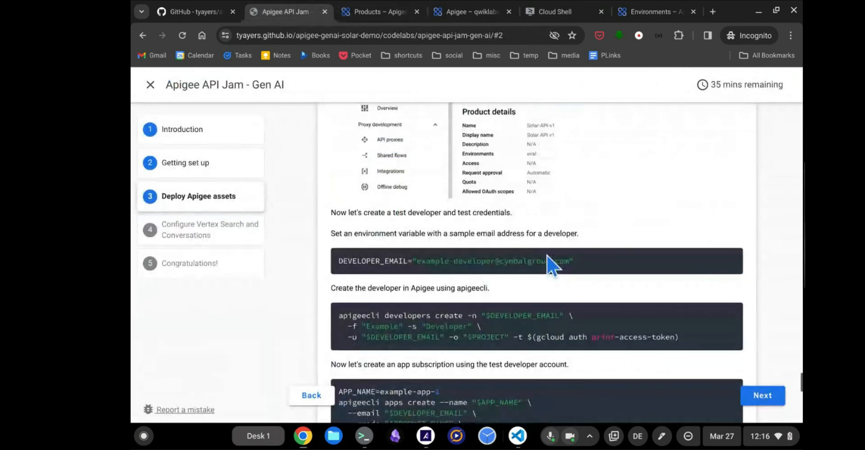
pyautogui.scroll(2, 547, 255)
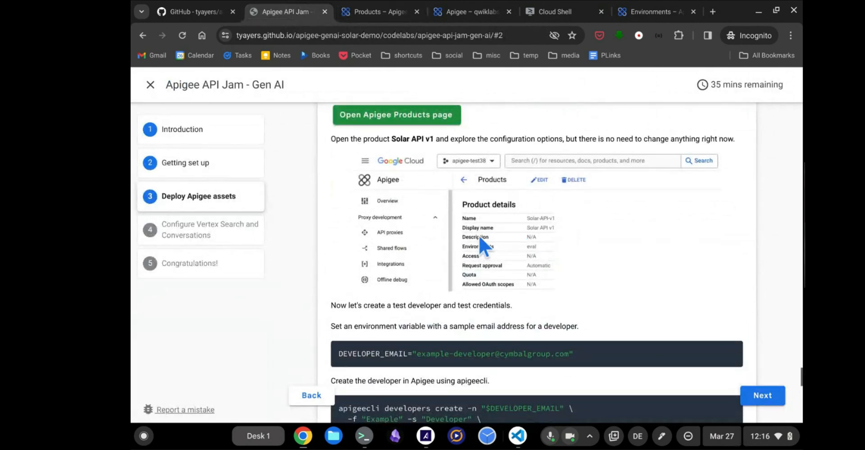
pyautogui.scroll(-4, 480, 237)
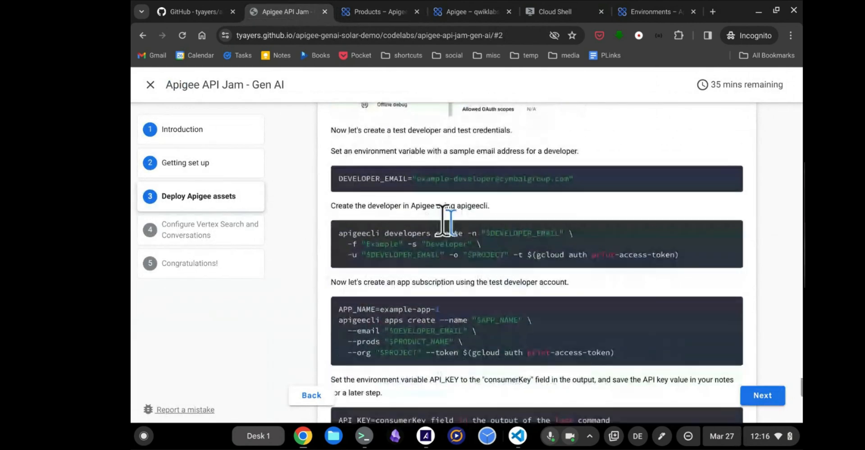
pyautogui.moveTo(340, 178)
pyautogui.mouseDown()
pyautogui.moveTo(617, 165)
pyautogui.moveTo(581, 178)
pyautogui.moveTo(338, 153)
pyautogui.moveTo(338, 178)
pyautogui.mouseUp()
pyautogui.hotkey('ctrl', 'c')
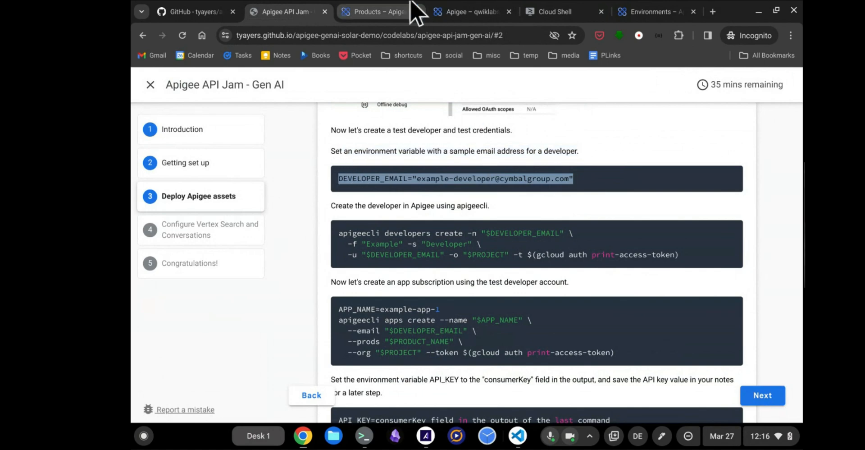
pyautogui.click(538, 8)
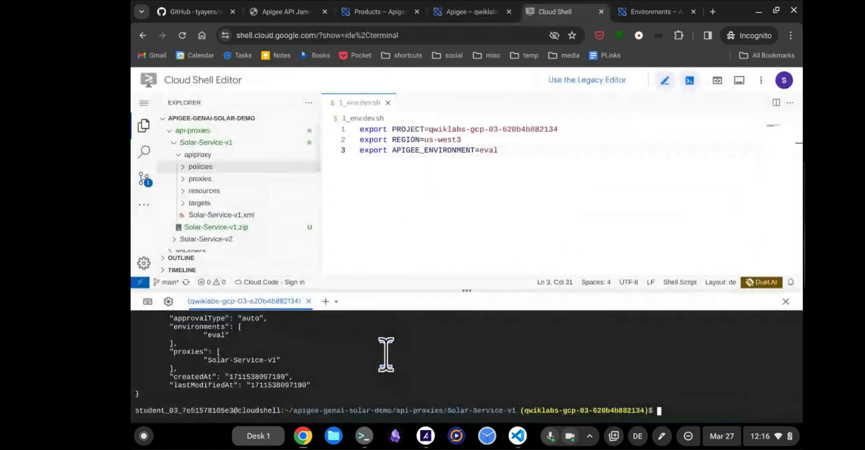
pyautogui.hotkey('ctrl', 'v')
pyautogui.press('Return')
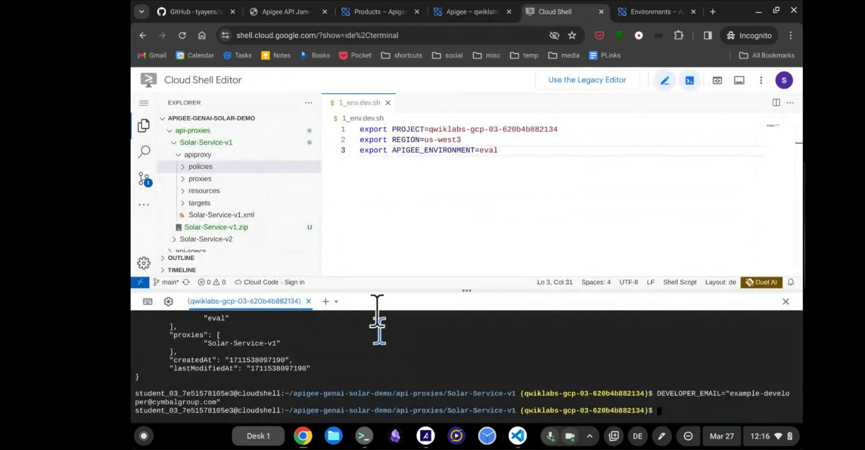
# Run the codelab's apigeecli developers create command and confirm the developer's active status in the output.
pyautogui.click(476, 11)
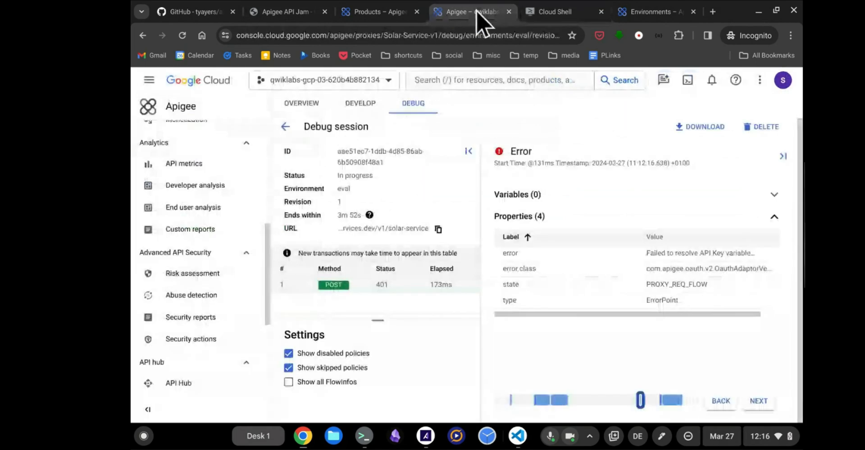
pyautogui.click(380, 11)
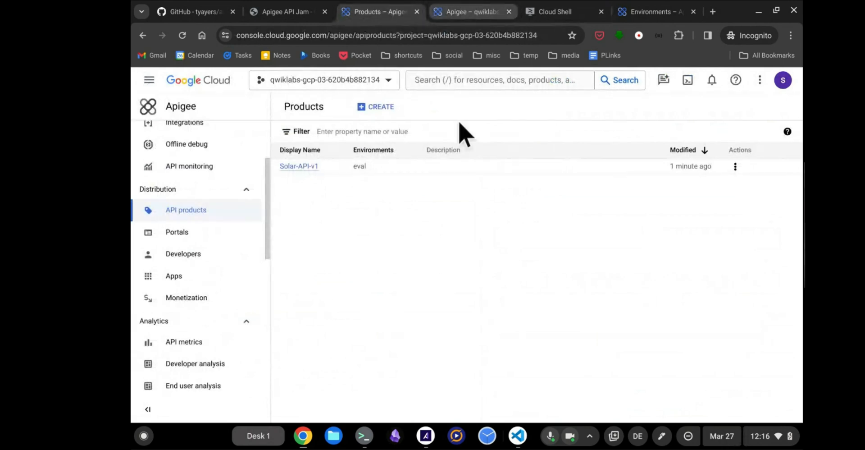
pyautogui.click(284, 12)
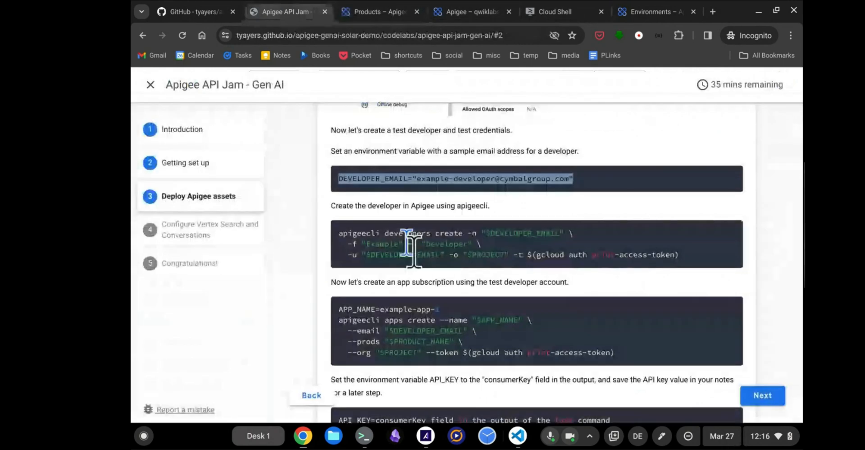
pyautogui.moveTo(682, 255); pyautogui.dragTo(336, 227)
pyautogui.hotkey('ctrl', 'c')
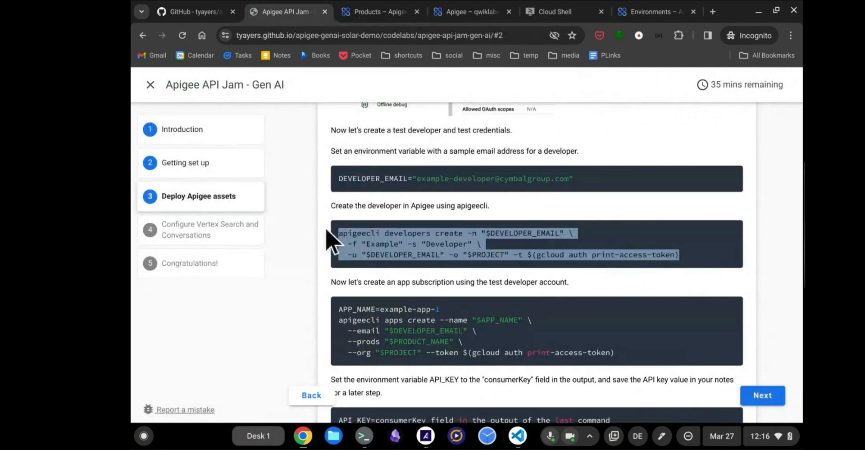
pyautogui.click(538, 14)
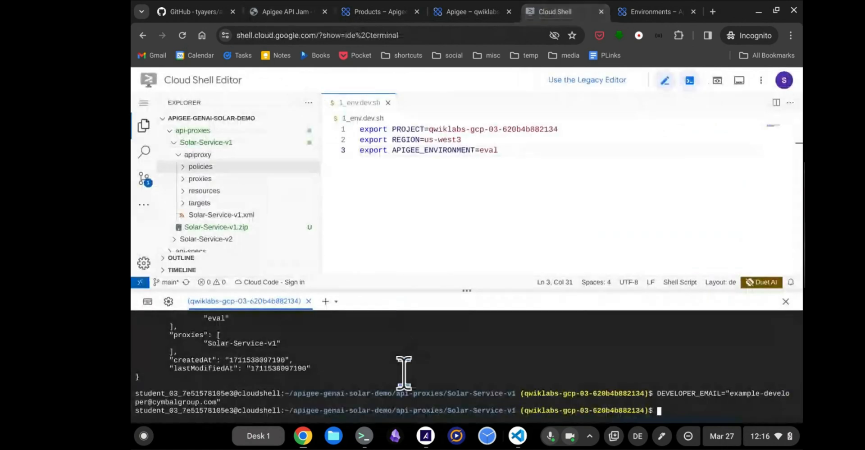
pyautogui.hotkey('ctrl', 'v')
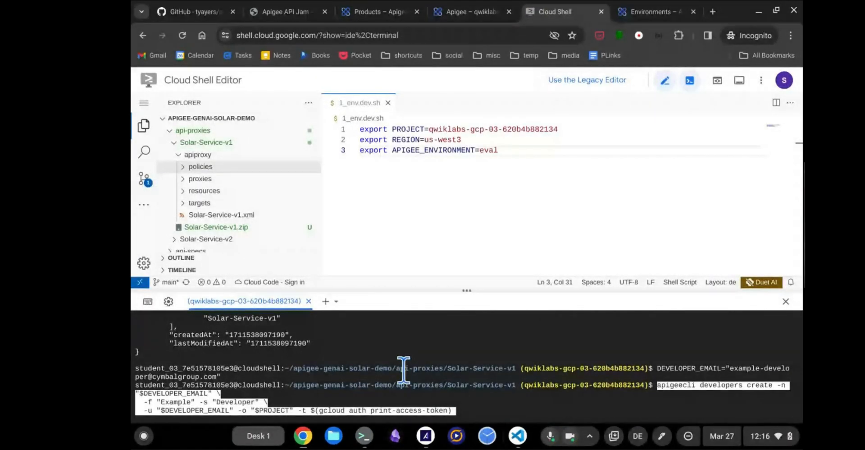
pyautogui.press('Return')
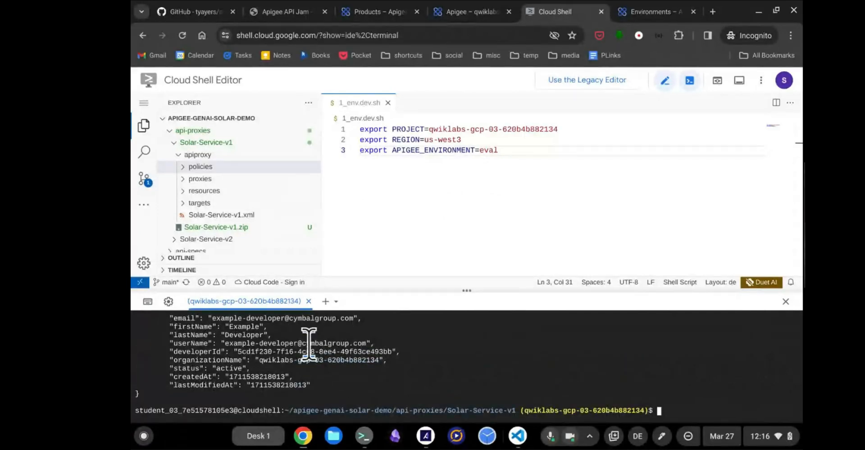
pyautogui.scroll(1, 308, 343)
pyautogui.scroll(1, 308, 344)
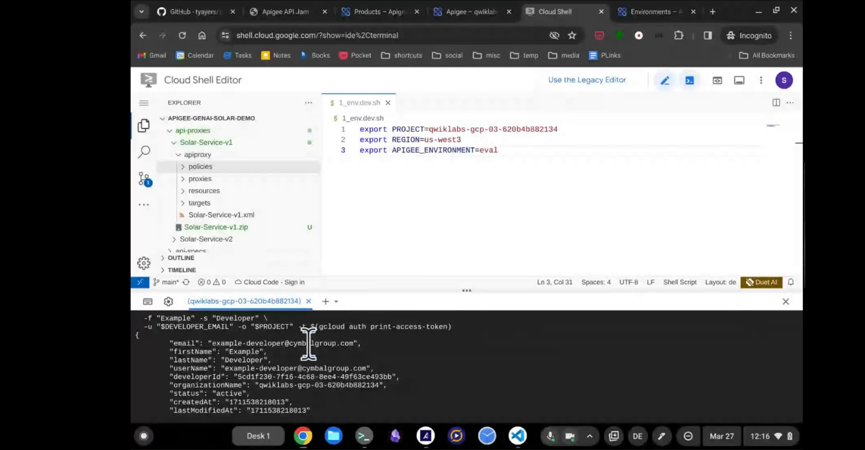
pyautogui.scroll(-2, 309, 343)
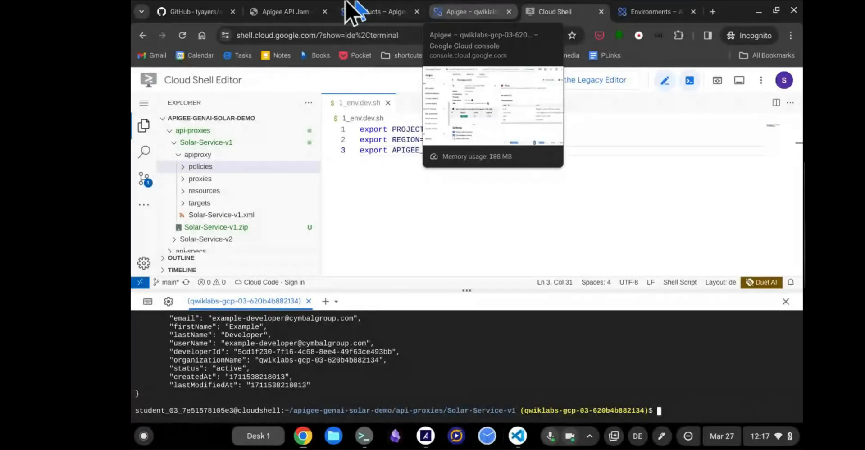
# Run the apigeecli apps create command for example-app-1 on Solar-API-v1 and scroll up to its consumer key.
pyautogui.click(288, 12)
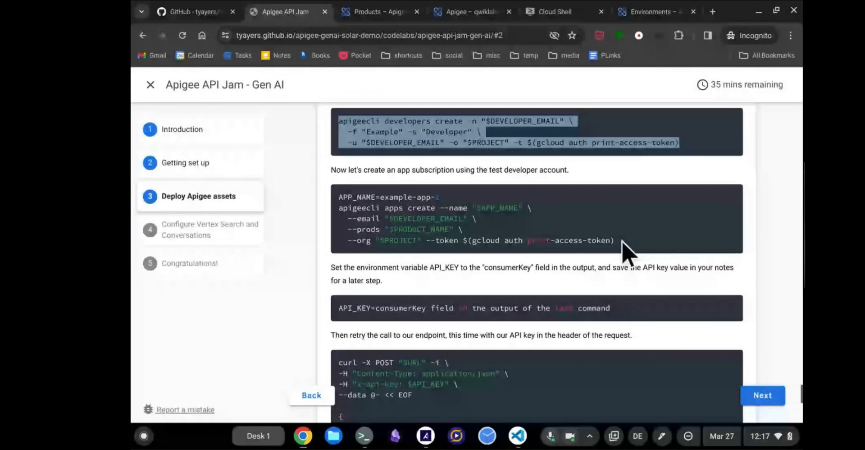
pyautogui.moveTo(626, 242); pyautogui.dragTo(329, 198)
pyautogui.hotkey('ctrl', 'c')
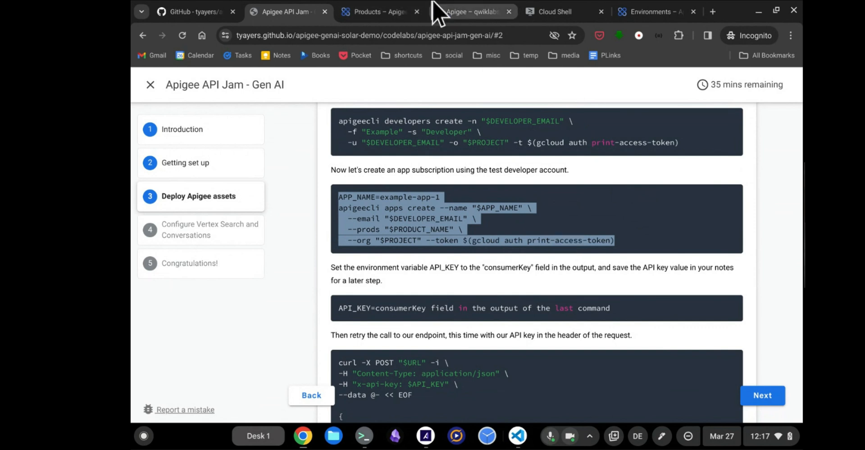
pyautogui.click(553, 9)
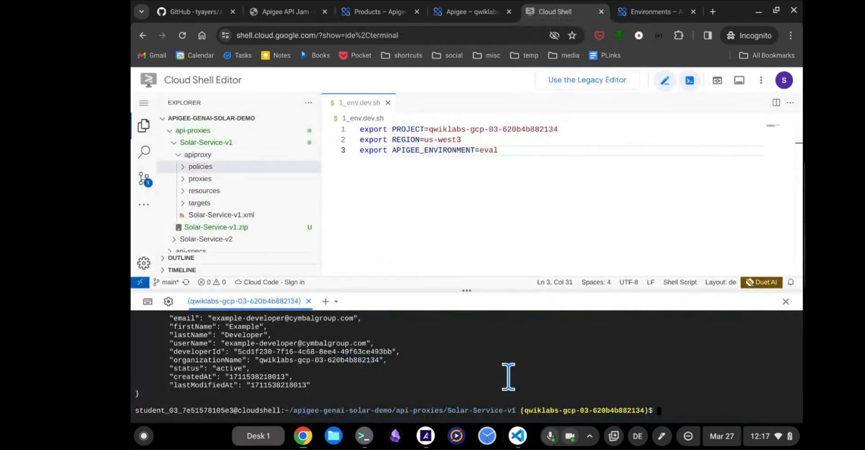
pyautogui.hotkey('ctrl', 'v')
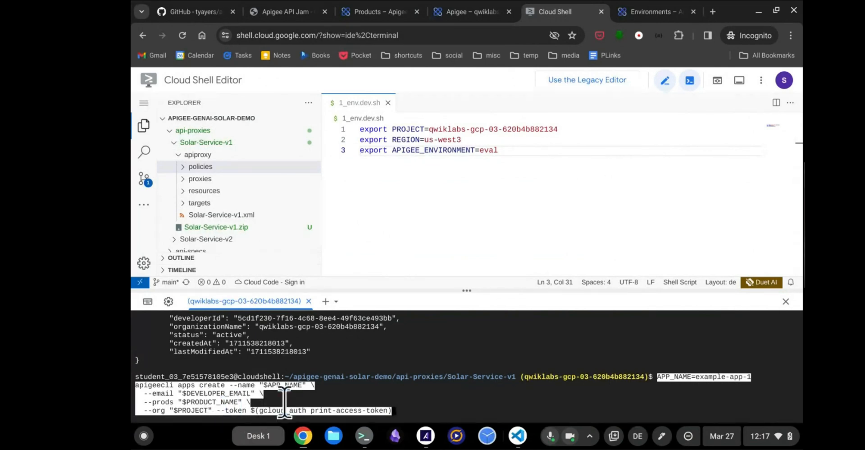
pyautogui.press('Return')
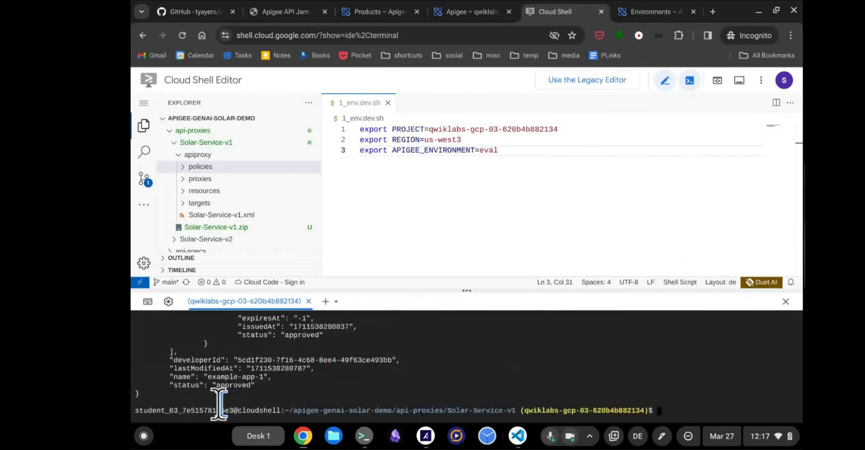
pyautogui.scroll(3, 215, 365)
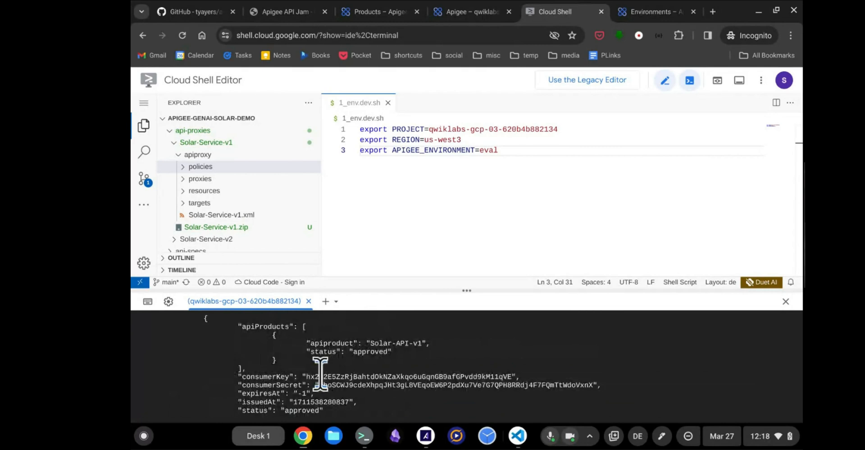
pyautogui.scroll(1, 321, 373)
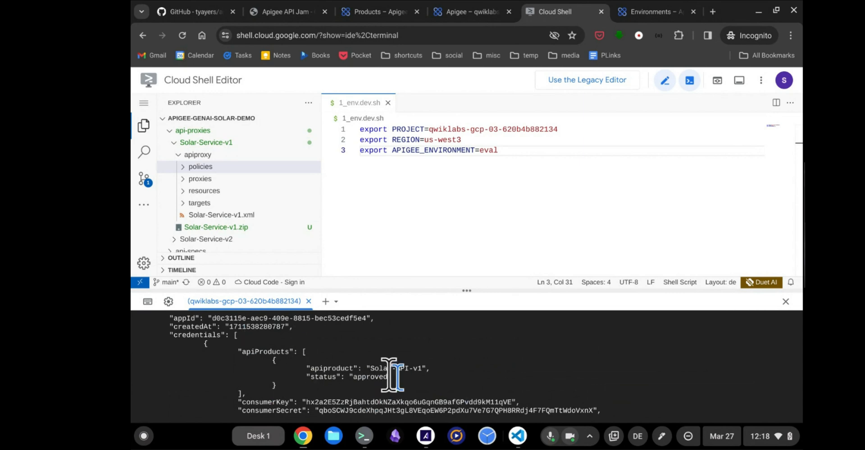
# Copy example-app-1's consumer key onto line 3 of the Text notes file.
pyautogui.doubleClick(415, 401)
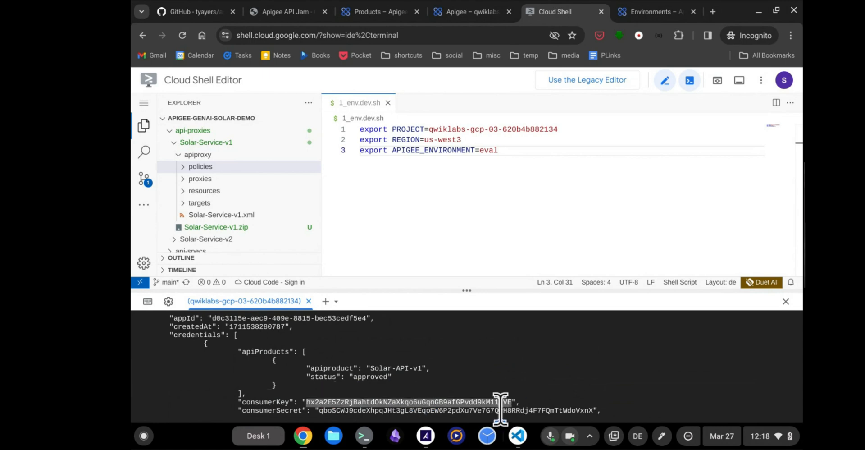
pyautogui.click(428, 435)
pyautogui.hotkey('ctrl', 'v')
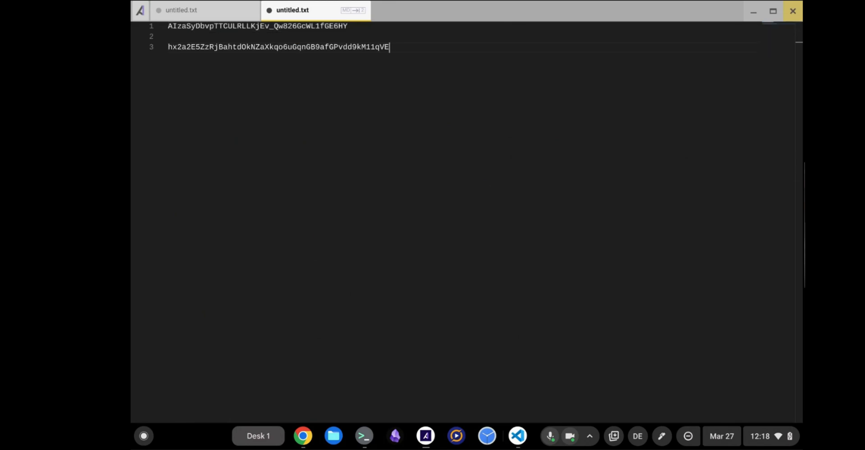
pyautogui.click(758, 11)
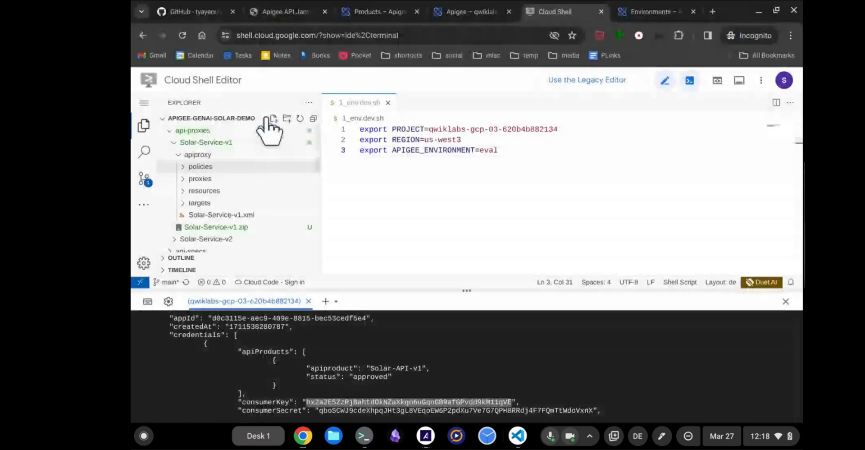
pyautogui.click(267, 6)
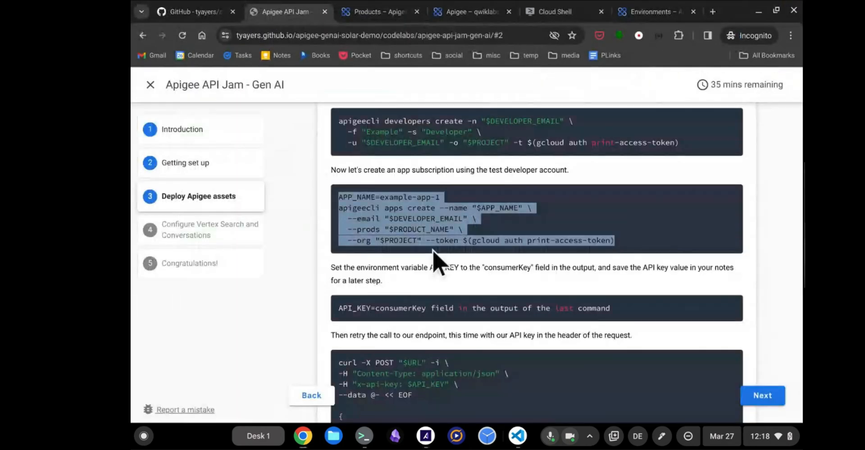
pyautogui.scroll(-3, 348, 315)
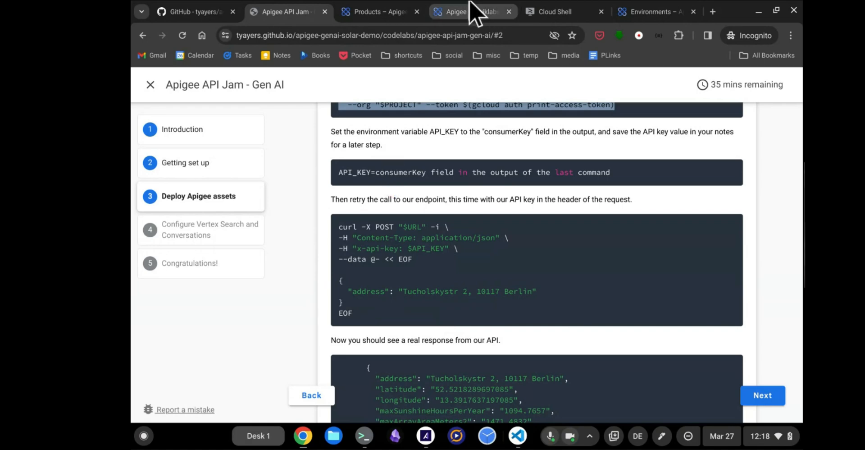
# Set API_KEY in the Cloud Shell terminal to the copied consumer key.
pyautogui.click(552, 12)
pyautogui.write('API')
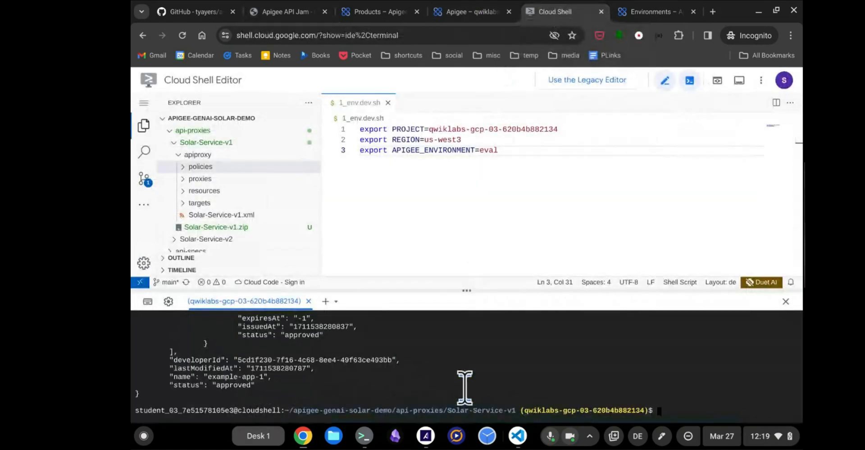
pyautogui.write('_KEY=')
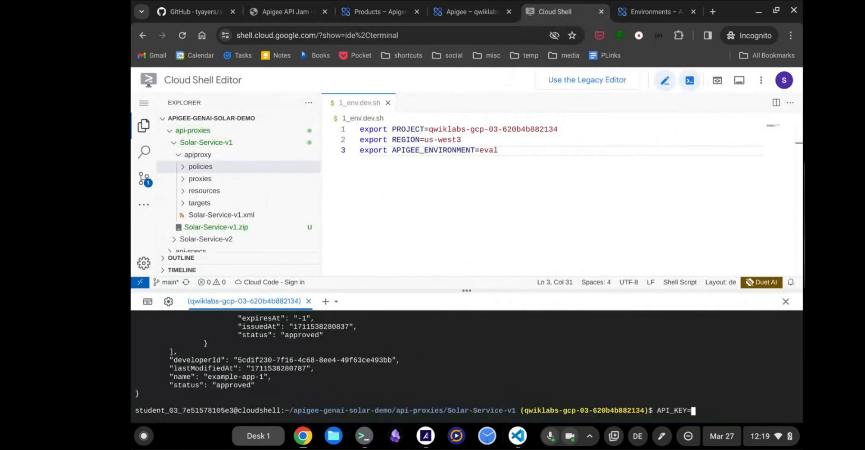
pyautogui.hotkey('ctrl', 'v')
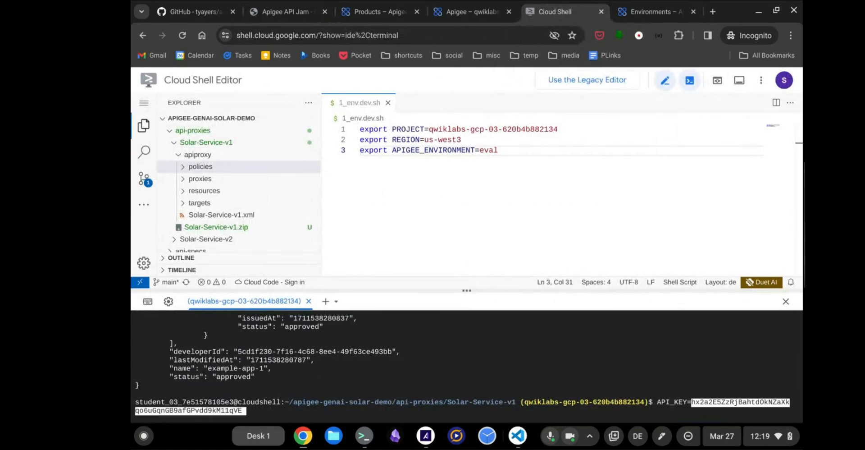
pyautogui.press('Return')
# Copy the codelab's curl request with the API key header and paste it into the terminal.
pyautogui.click(286, 10)
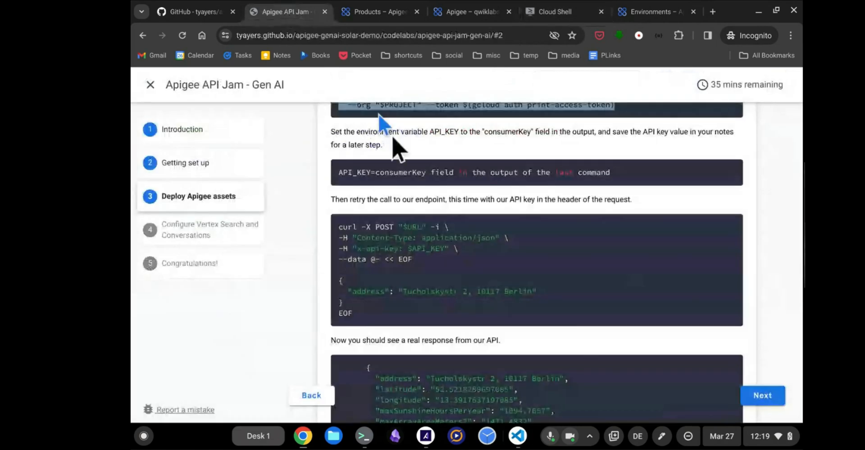
pyautogui.scroll(-1, 429, 196)
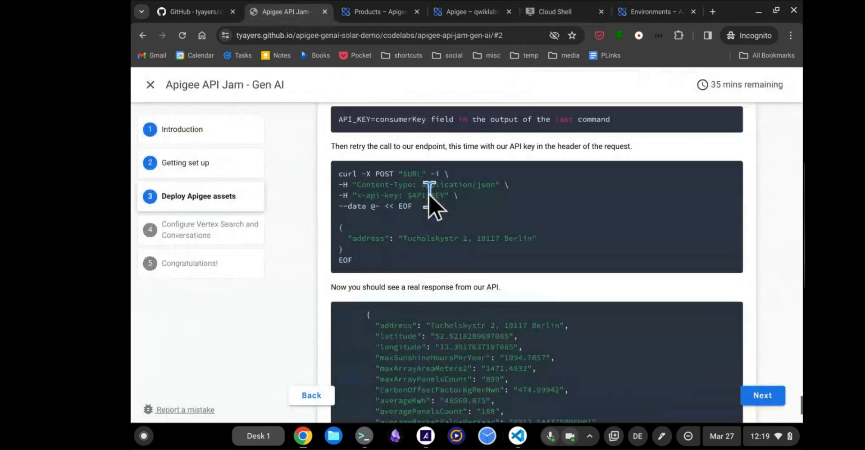
pyautogui.moveTo(354, 258); pyautogui.dragTo(329, 177)
pyautogui.hotkey('ctrl', 'c')
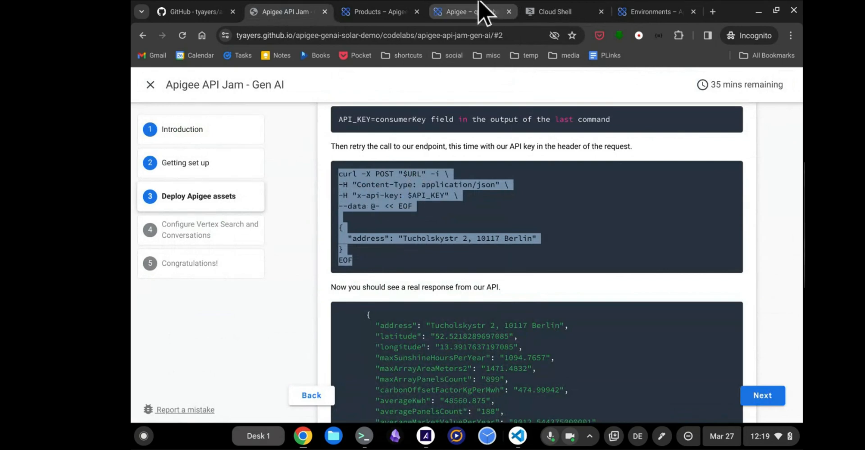
pyautogui.click(396, 12)
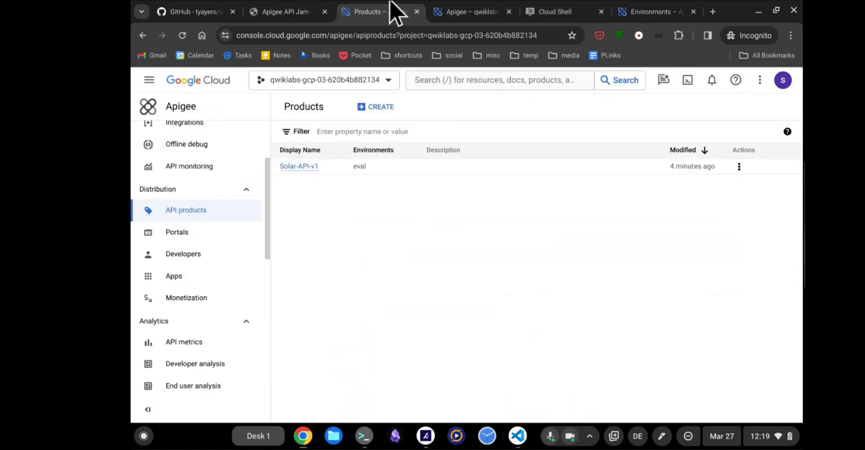
pyautogui.click(448, 11)
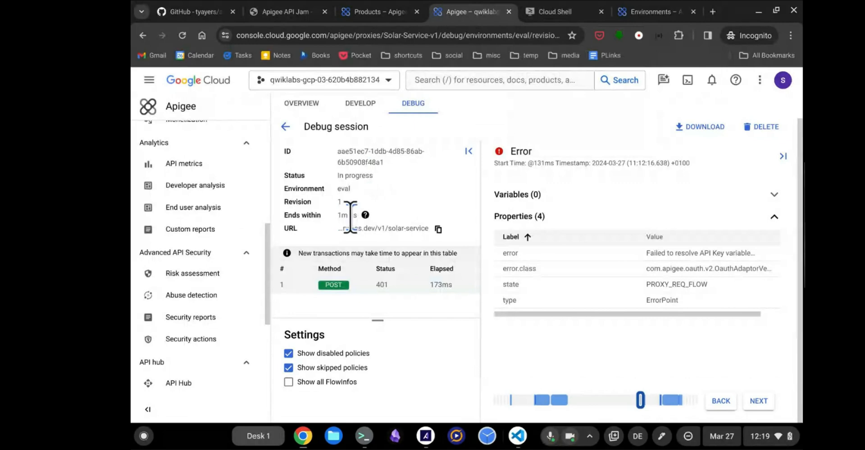
pyautogui.click(532, 9)
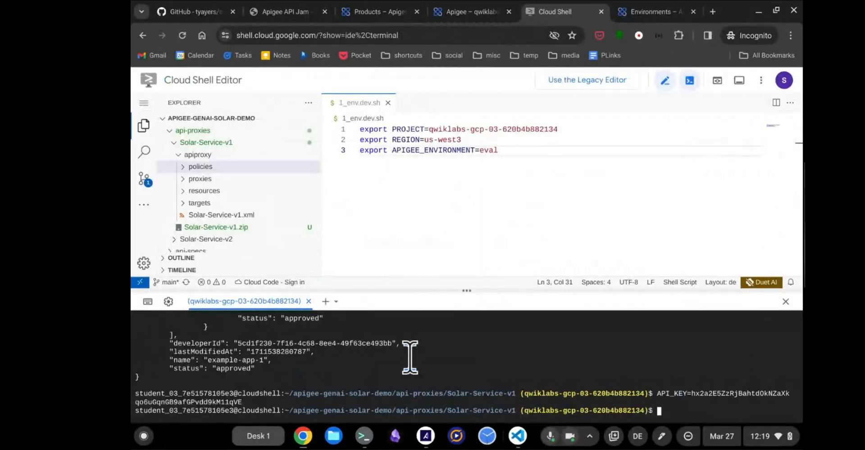
pyautogui.hotkey('ctrl', 'v')
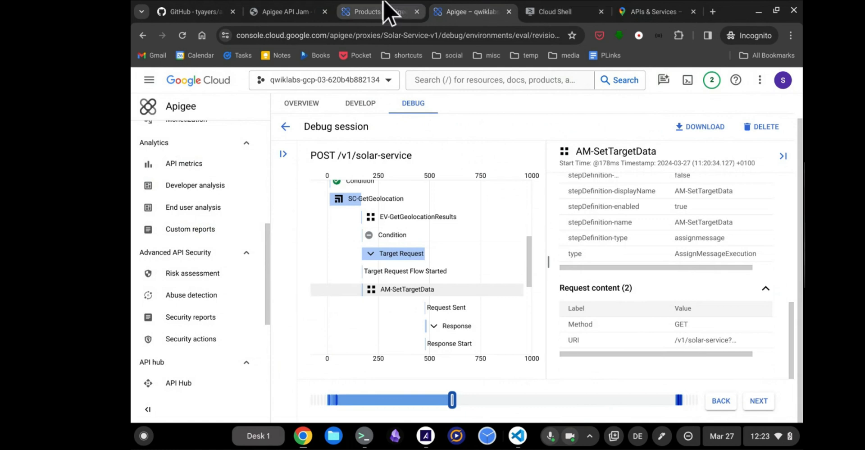
pyautogui.click(310, 11)
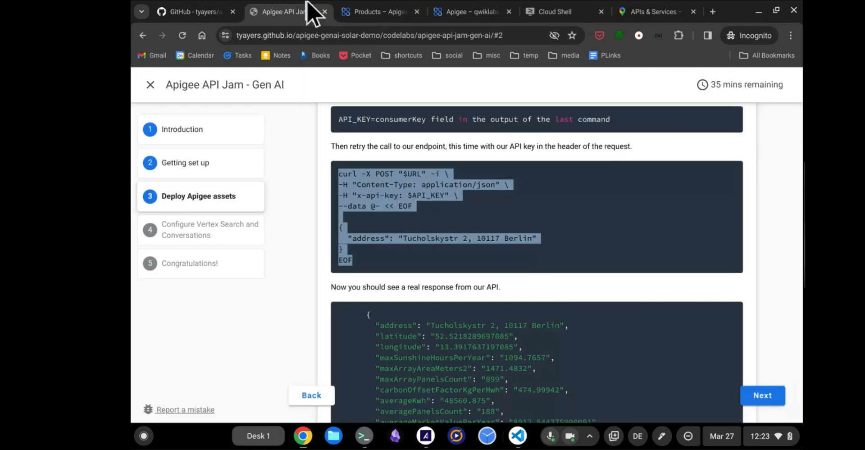
pyautogui.scroll(-3, 431, 190)
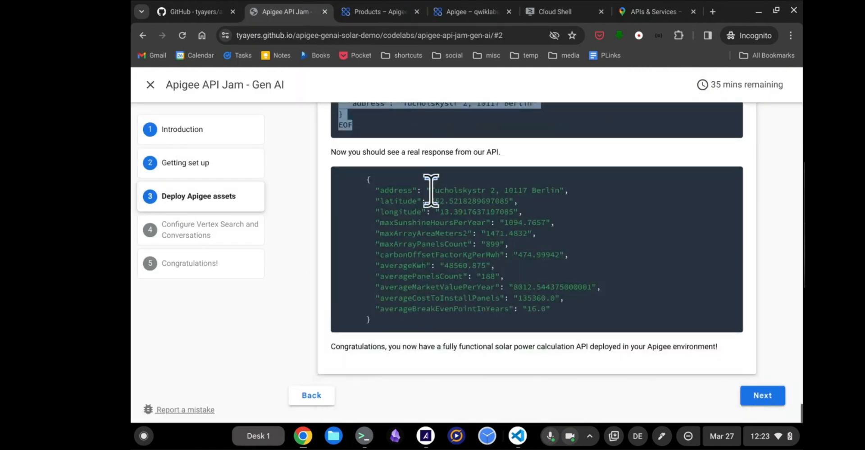
pyautogui.click(392, 200)
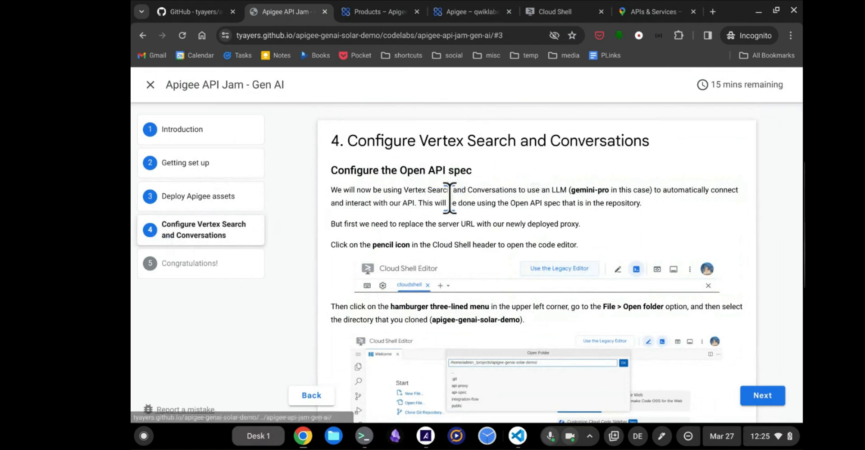
# Scroll through codelab step 4 to the instruction on replacing the servers url in api-specs/solar-api-v1.yaml.
pyautogui.scroll(-3, 538, 192)
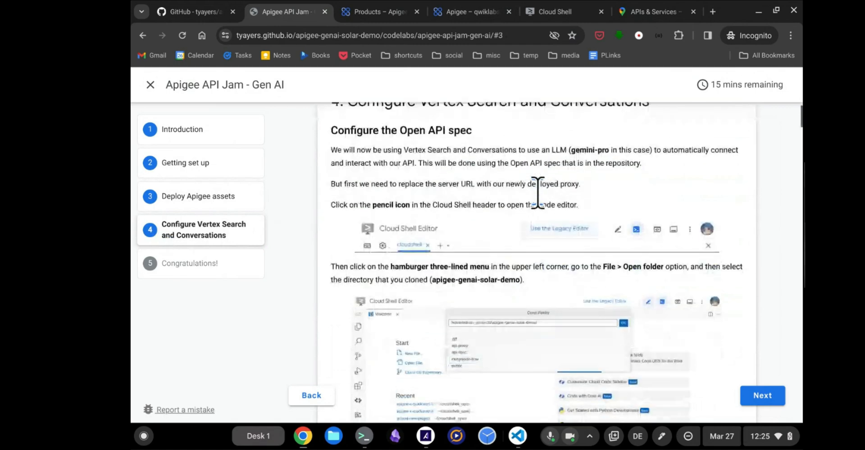
pyautogui.scroll(-5, 538, 193)
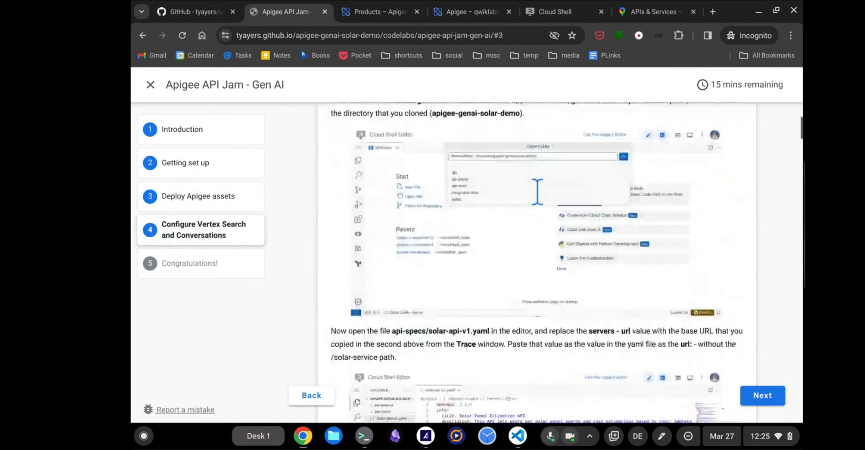
pyautogui.scroll(-1, 537, 192)
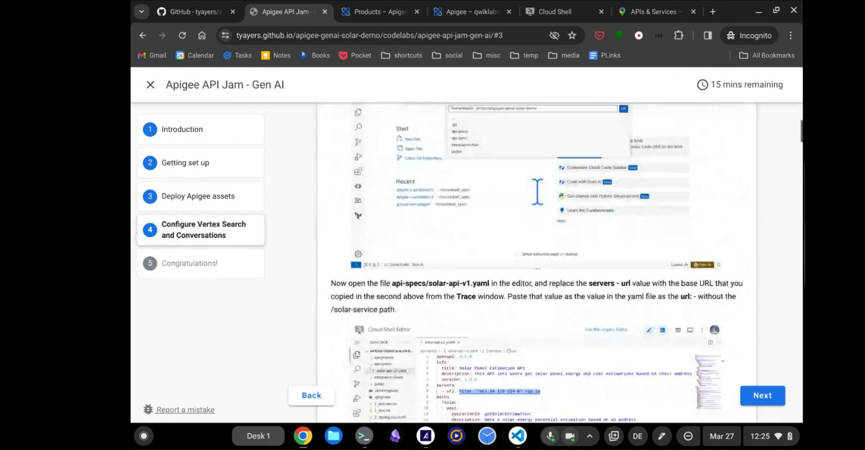
pyautogui.scroll(3, 537, 191)
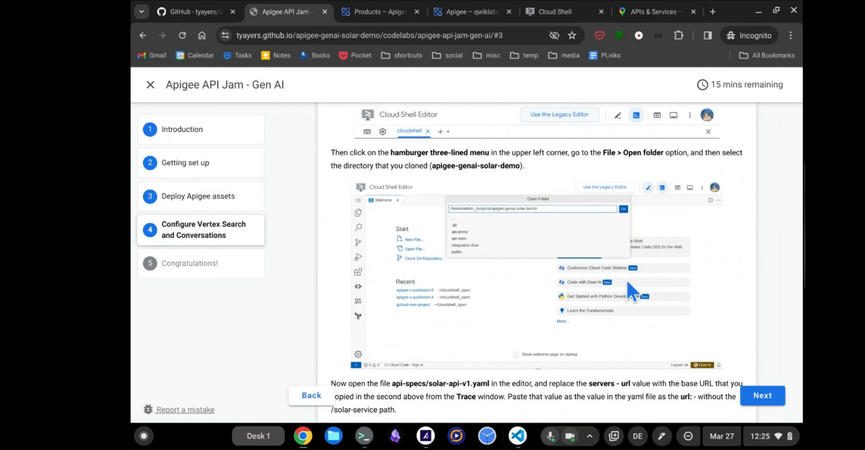
pyautogui.scroll(3, 626, 280)
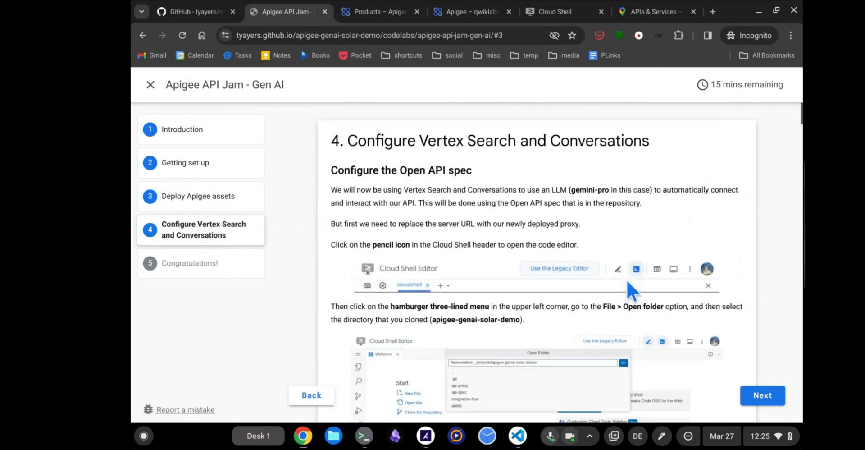
pyautogui.scroll(-1, 626, 280)
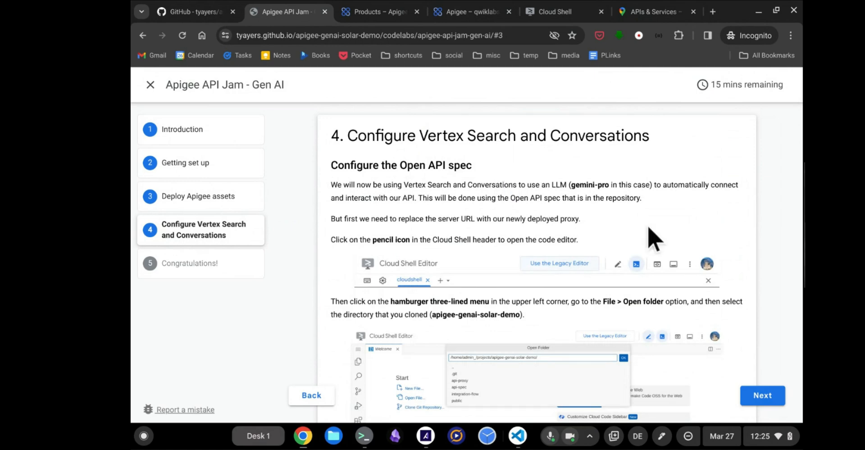
pyautogui.scroll(-2, 649, 228)
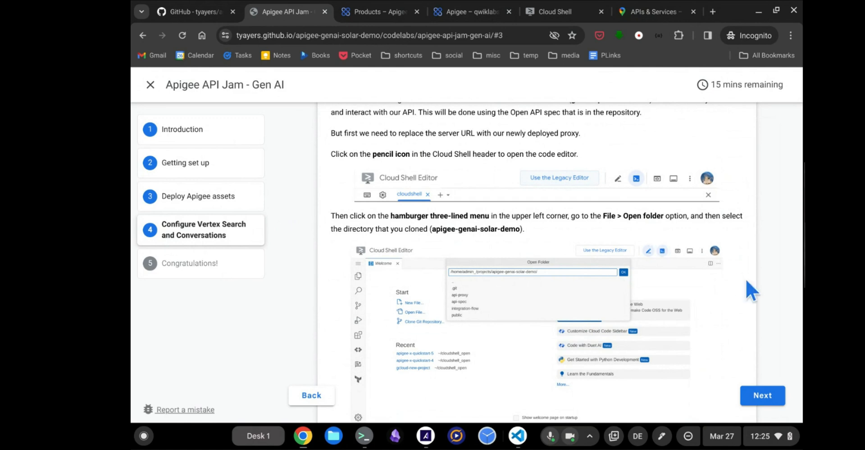
pyautogui.scroll(-7, 745, 279)
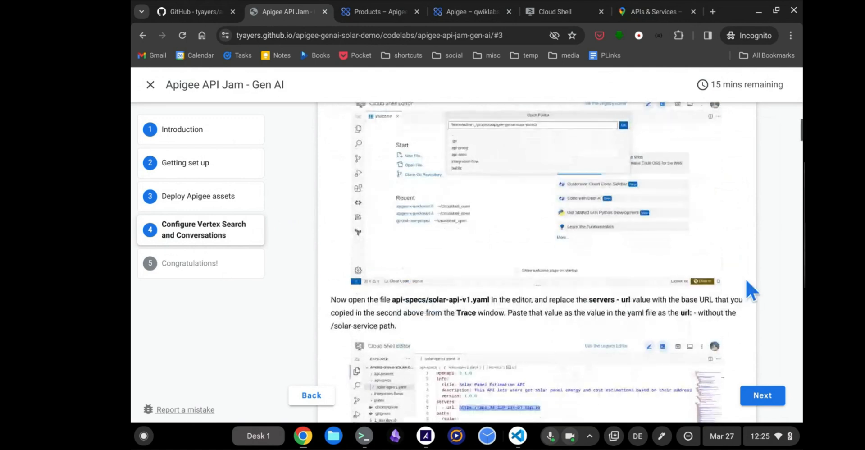
pyautogui.scroll(-1, 745, 279)
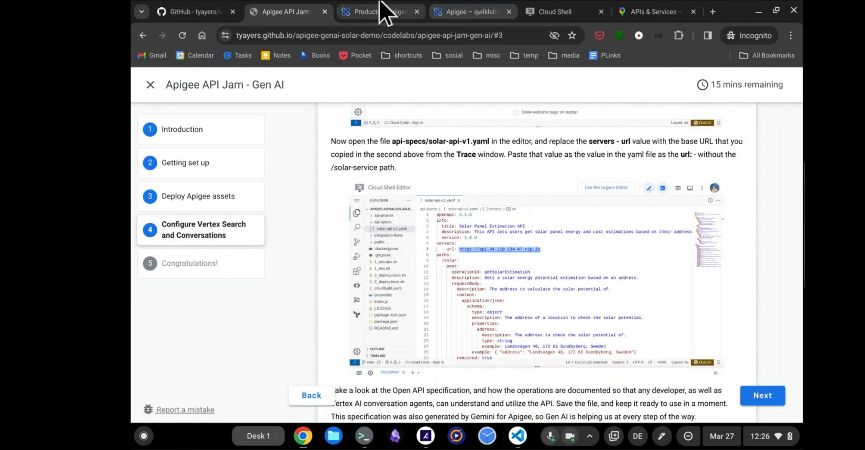
# In the Explorer, collapse api-proxies, expand api-specs and open solar-api-v1.yaml.
pyautogui.click(545, 13)
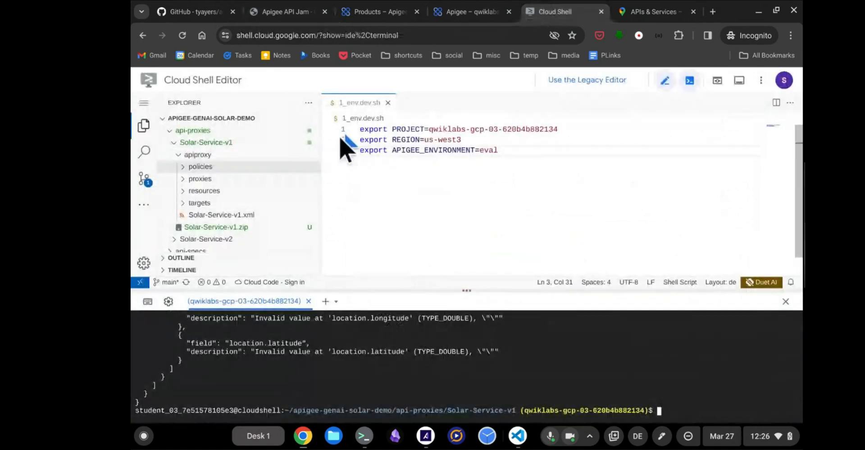
pyautogui.click(178, 155)
pyautogui.click(174, 143)
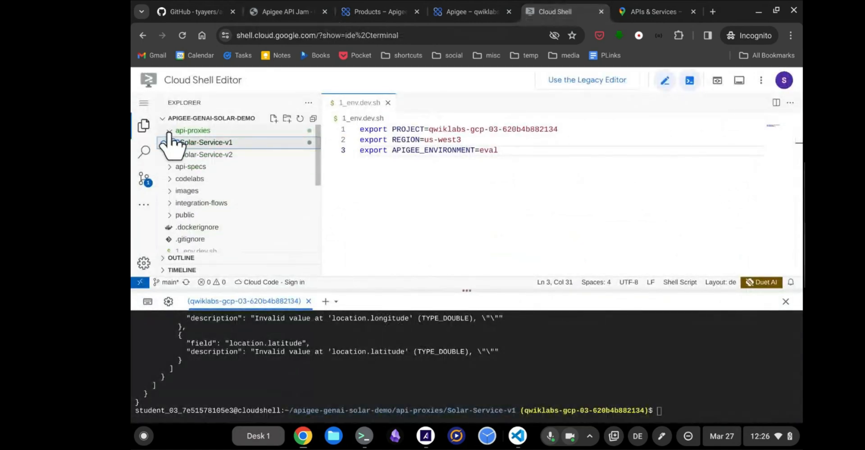
pyautogui.click(169, 130)
pyautogui.click(171, 142)
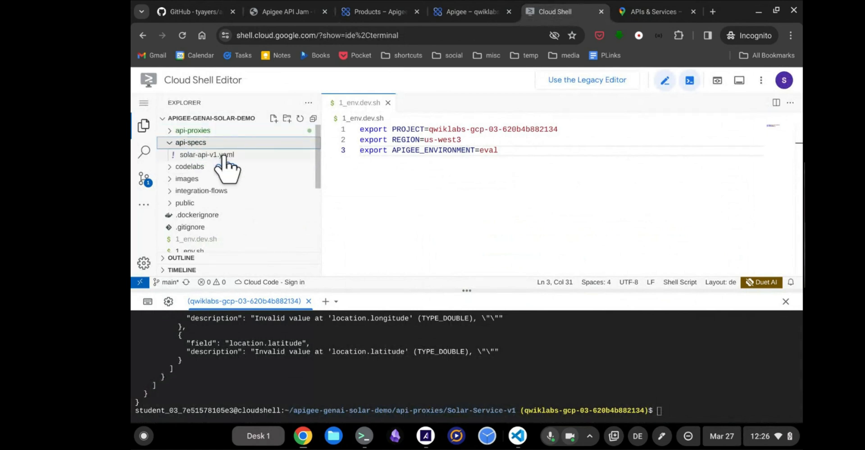
pyautogui.click(224, 155)
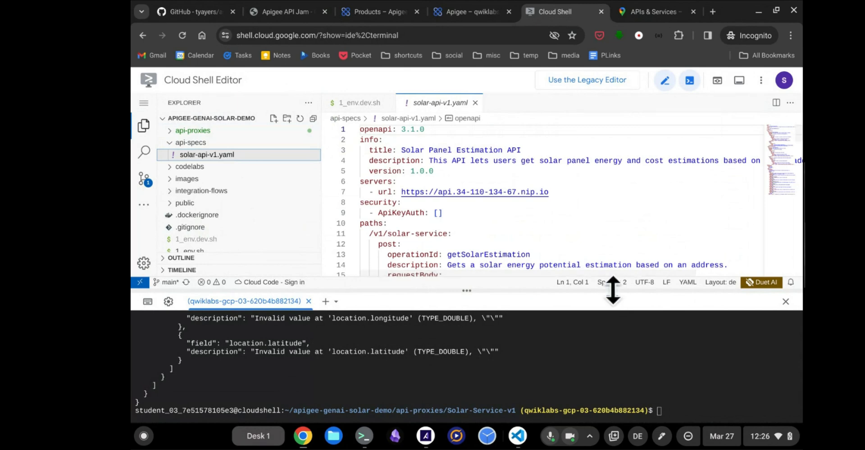
pyautogui.moveTo(614, 290); pyautogui.dragTo(609, 340)
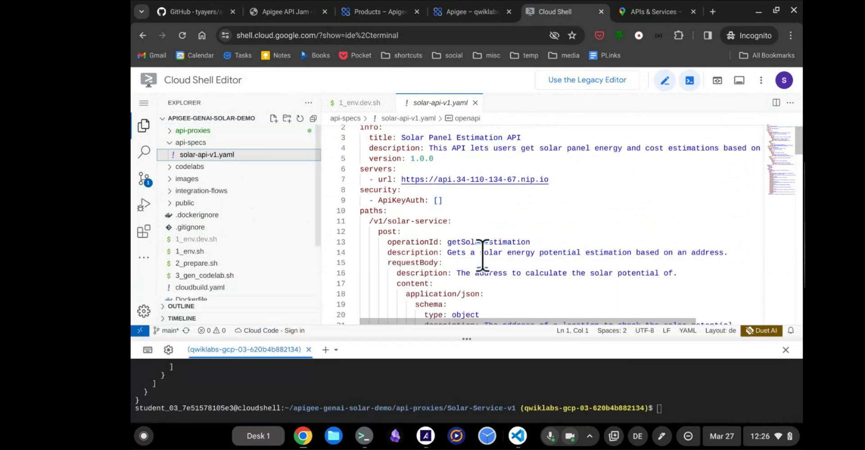
pyautogui.scroll(-3, 496, 279)
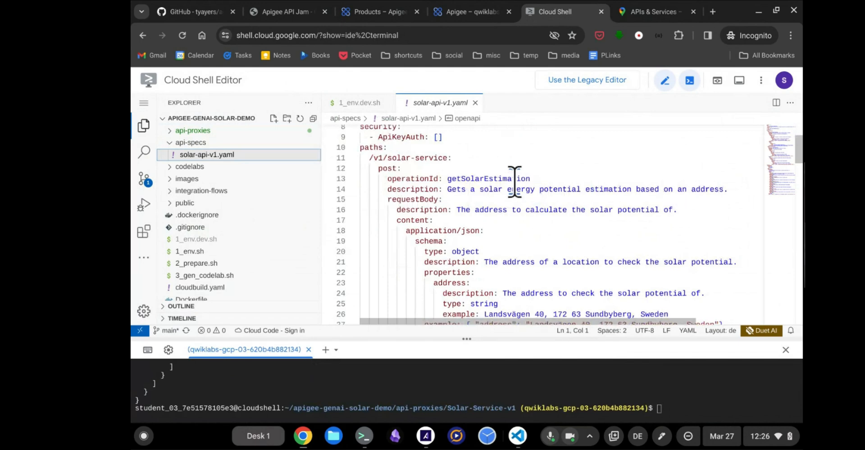
pyautogui.scroll(-2, 582, 252)
pyautogui.scroll(-1, 583, 254)
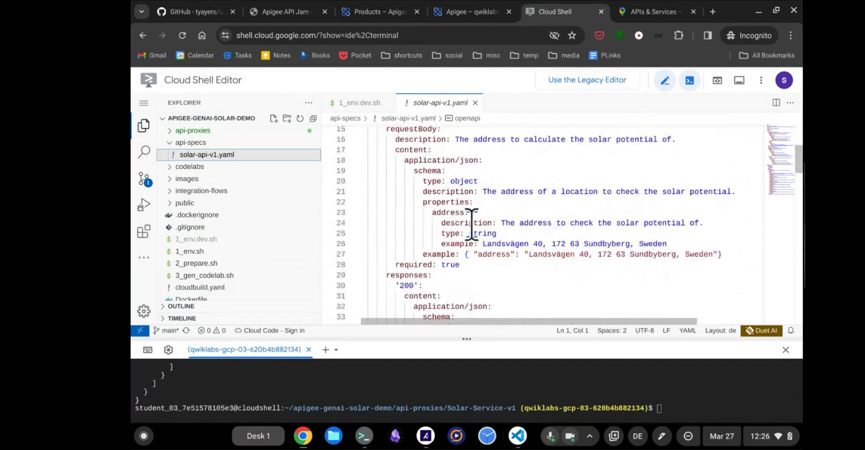
pyautogui.scroll(-4, 471, 224)
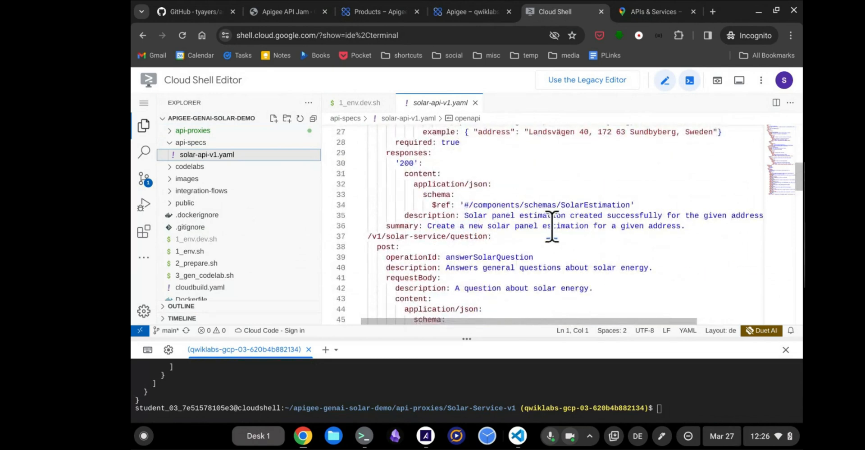
pyautogui.scroll(-1, 552, 225)
pyautogui.scroll(-2, 552, 225)
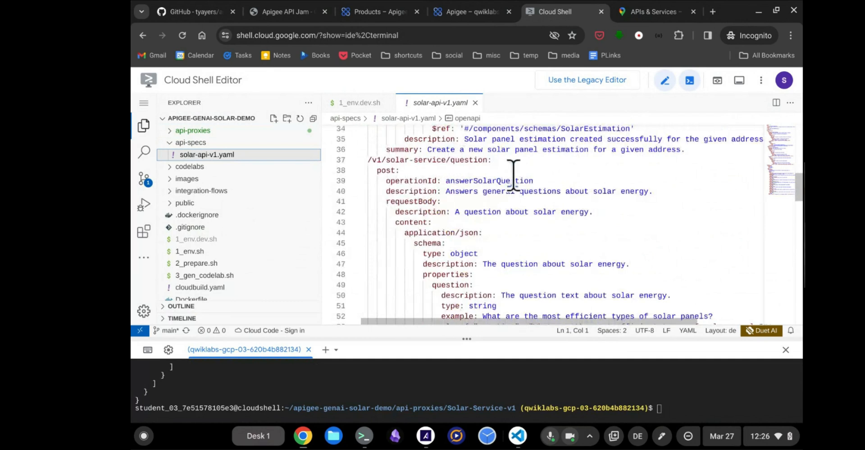
pyautogui.scroll(-2, 518, 202)
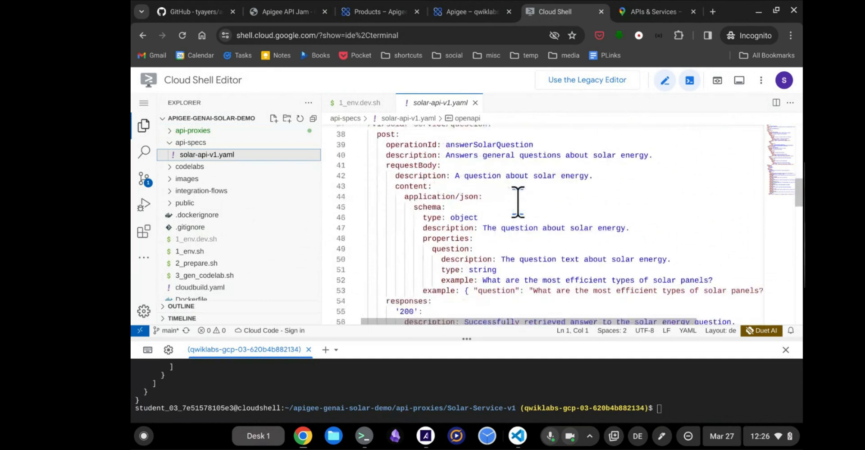
pyautogui.scroll(4, 518, 201)
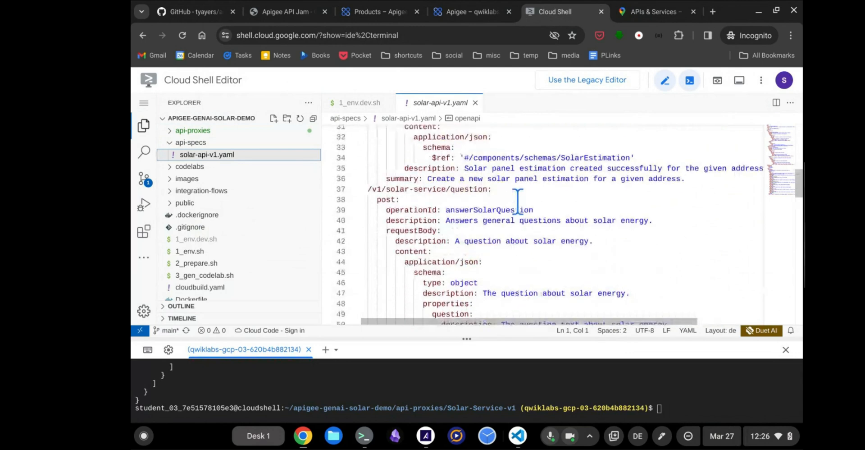
pyautogui.scroll(6, 518, 201)
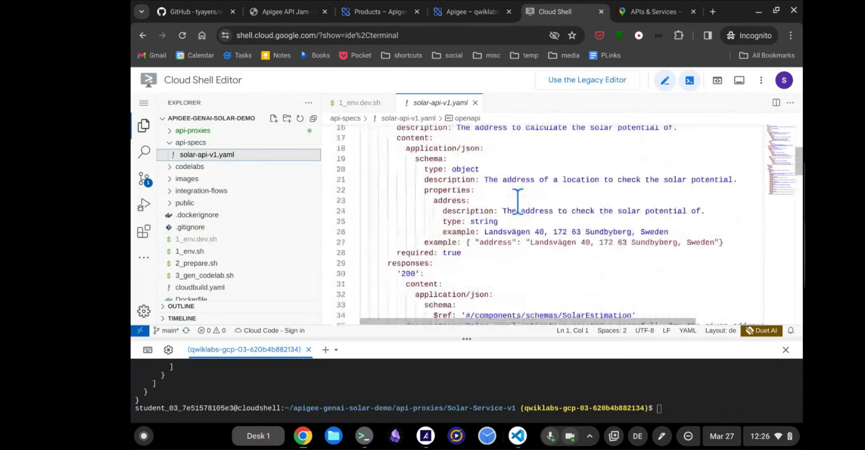
pyautogui.scroll(1, 518, 202)
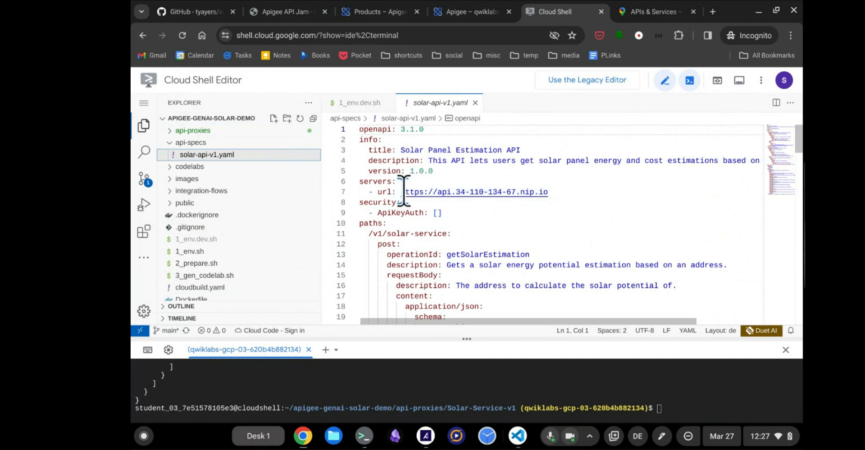
# Check the spec's version and servers lines, glance at APIs & Services, then return to Cloud Shell Editor.
pyautogui.click(438, 175)
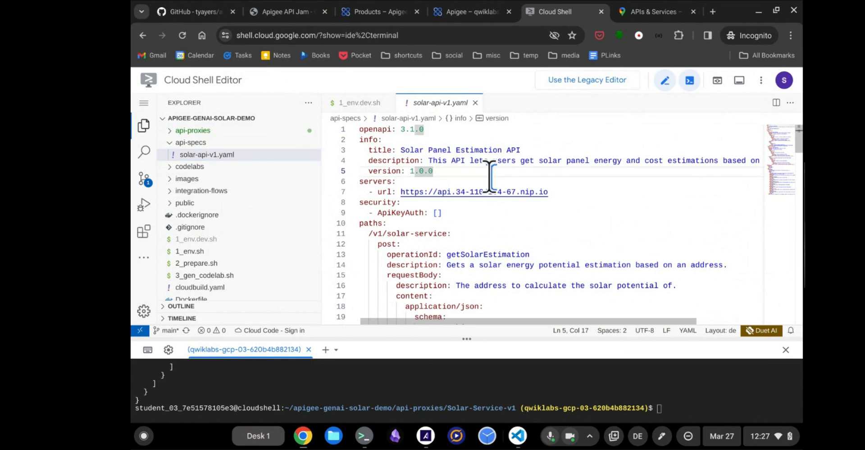
pyautogui.click(433, 178)
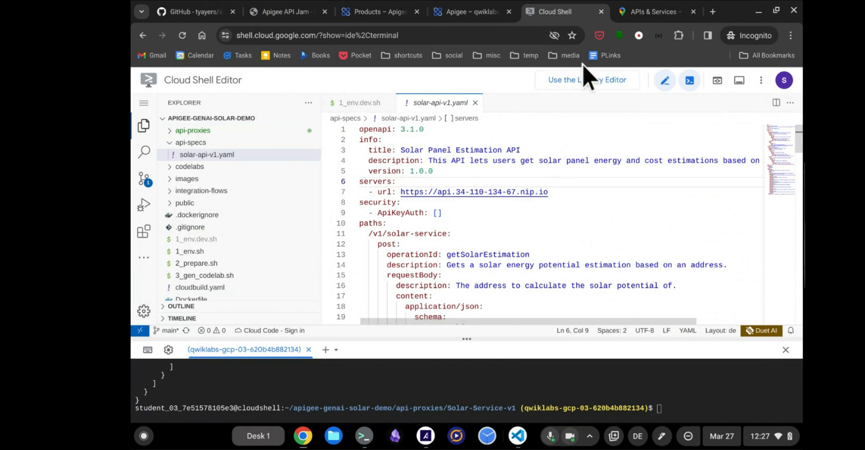
pyautogui.click(634, 13)
pyautogui.click(550, 12)
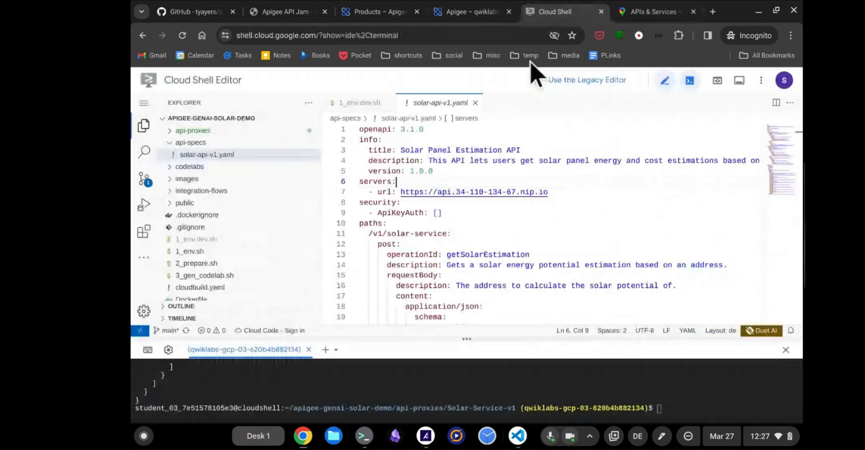
# Print the proxy URL with echo $URL in an enlarged terminal, then select all of solar-api-v1.yaml.
pyautogui.moveTo(467, 340); pyautogui.dragTo(466, 295)
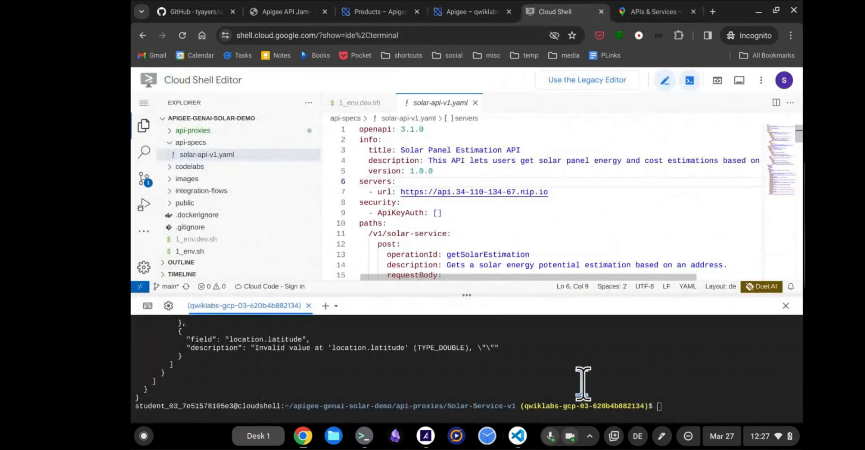
pyautogui.click(598, 386)
pyautogui.press('Return')
pyautogui.press('Return')
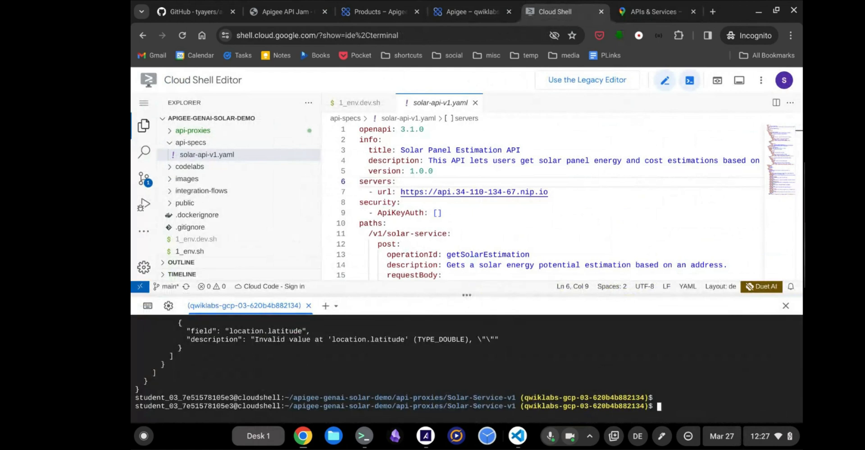
pyautogui.write('p')
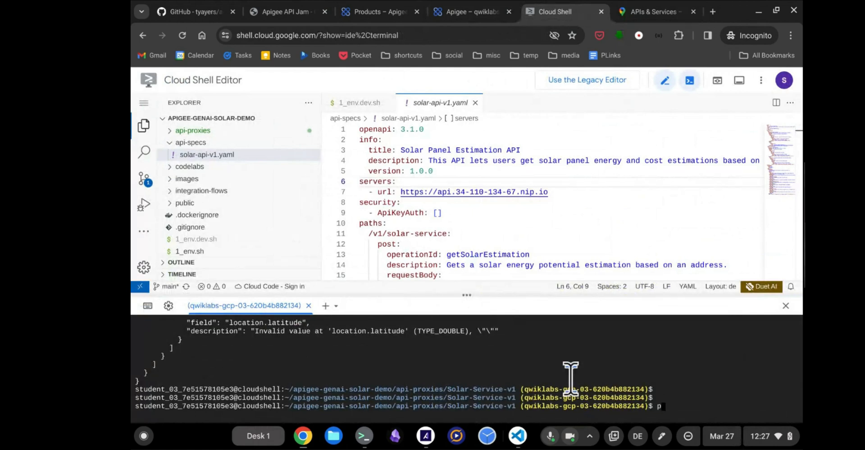
pyautogui.press('BackSpace')
pyautogui.write('echo $URL')
pyautogui.press('Return')
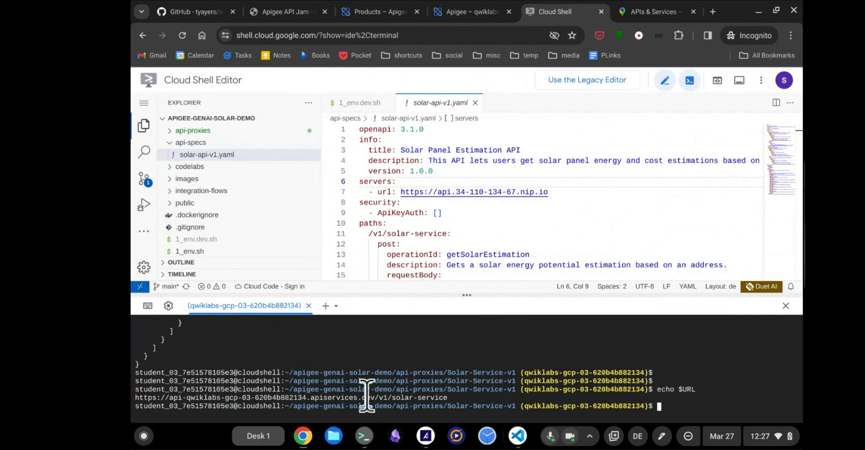
pyautogui.click(467, 212)
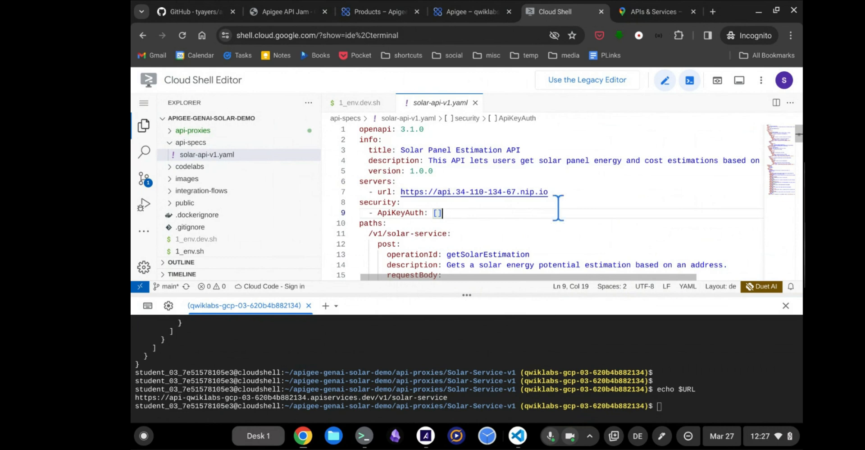
pyautogui.hotkey('ctrl', 'a')
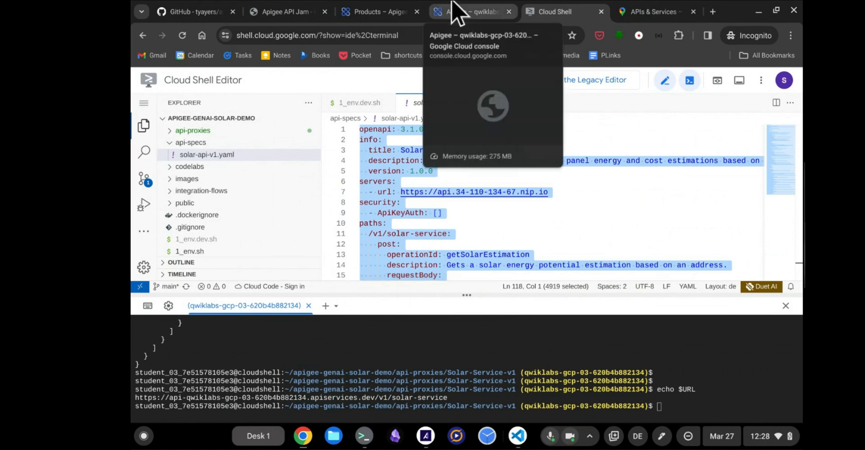
# From the codelab's 'Create a Vertex Search and Conversation app' section, open Vertex AI Search and Conversation in a new tab.
pyautogui.click(294, 10)
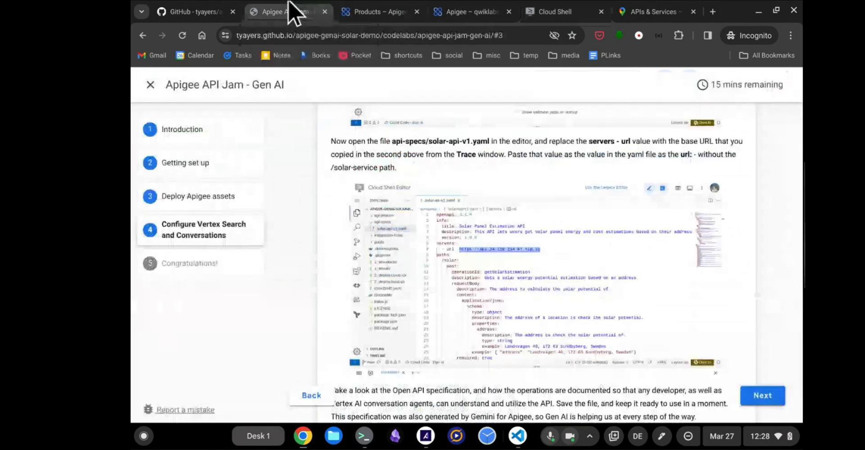
pyautogui.scroll(-5, 507, 237)
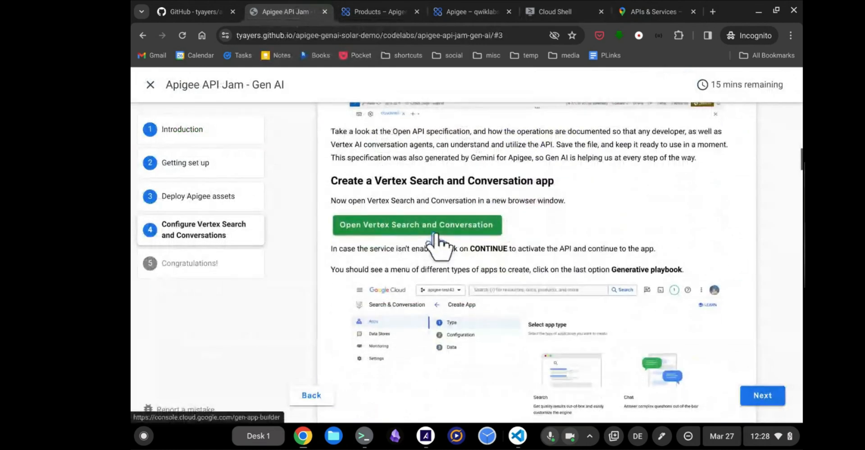
pyautogui.click(471, 227)
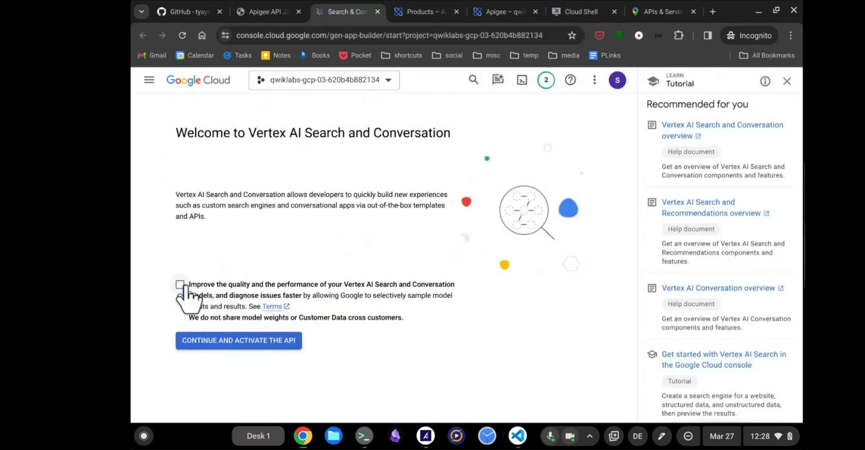
# Activate the Vertex AI Search and Conversation API, dismiss the tutorial and confirmation, and scroll to Generative playbook.
pyautogui.click(237, 342)
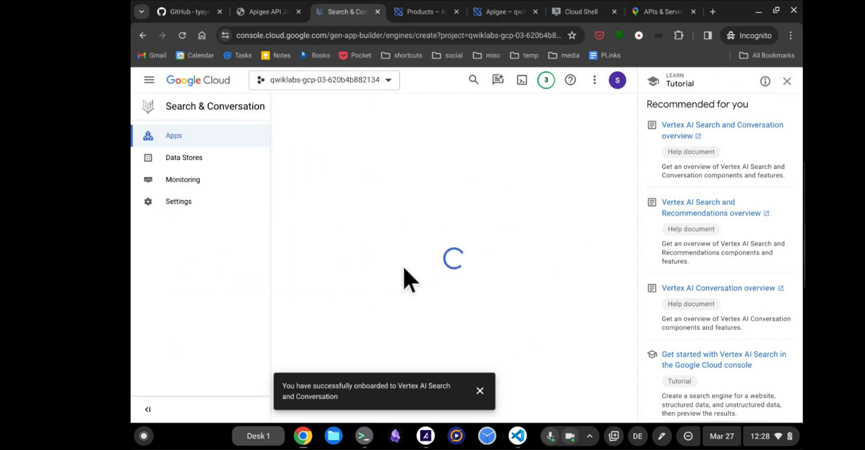
pyautogui.click(788, 82)
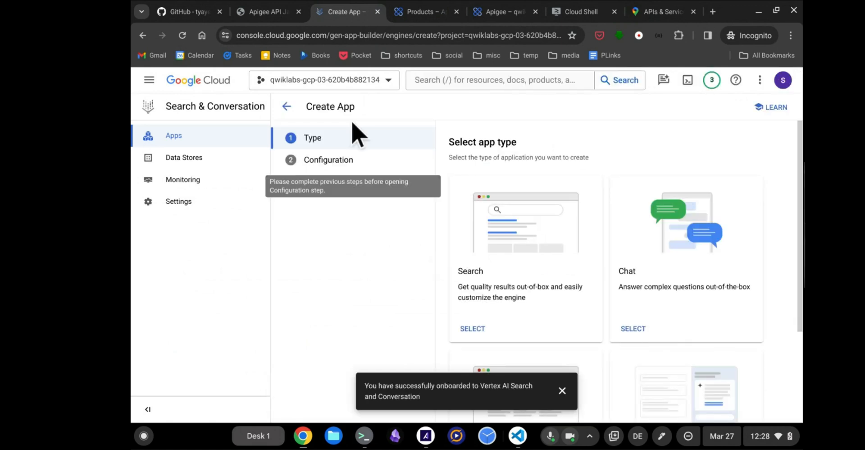
pyautogui.click(562, 391)
pyautogui.scroll(-3, 720, 231)
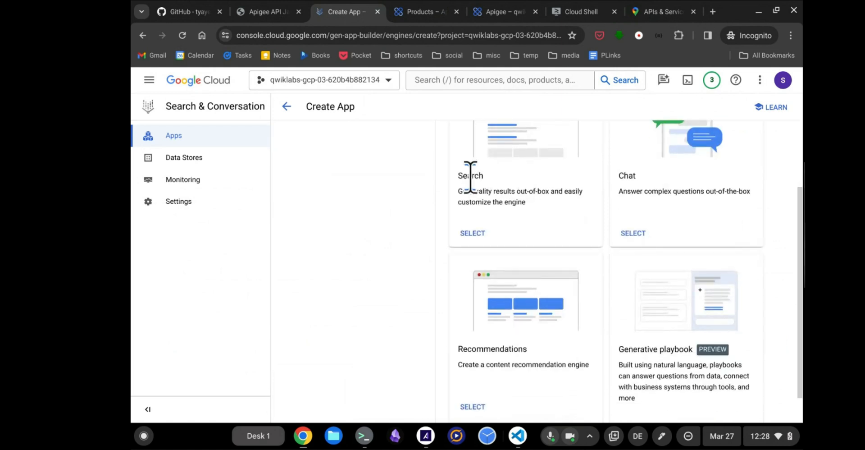
pyautogui.scroll(-1, 660, 190)
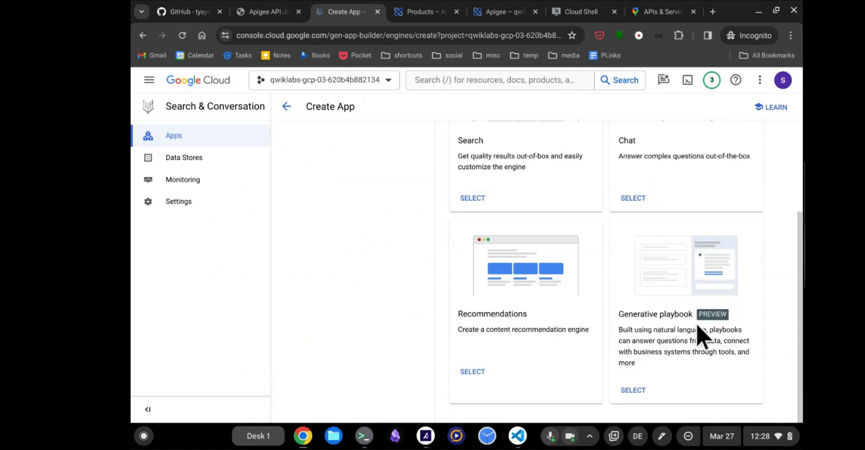
# Create a Generative playbook app named 'Solar App v1' in region us-central1, accepting the terms.
pyautogui.click(633, 390)
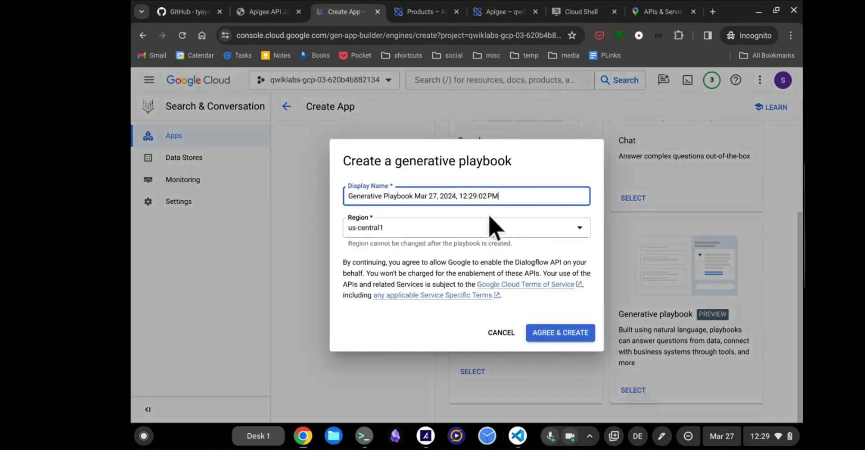
pyautogui.tripleClick(505, 195)
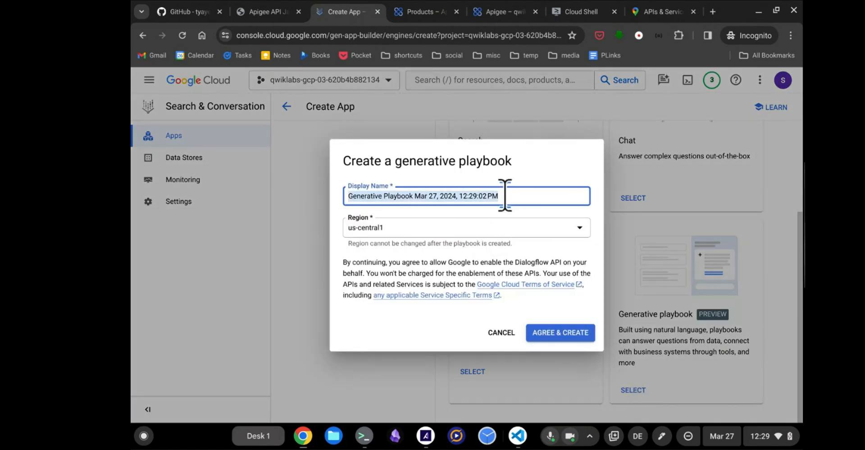
pyautogui.write('Solar App v')
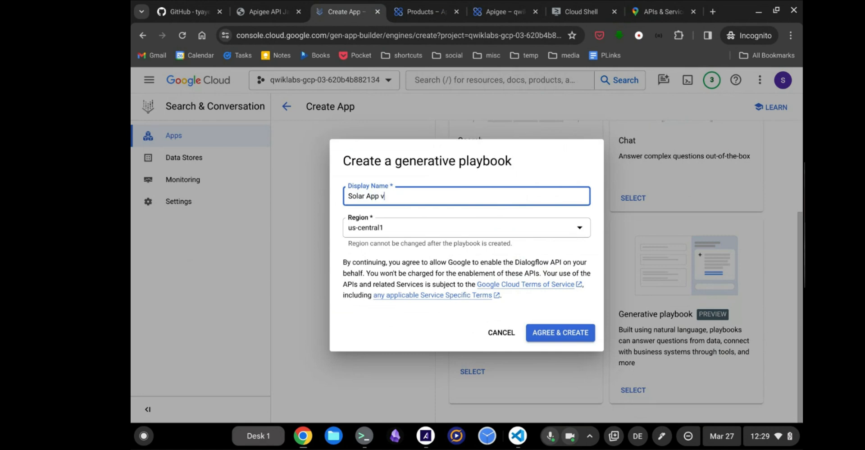
pyautogui.write('1')
pyautogui.click(379, 232)
pyautogui.click(393, 275)
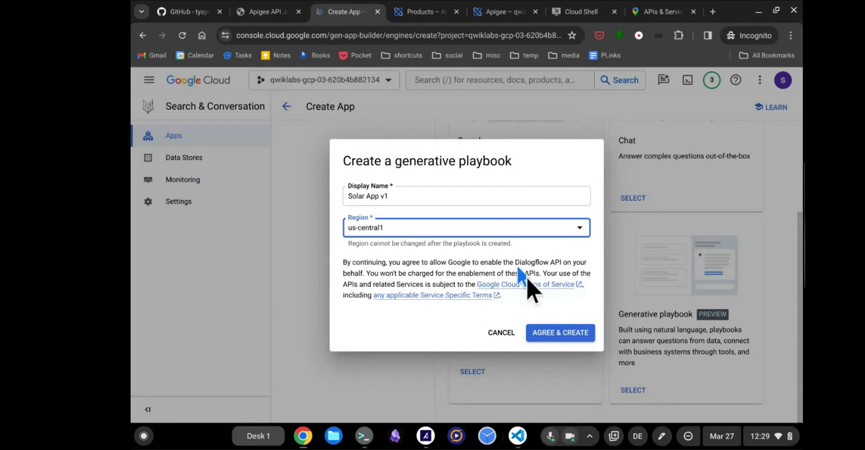
pyautogui.click(567, 333)
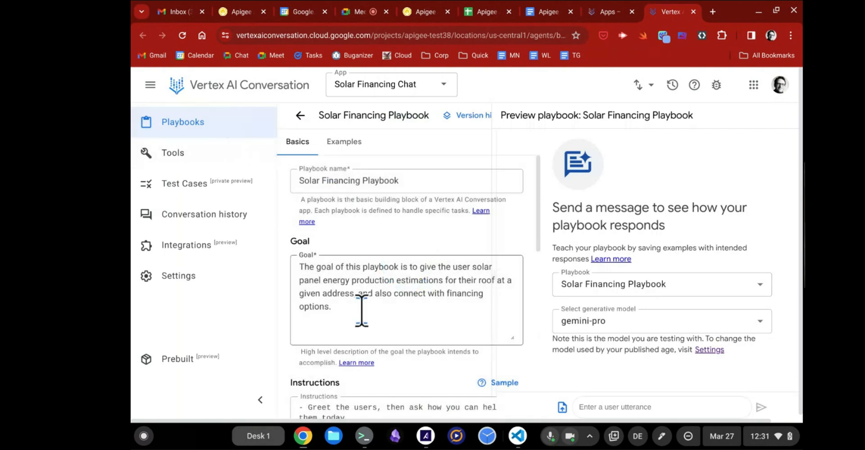
# Read through the Solar Financing Playbook's instructions, then go to the app's Tools list.
pyautogui.scroll(-4, 440, 238)
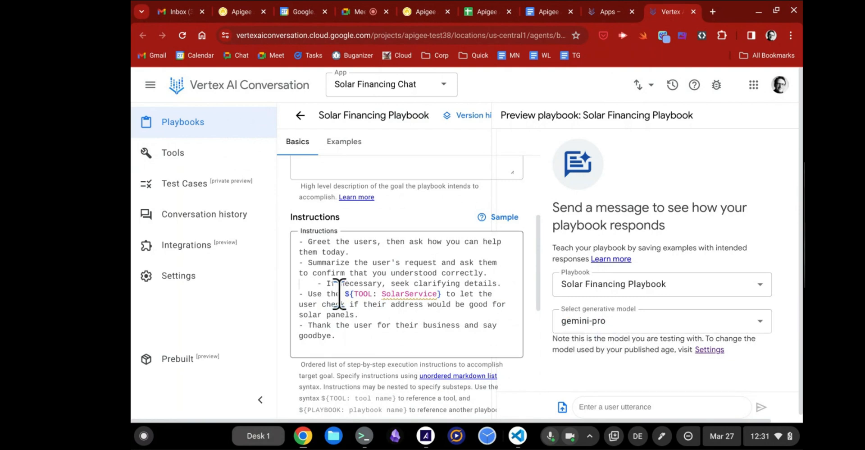
pyautogui.scroll(-1, 332, 288)
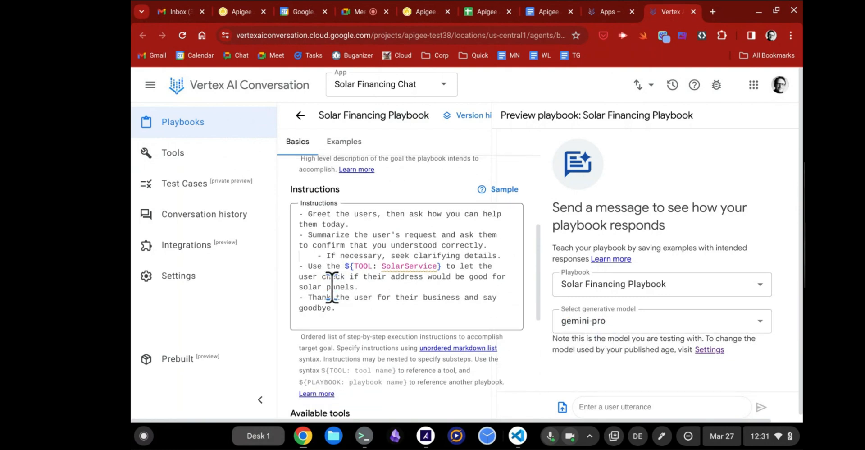
pyautogui.scroll(-1, 332, 288)
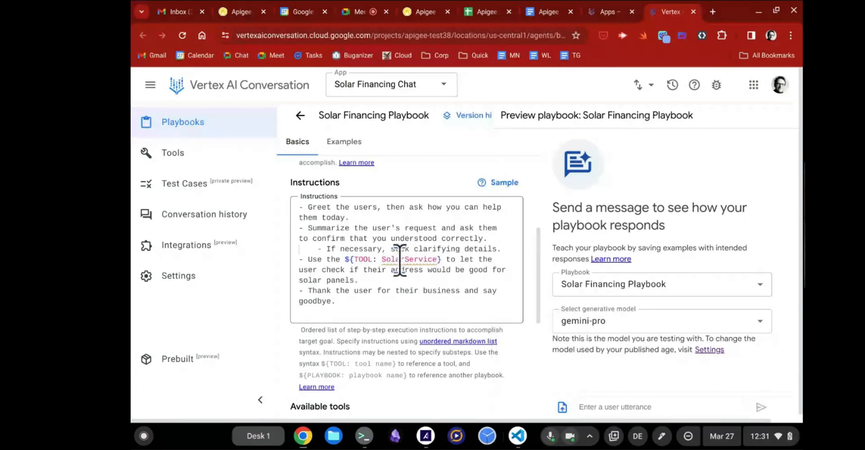
pyautogui.moveTo(395, 264)
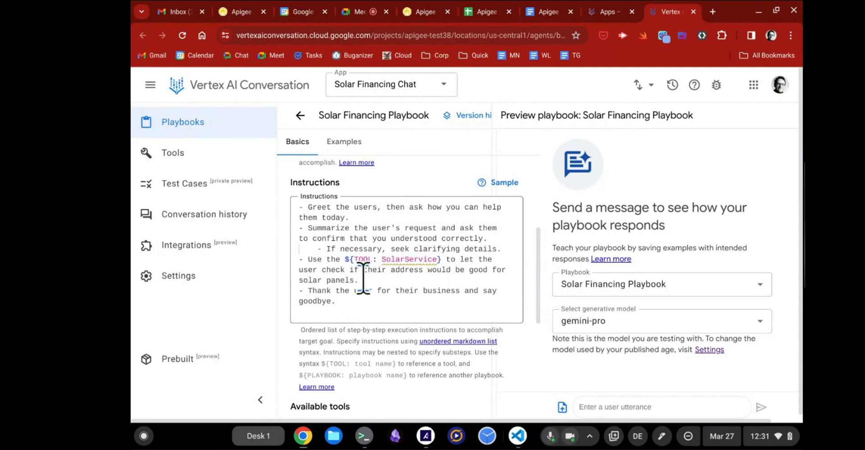
pyautogui.moveTo(408, 258)
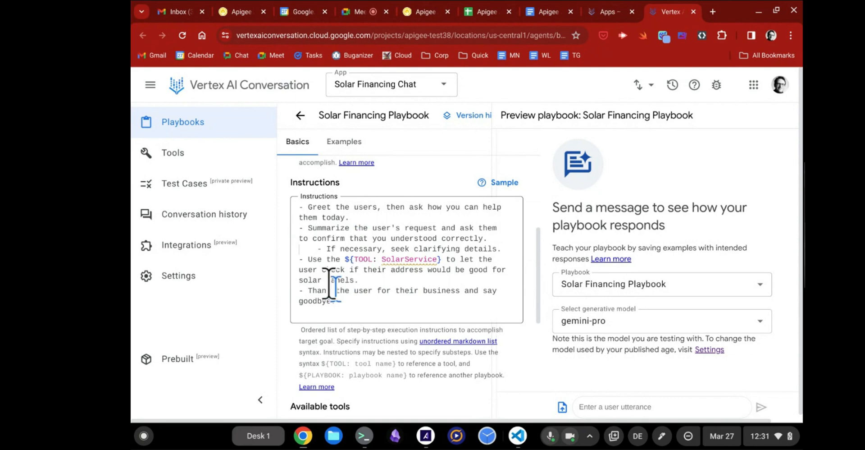
pyautogui.click(199, 156)
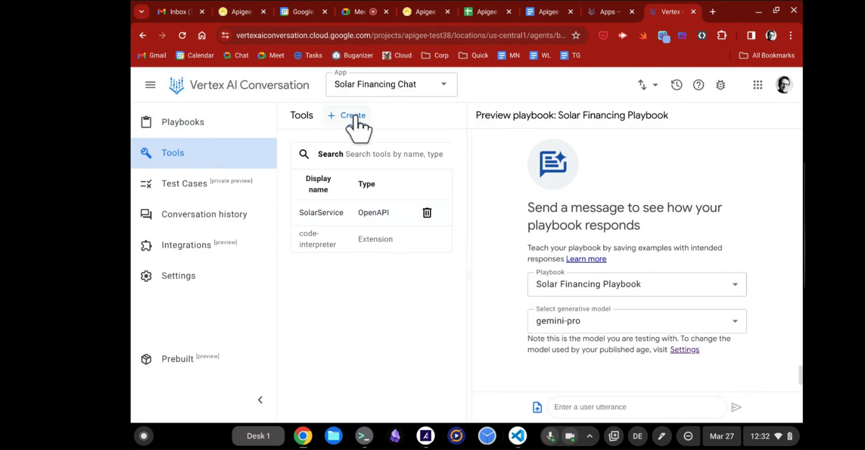
pyautogui.click(343, 219)
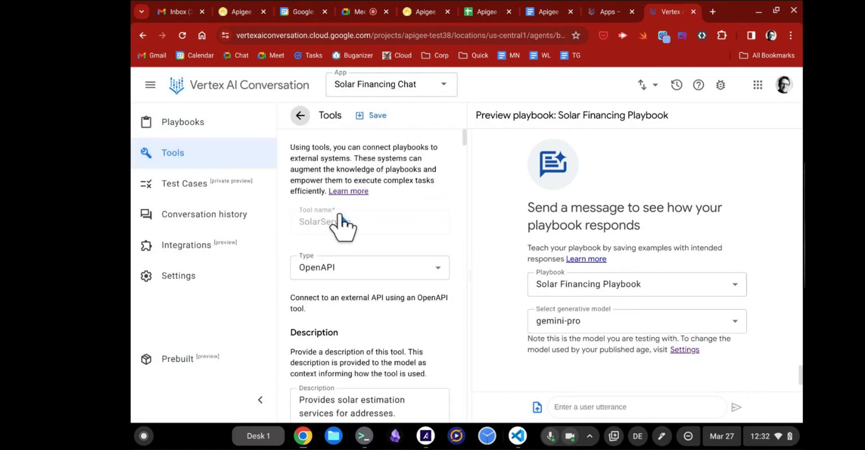
pyautogui.scroll(-2, 358, 211)
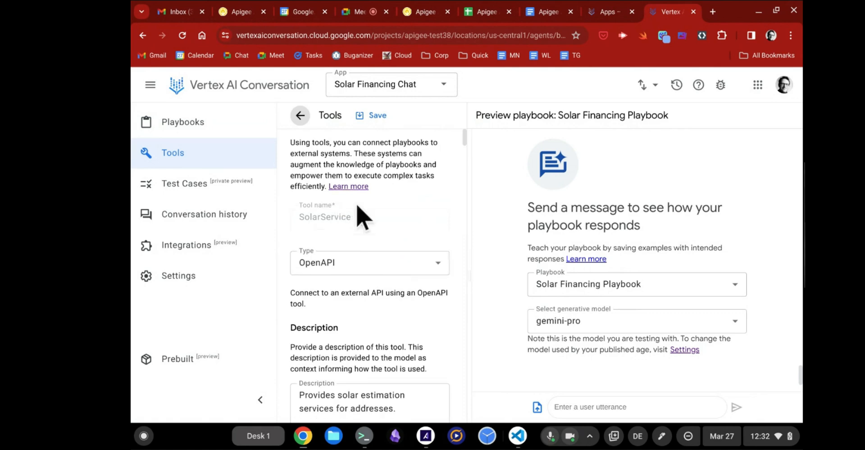
pyautogui.scroll(-2, 358, 206)
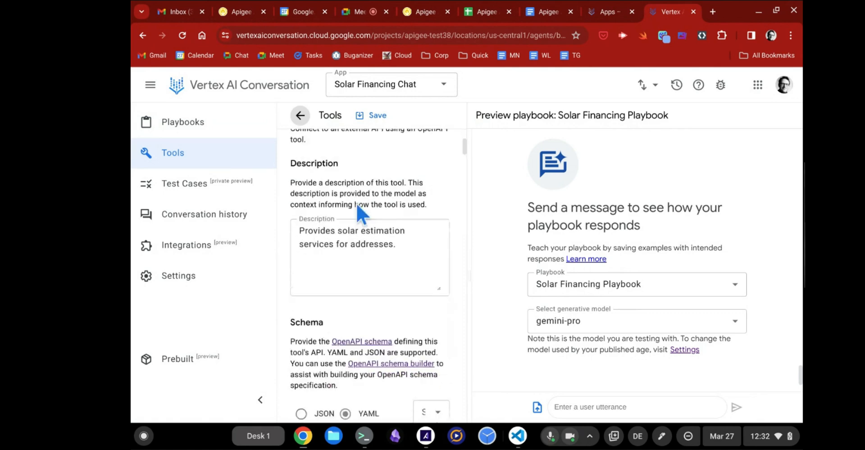
pyautogui.scroll(-4, 359, 206)
pyautogui.scroll(-4, 356, 204)
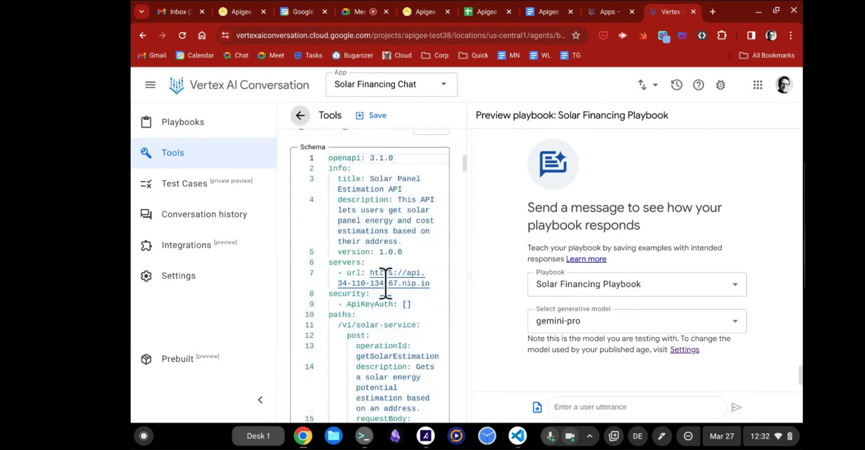
pyautogui.scroll(-5, 401, 346)
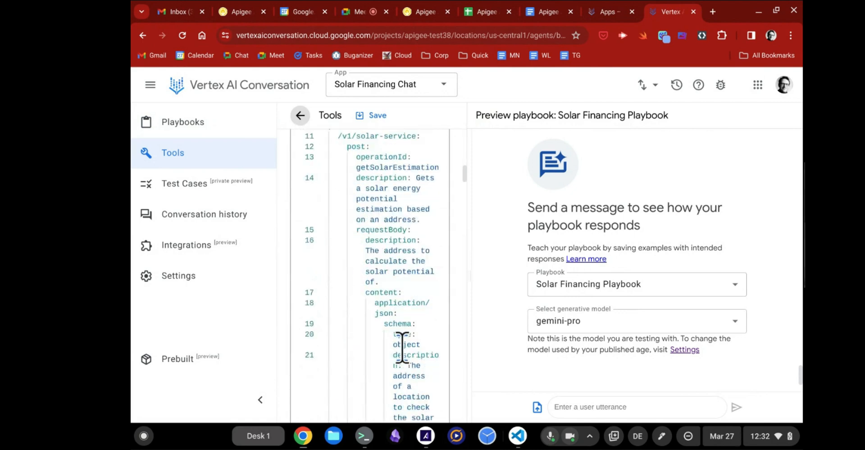
pyautogui.scroll(8, 402, 346)
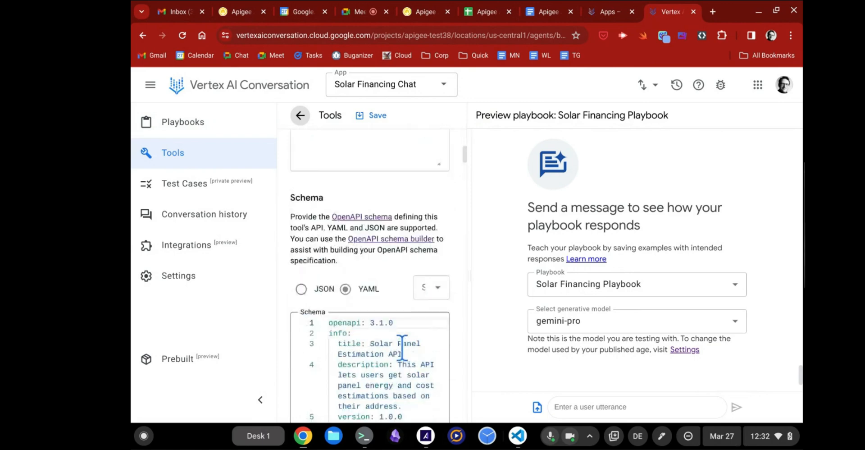
pyautogui.scroll(1, 403, 347)
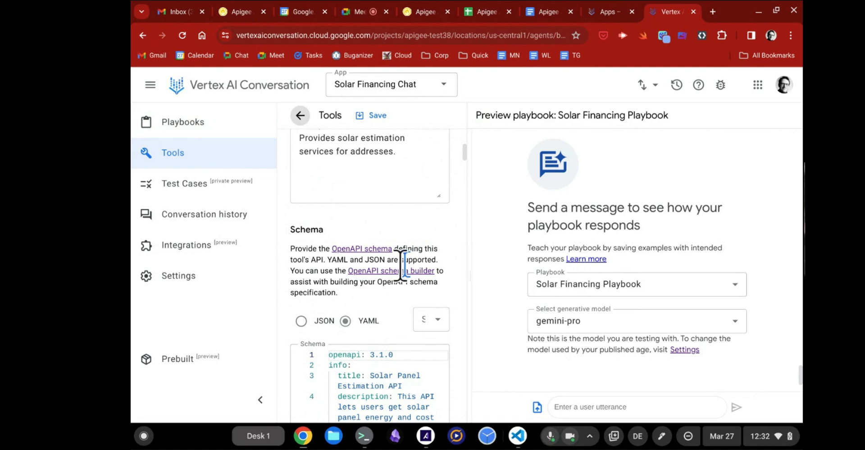
pyautogui.scroll(-3, 412, 226)
pyautogui.scroll(-2, 412, 225)
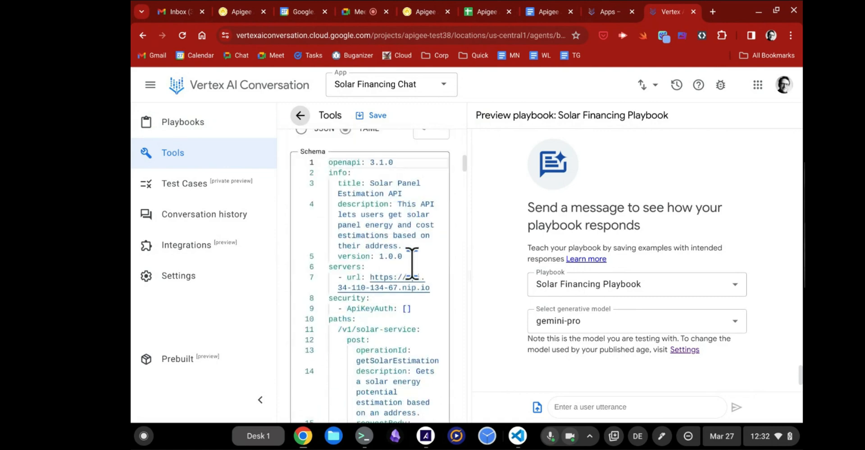
pyautogui.scroll(1, 410, 253)
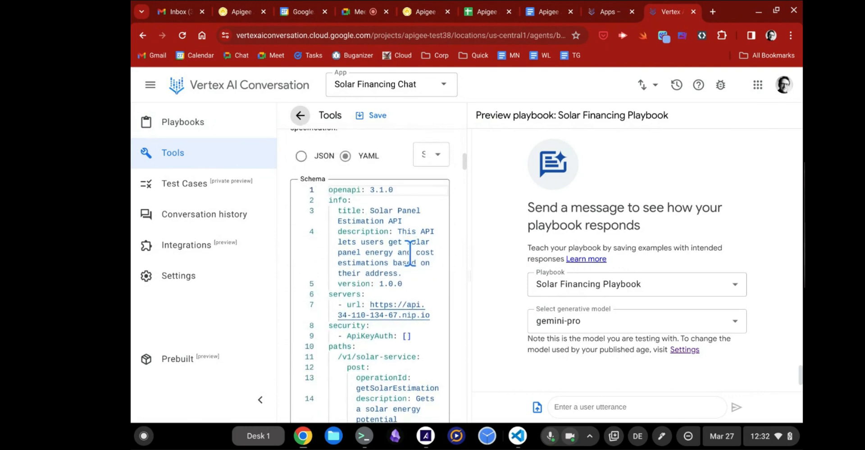
pyautogui.scroll(-1, 410, 253)
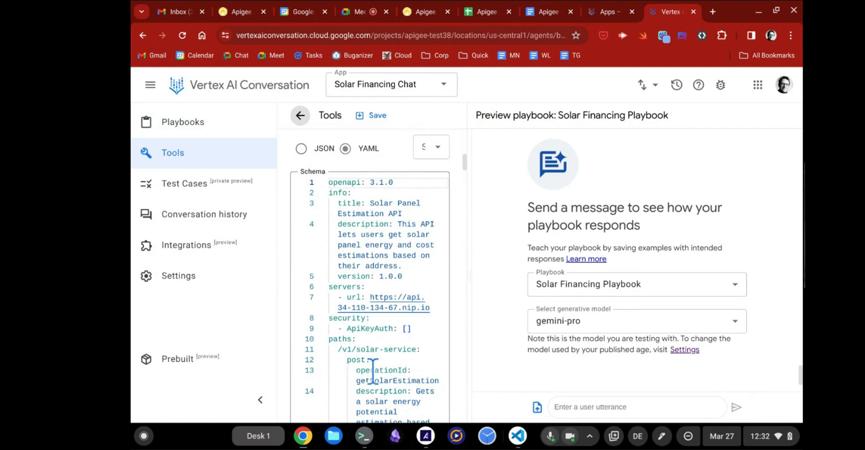
# Send 'hi' to the playbook preview, then ask whether it knows about solar panels.
pyautogui.click(590, 406)
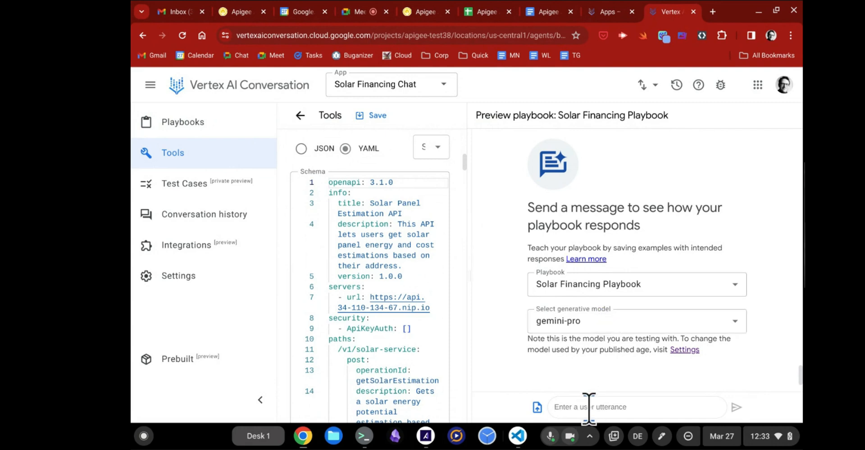
pyautogui.write('hi')
pyautogui.press('Return')
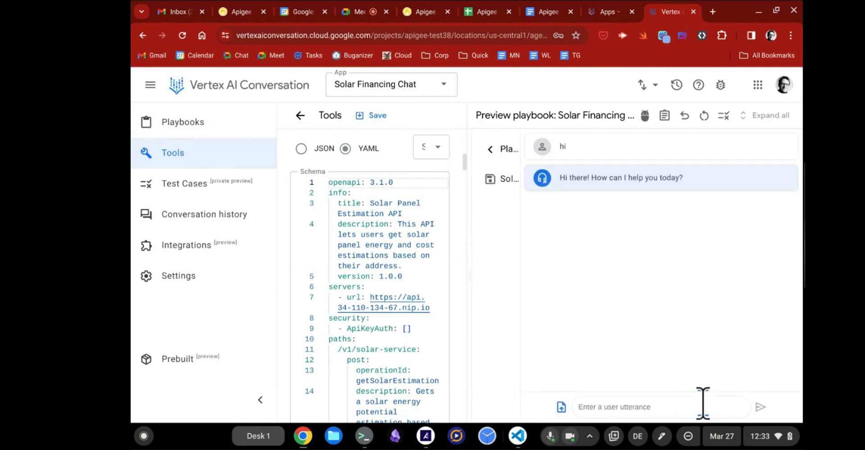
pyautogui.write('do')
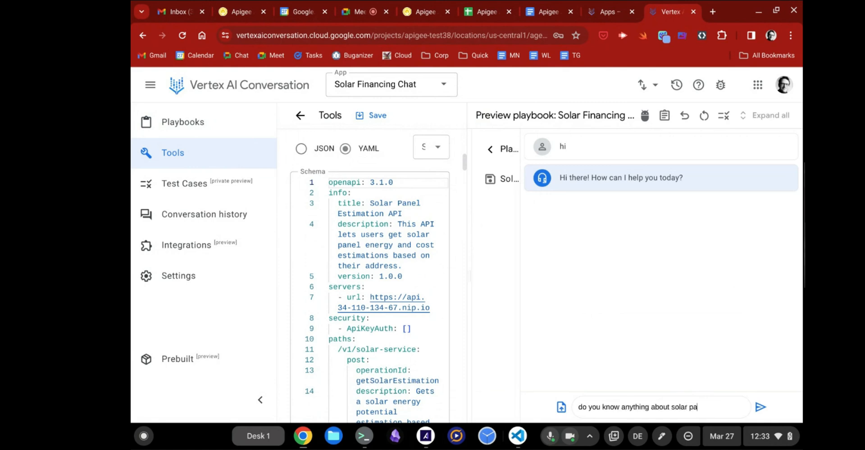
pyautogui.press('Return')
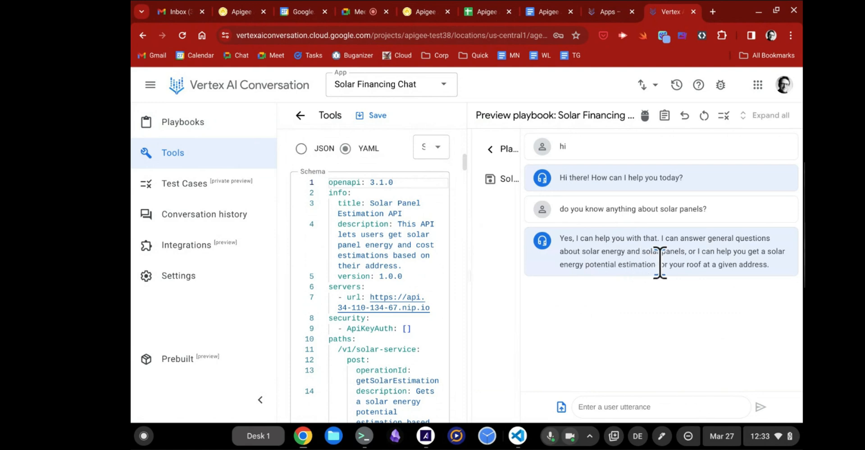
# Ask if a roof address is good for solar panels and expand the SolarService call showing 48560.875 kWh yearly.
pyautogui.click(623, 408)
pyautogui.write('would my roof at tucholskystr 2, 10117 berl')
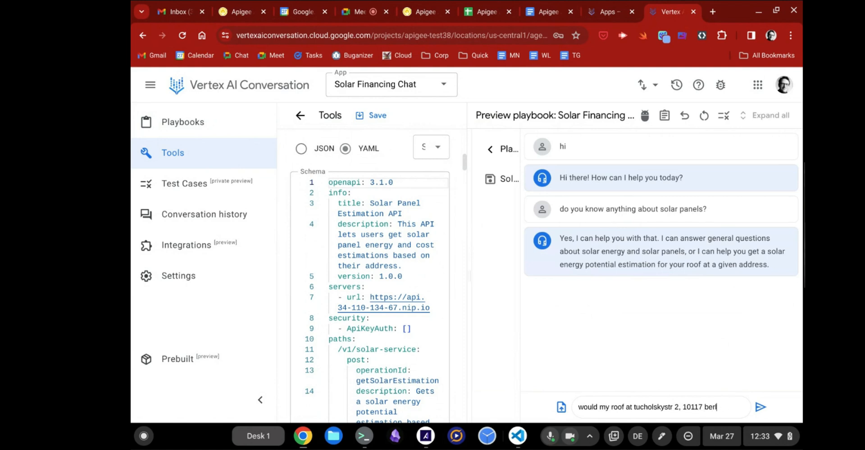
pyautogui.write('good for')
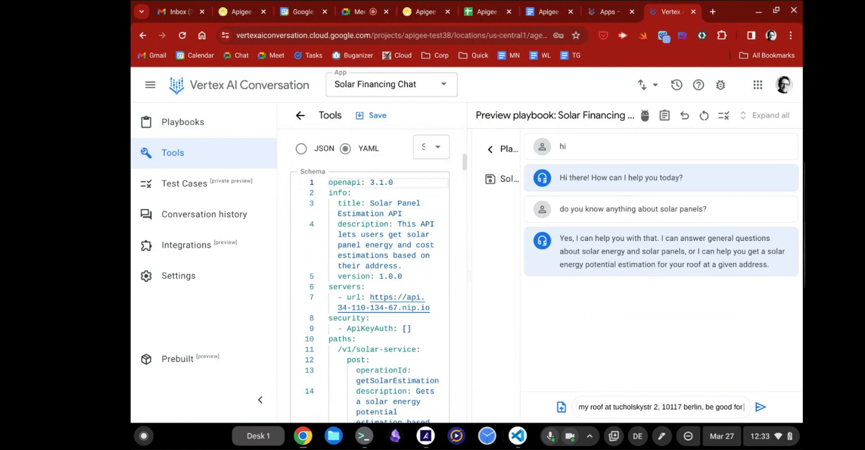
pyautogui.write(' solar panels?')
pyautogui.press('Return')
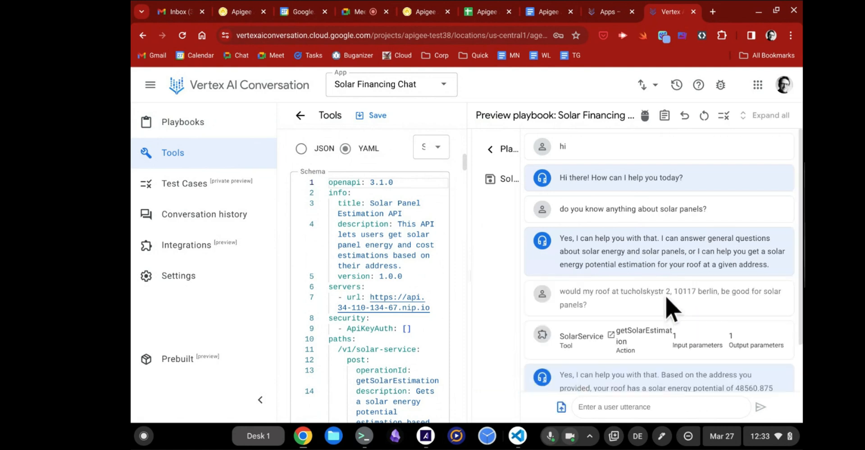
pyautogui.scroll(-2, 642, 315)
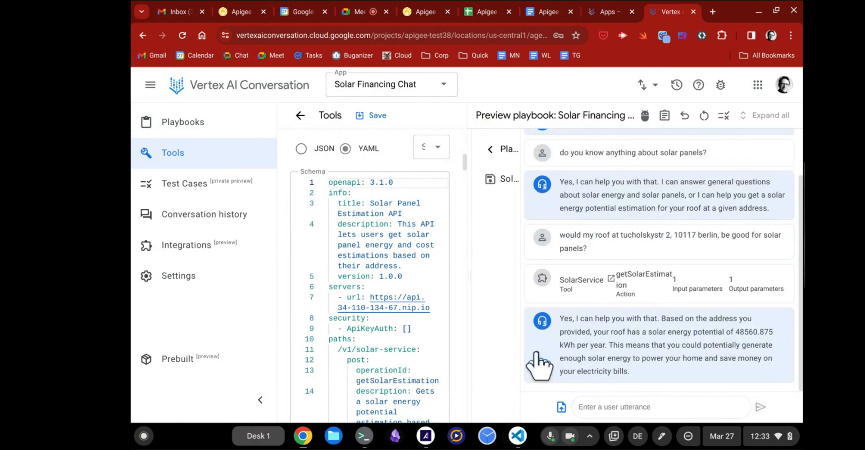
pyautogui.click(656, 299)
pyautogui.scroll(-5, 653, 313)
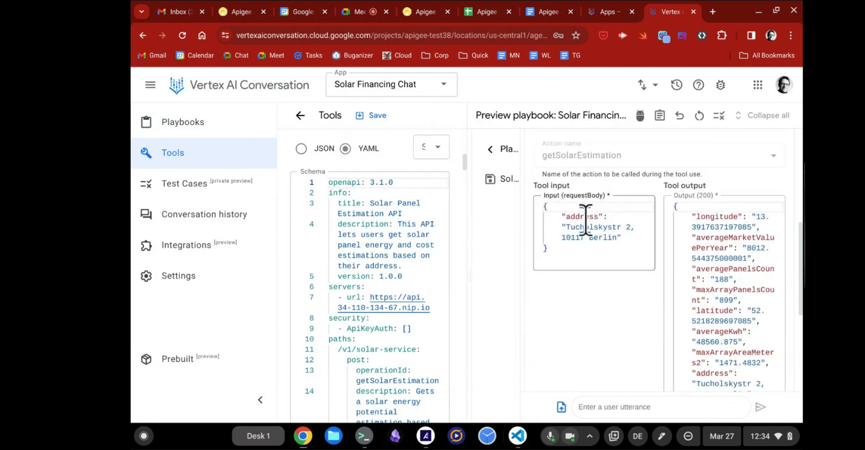
pyautogui.scroll(-5, 730, 230)
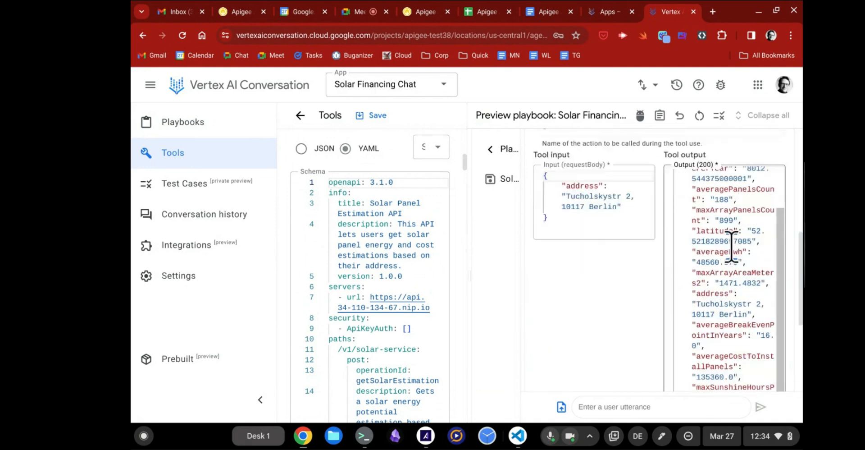
pyautogui.scroll(-3, 732, 245)
pyautogui.scroll(2, 731, 245)
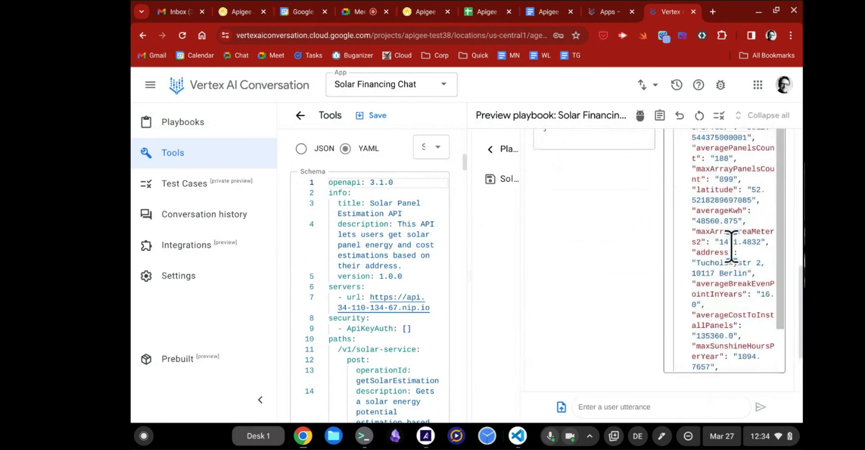
pyautogui.scroll(-5, 731, 245)
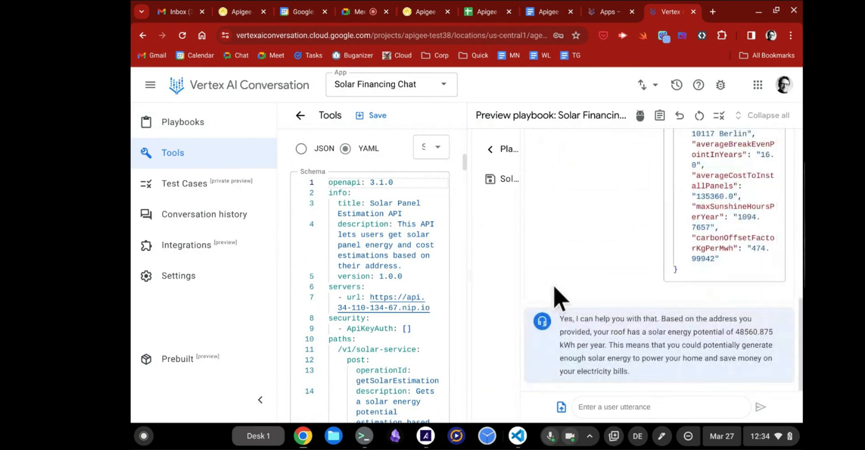
pyautogui.click(600, 405)
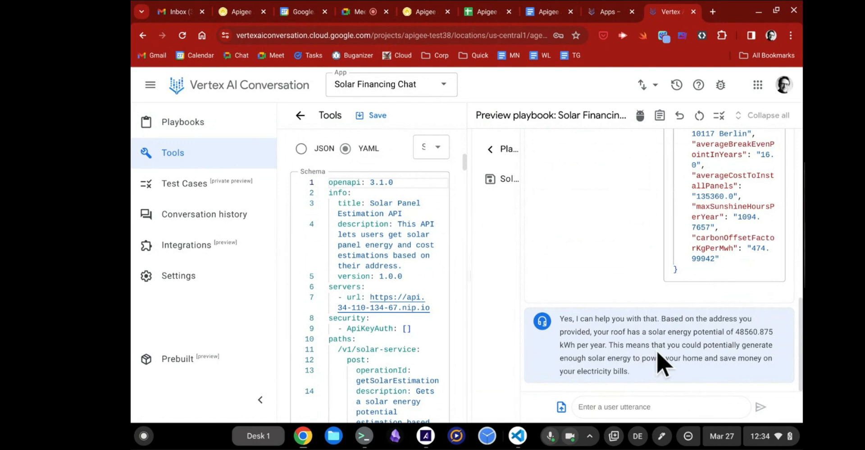
# Ask how many hours of sunlight the address gets and review the 1094.7657 hours-per-year answer.
pyautogui.write('how many hours of sunlight')
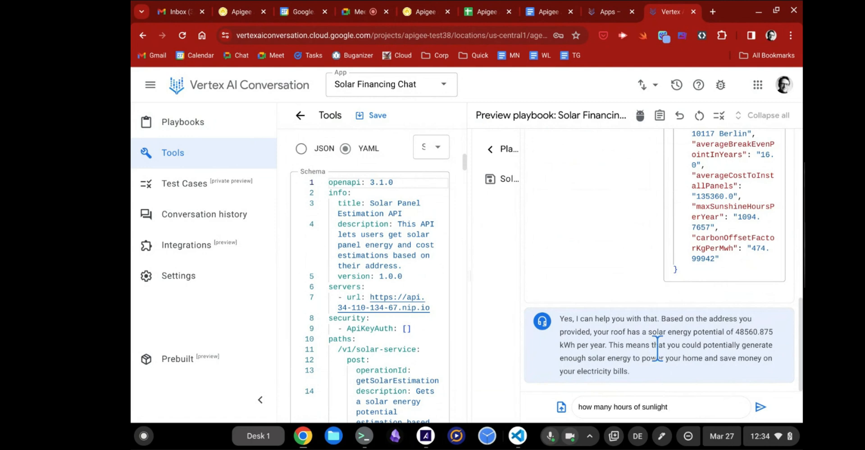
pyautogui.press('Return')
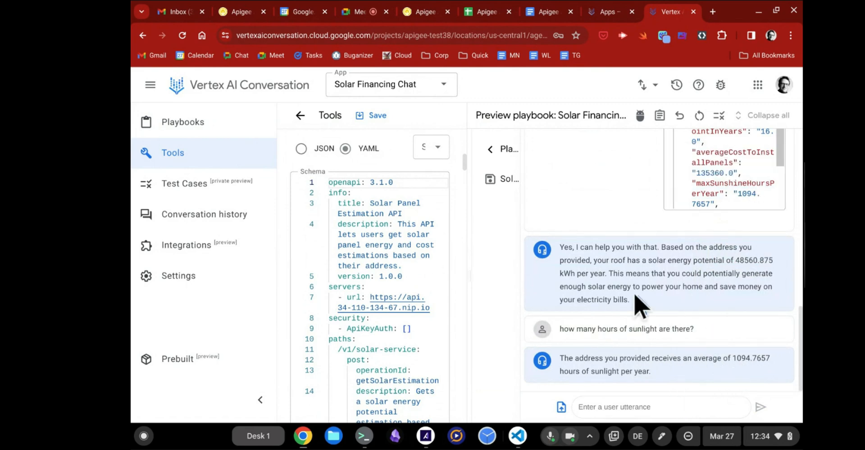
pyautogui.scroll(5, 594, 199)
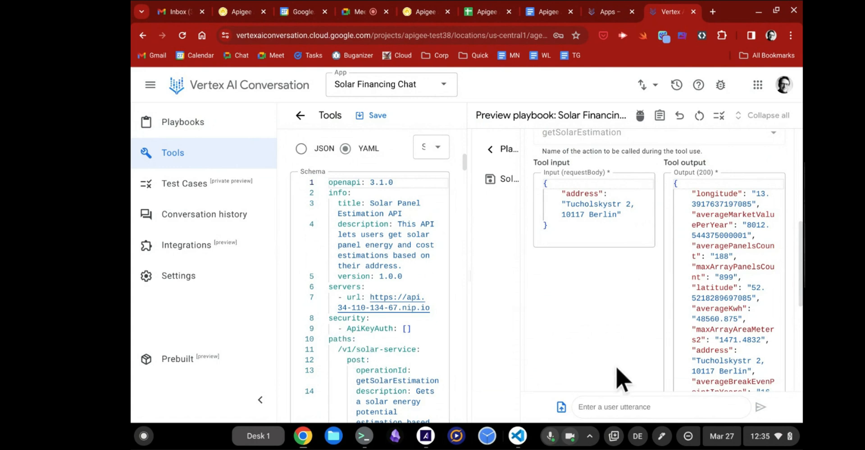
pyautogui.scroll(-5, 616, 365)
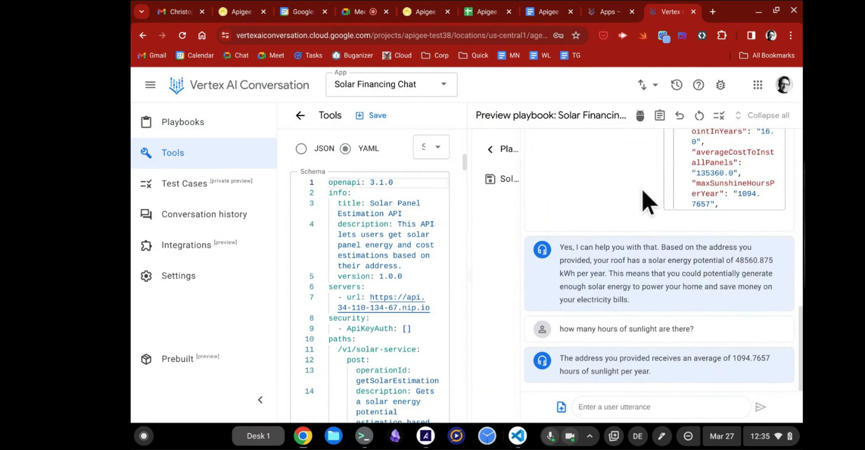
pyautogui.moveTo(482, 266)
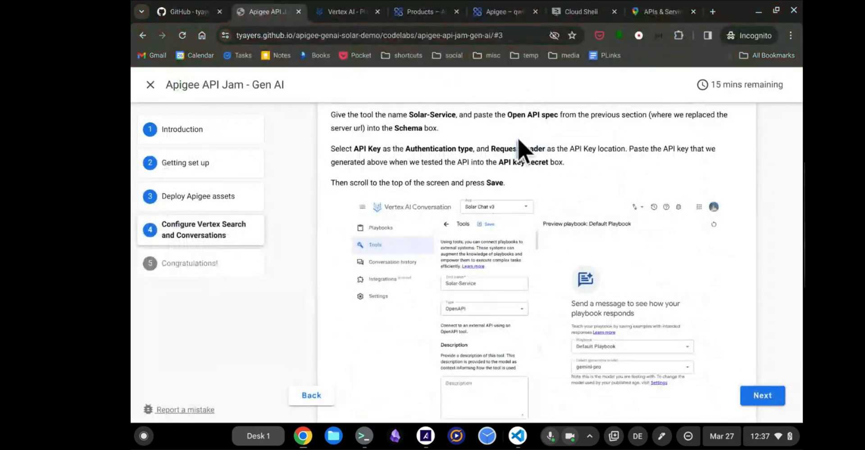
# Scroll the codelab down to the 'Deploy web test site' section.
pyautogui.scroll(-3, 386, 139)
pyautogui.scroll(-5, 440, 235)
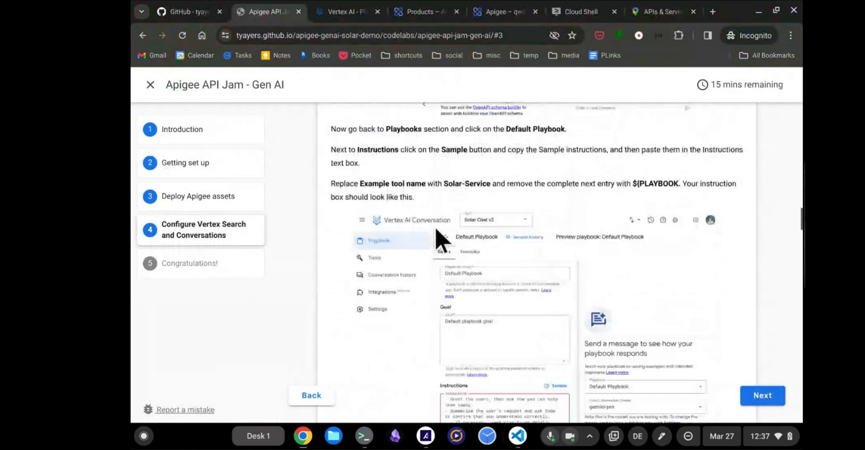
pyautogui.scroll(-3, 437, 239)
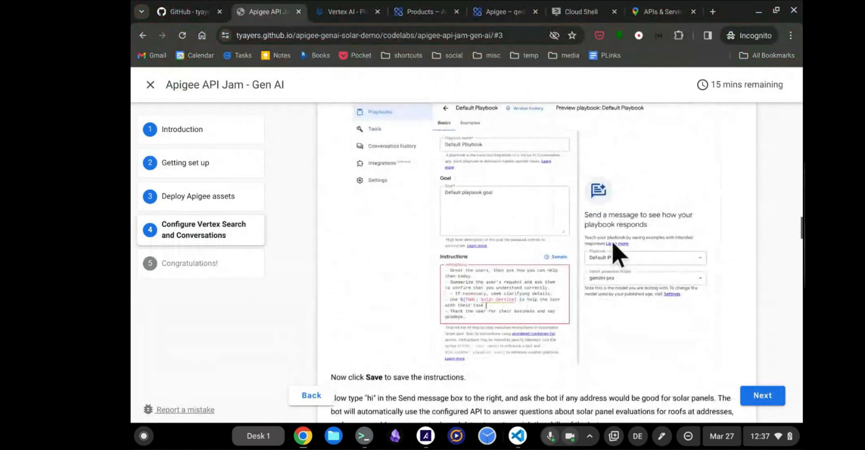
pyautogui.scroll(-5, 614, 250)
pyautogui.scroll(-3, 617, 252)
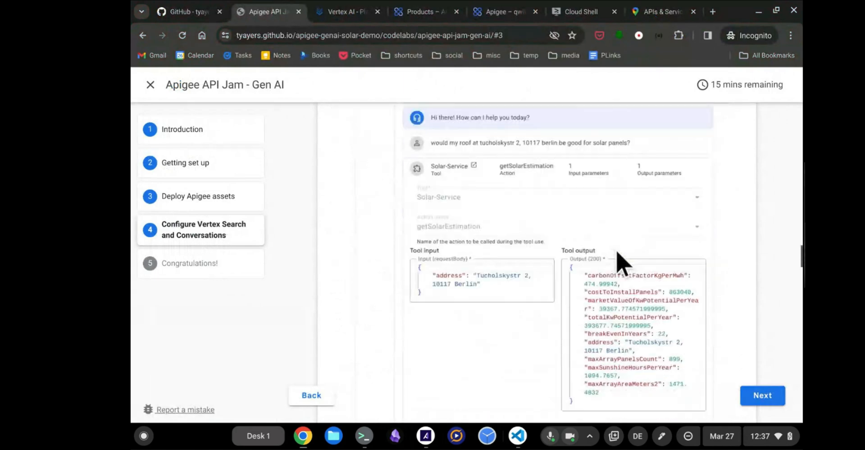
pyautogui.scroll(-1, 617, 251)
pyautogui.scroll(-4, 616, 251)
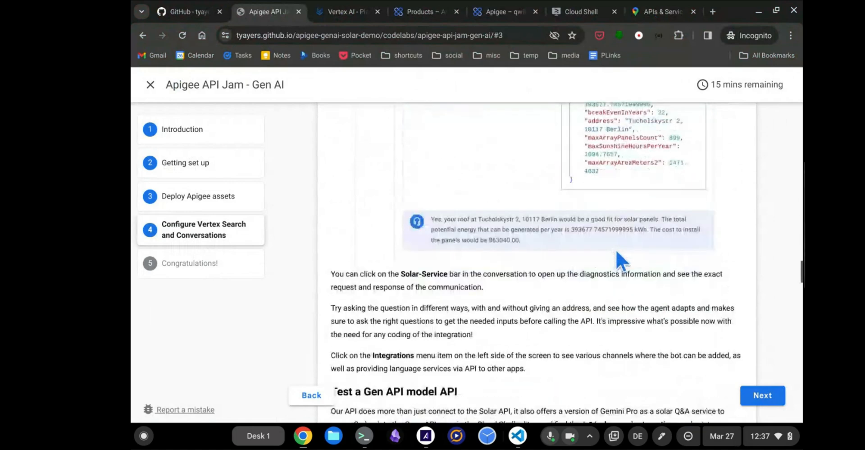
pyautogui.scroll(5, 507, 302)
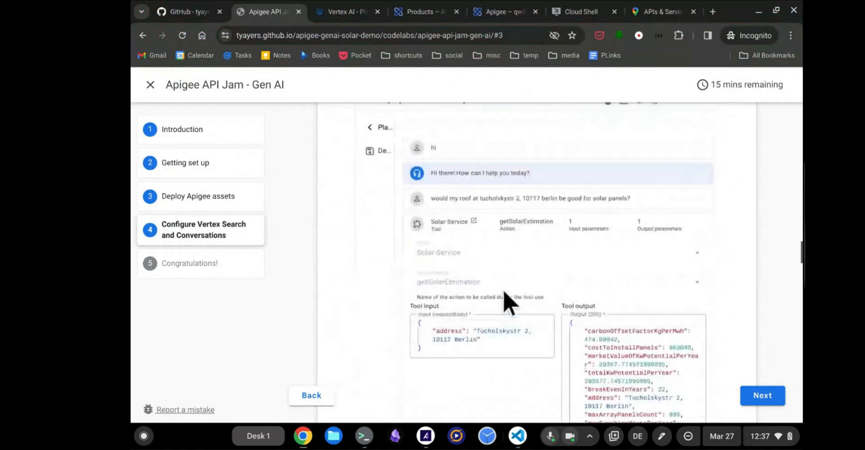
pyautogui.scroll(-3, 507, 302)
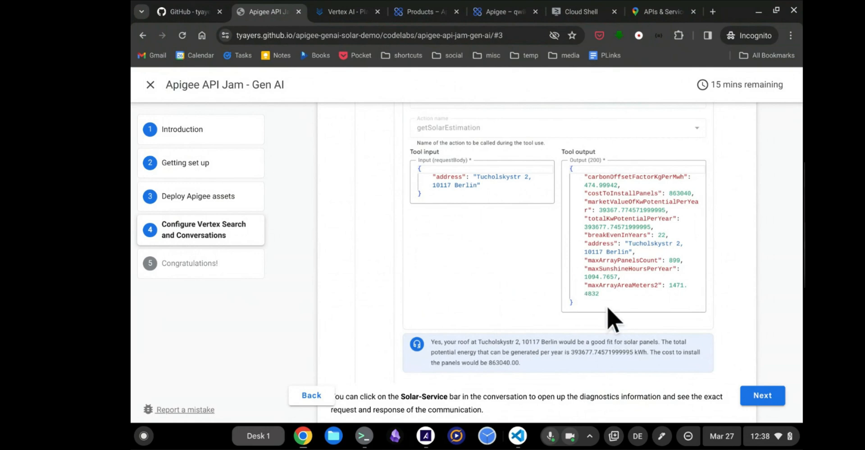
pyautogui.scroll(-3, 607, 307)
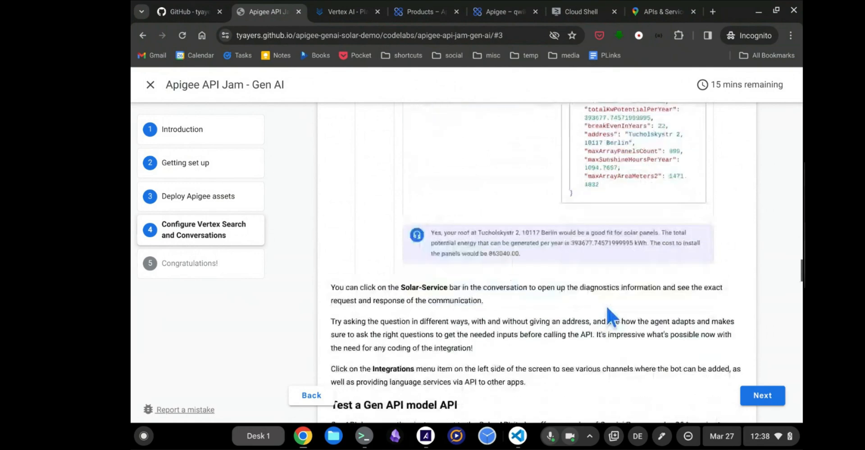
pyautogui.scroll(3, 607, 307)
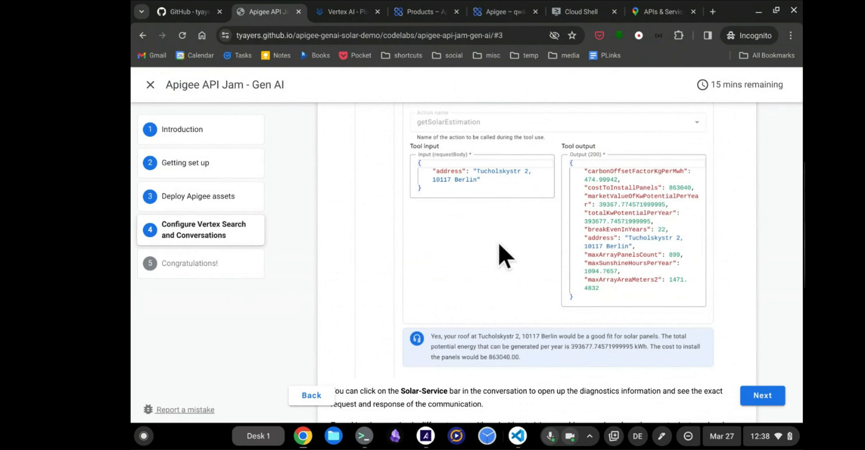
pyautogui.scroll(-5, 498, 242)
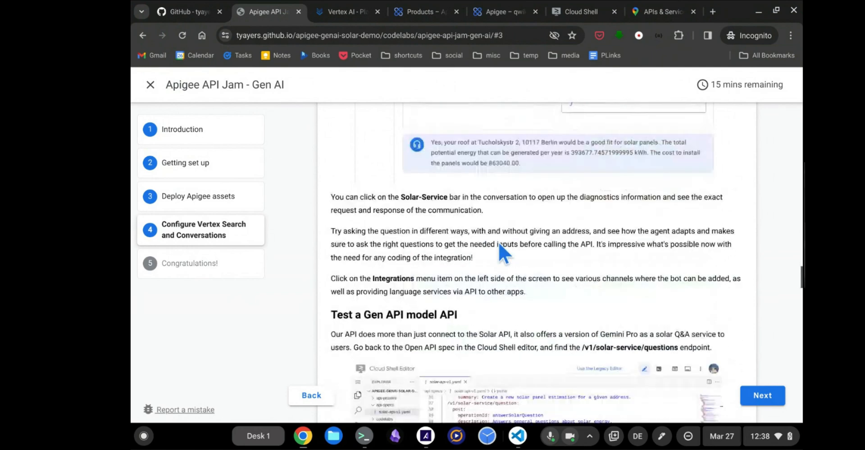
pyautogui.scroll(-2, 498, 242)
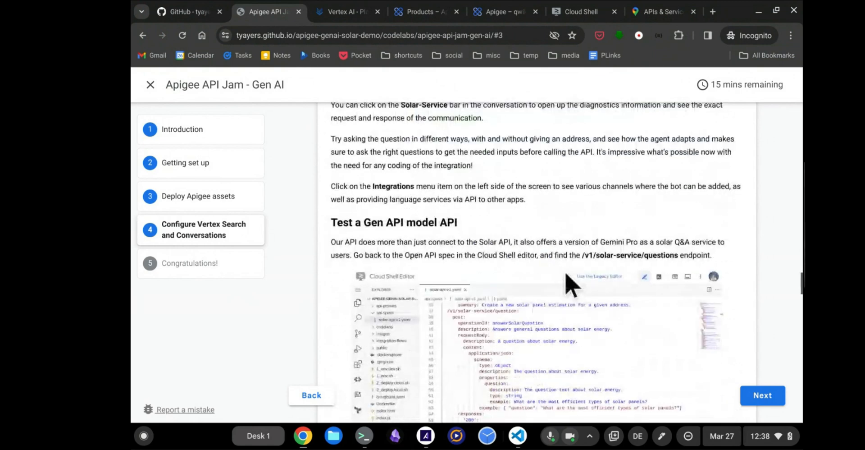
pyautogui.scroll(-3, 568, 284)
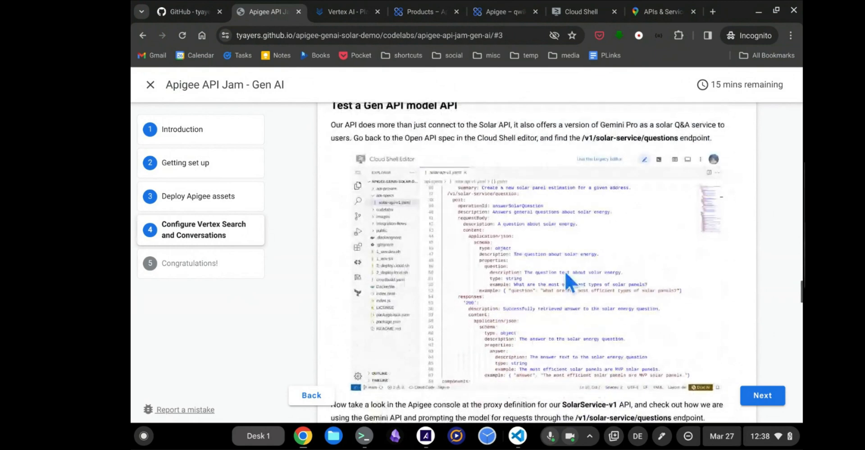
pyautogui.scroll(-2, 565, 272)
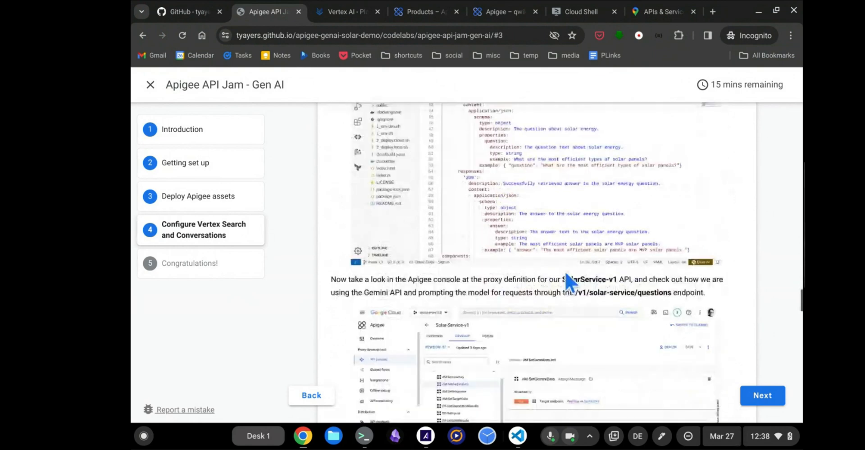
pyautogui.scroll(-1, 565, 271)
pyautogui.scroll(2, 566, 273)
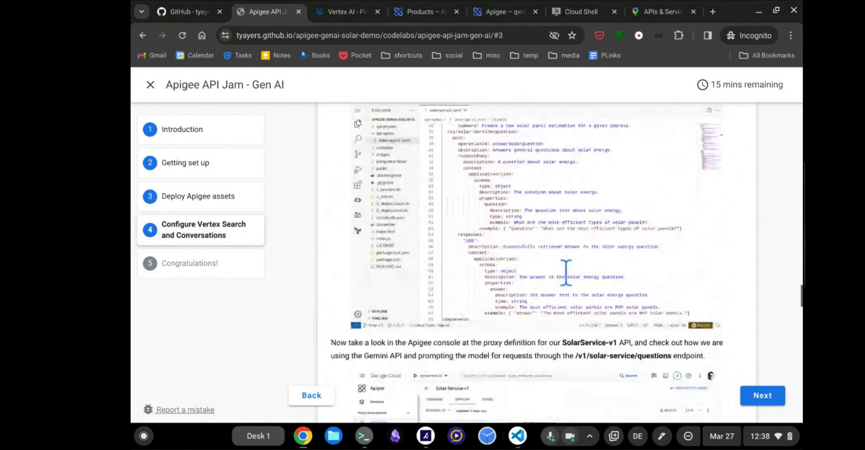
pyautogui.scroll(-5, 566, 273)
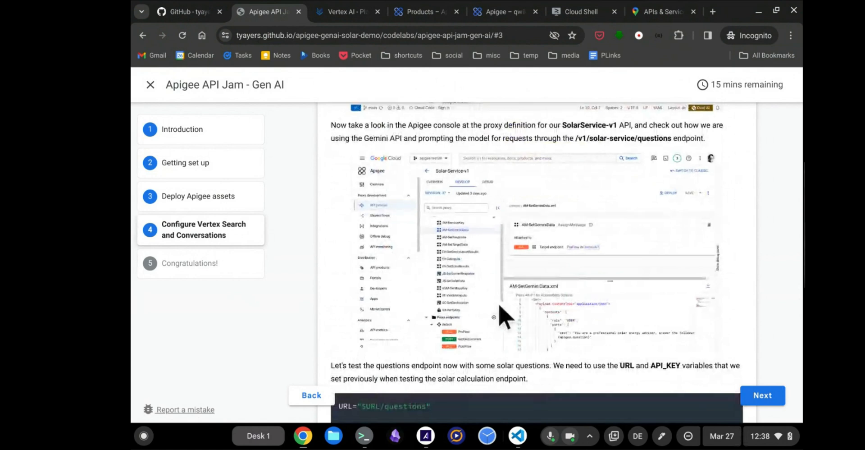
pyautogui.scroll(-1, 487, 304)
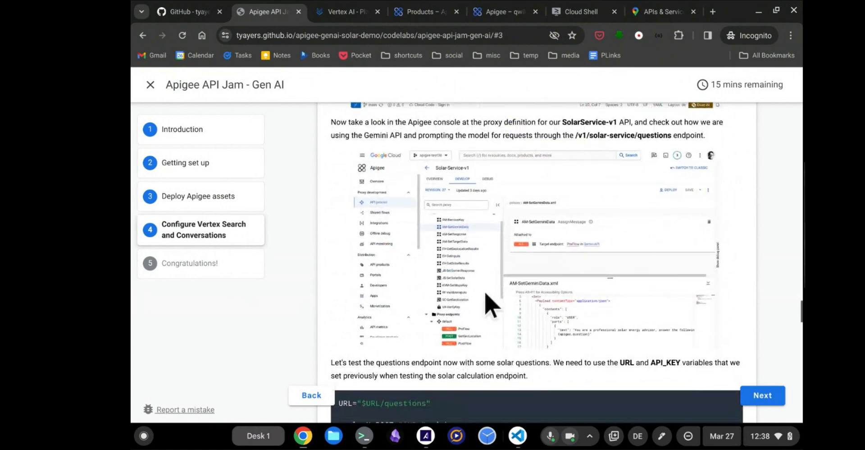
pyautogui.scroll(-1, 489, 304)
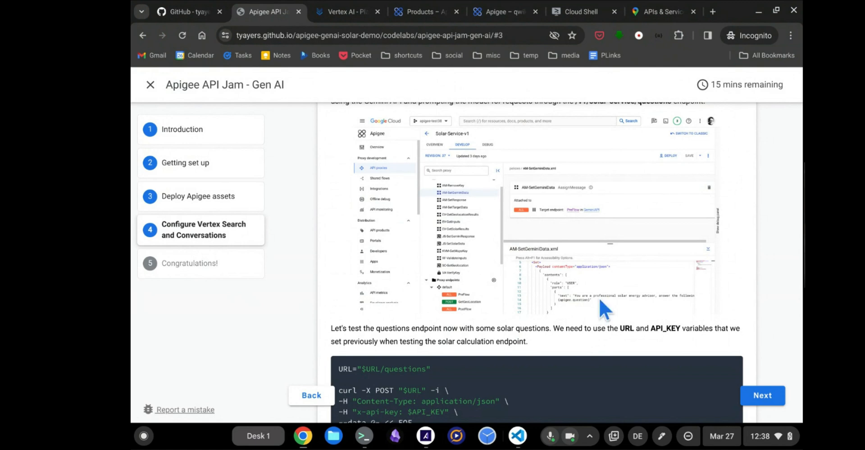
pyautogui.scroll(-3, 599, 300)
pyautogui.scroll(-1, 604, 310)
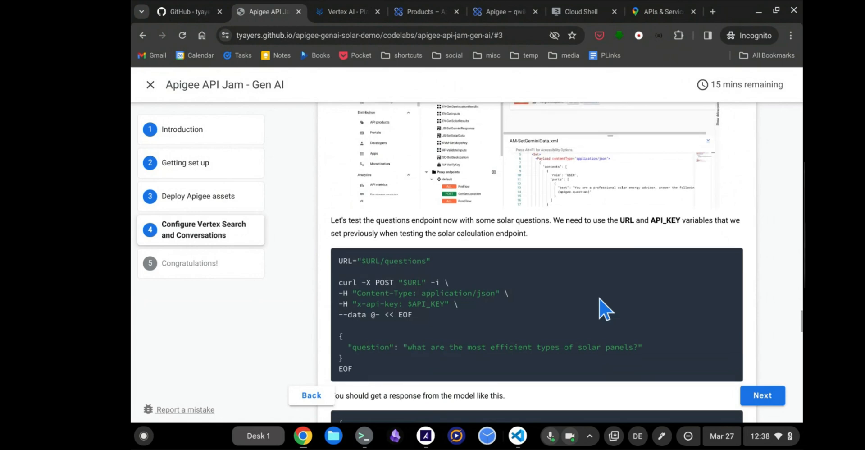
pyautogui.scroll(-2, 599, 299)
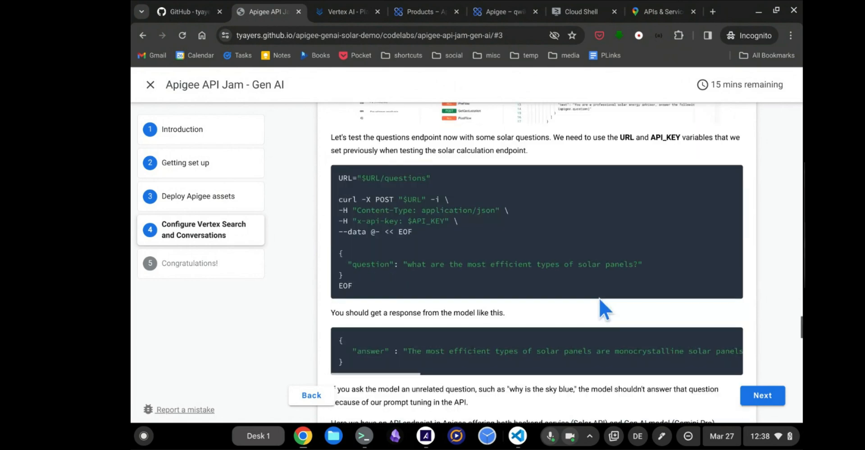
pyautogui.scroll(-1, 600, 298)
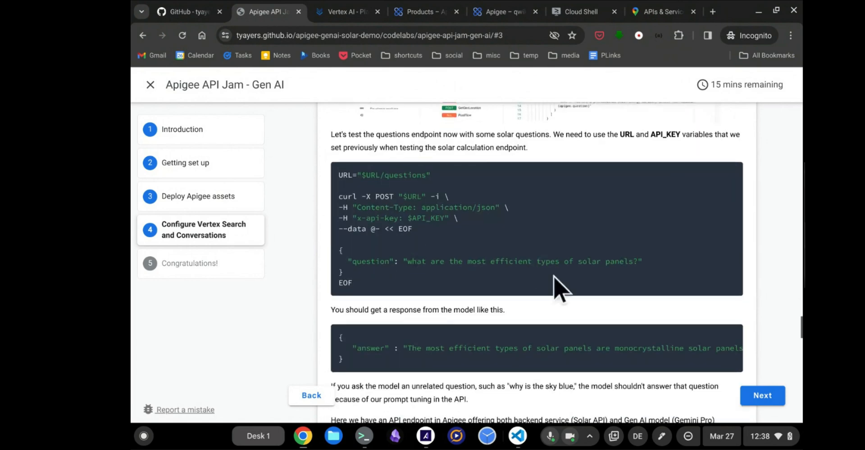
pyautogui.scroll(-2, 512, 290)
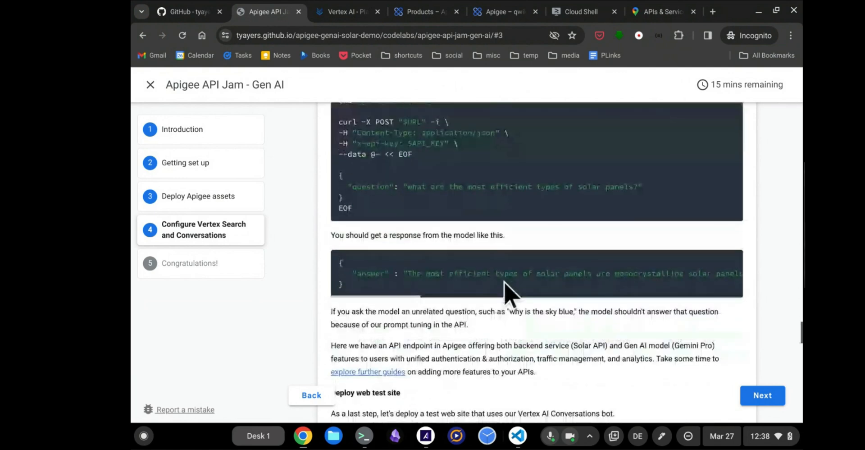
# Inspect the Dialogflow Messenger screenshot, then open the app's Integrations page in Vertex AI Conversation.
pyautogui.hscroll(5, 493, 275)
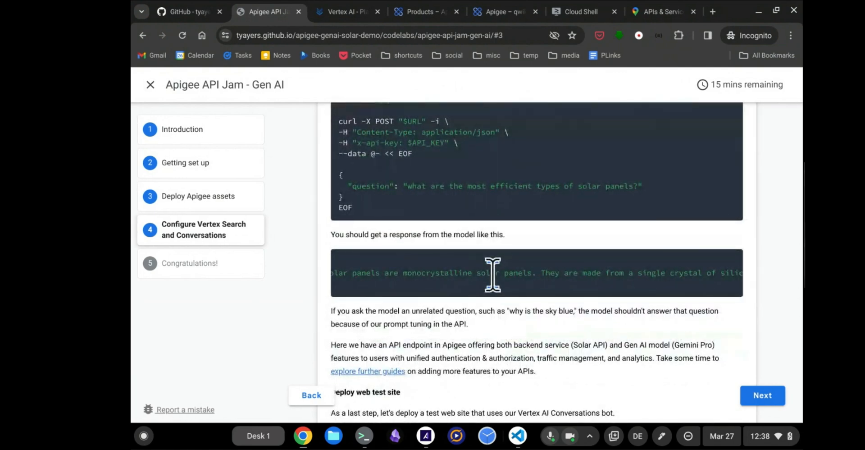
pyautogui.hscroll(-5, 493, 275)
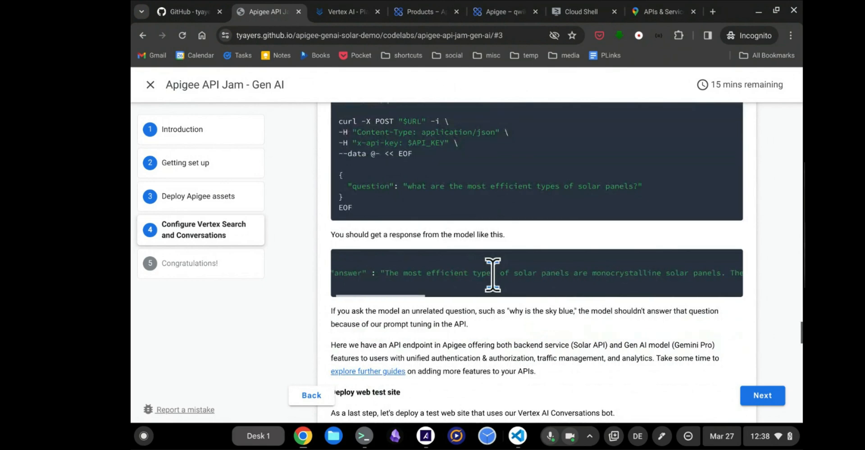
pyautogui.hscroll(-1, 493, 275)
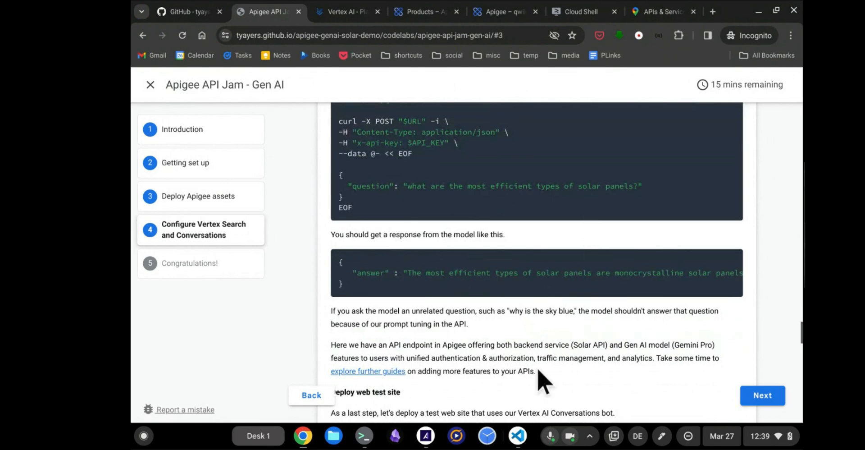
pyautogui.scroll(-3, 539, 369)
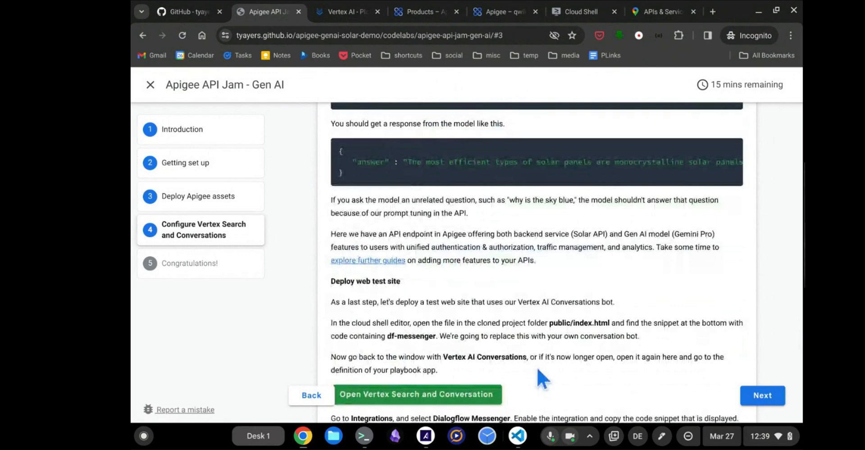
pyautogui.scroll(-4, 537, 368)
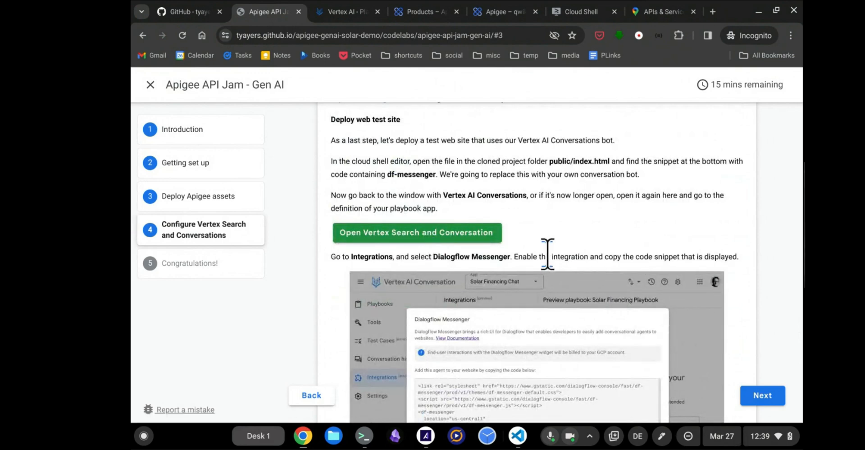
pyautogui.hotkey('alt', 'Tab')
pyautogui.click(185, 246)
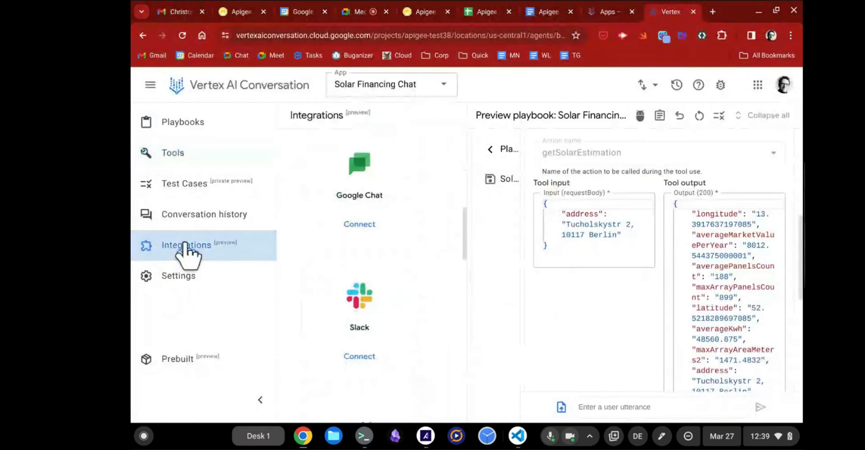
# Open the active Dialogflow Messenger integration and test its Solar Financing Chat widget.
pyautogui.scroll(5, 411, 232)
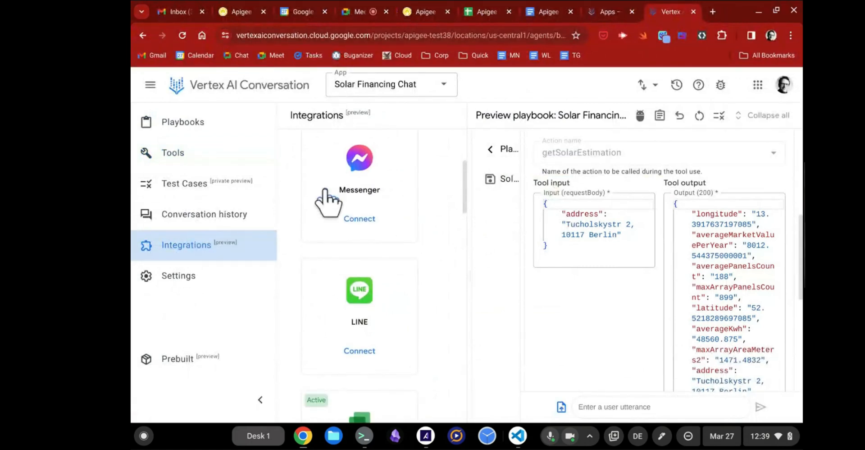
pyautogui.scroll(4, 426, 344)
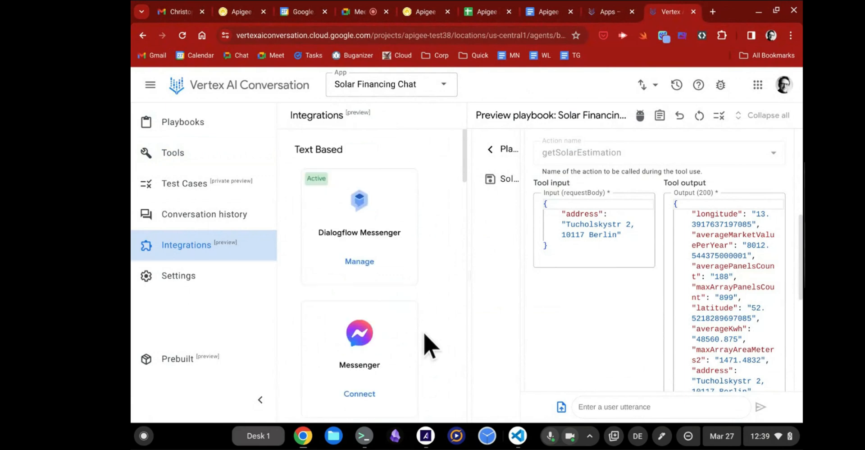
pyautogui.click(362, 263)
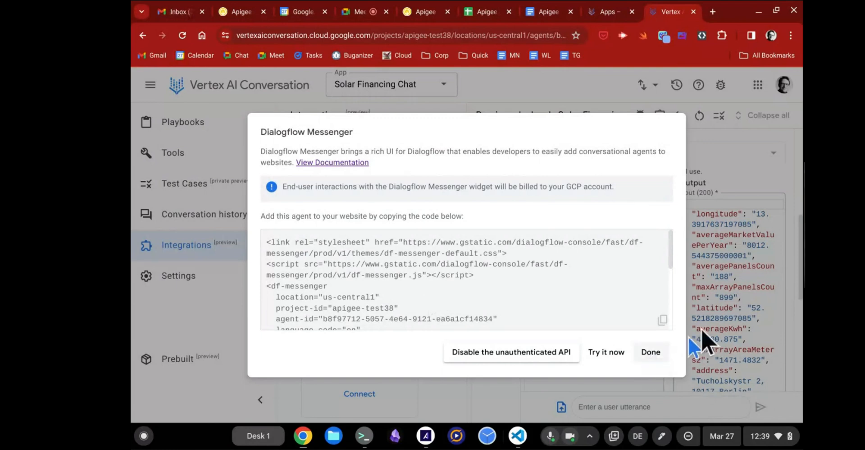
pyautogui.click(654, 358)
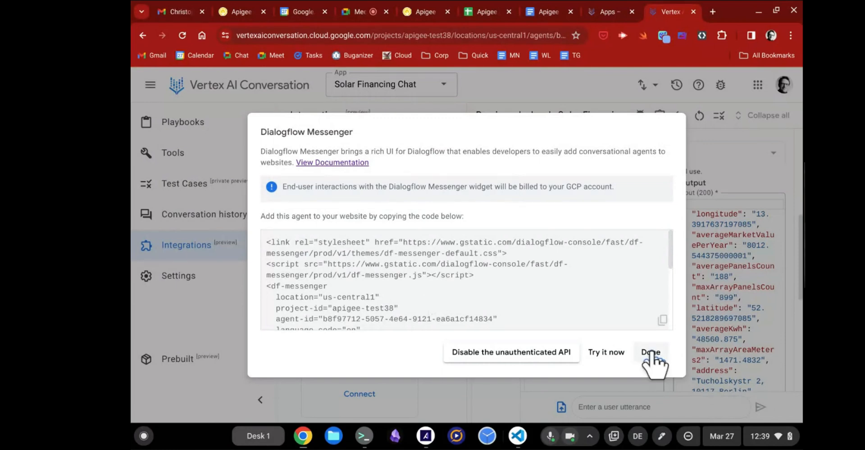
pyautogui.click(608, 358)
pyautogui.click(776, 397)
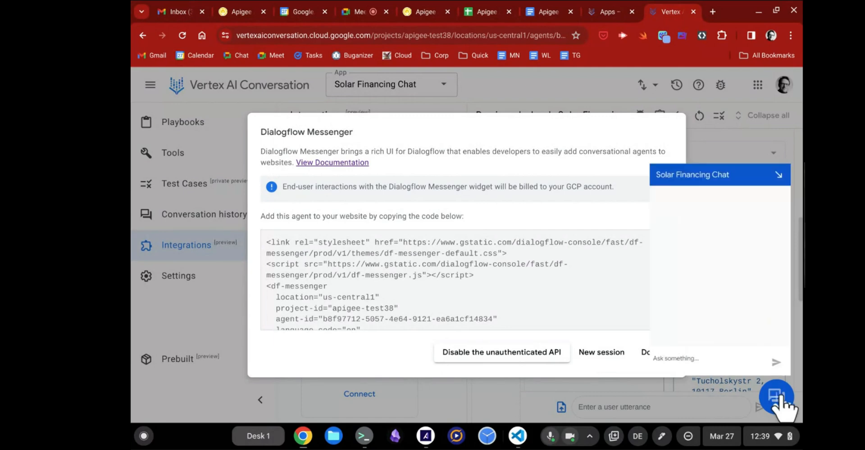
pyautogui.click(776, 397)
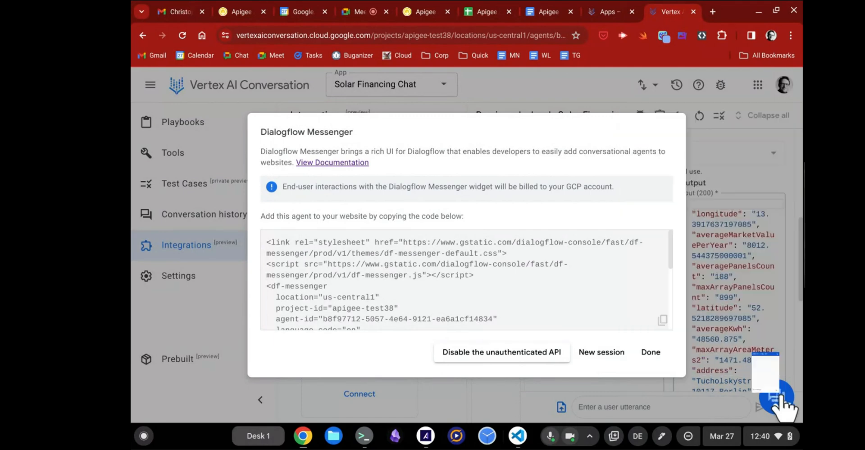
pyautogui.click(651, 353)
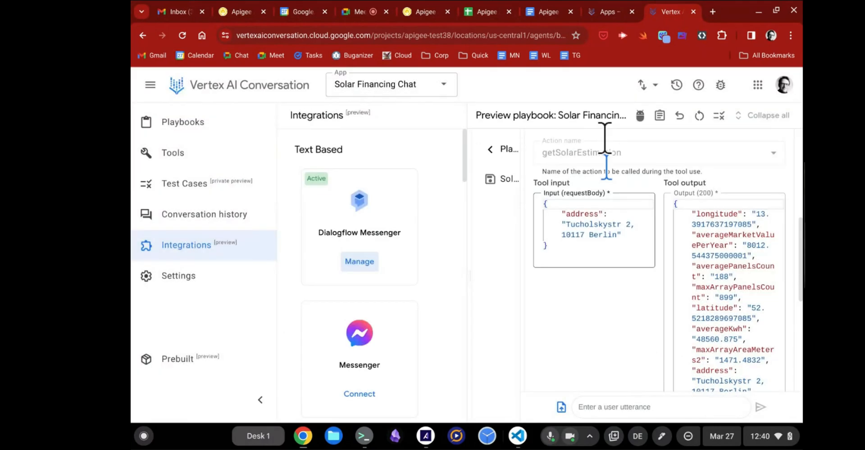
# Bring up the deployed Sunshine Solar test website in a browser tab beside the agent.
pyautogui.click(711, 12)
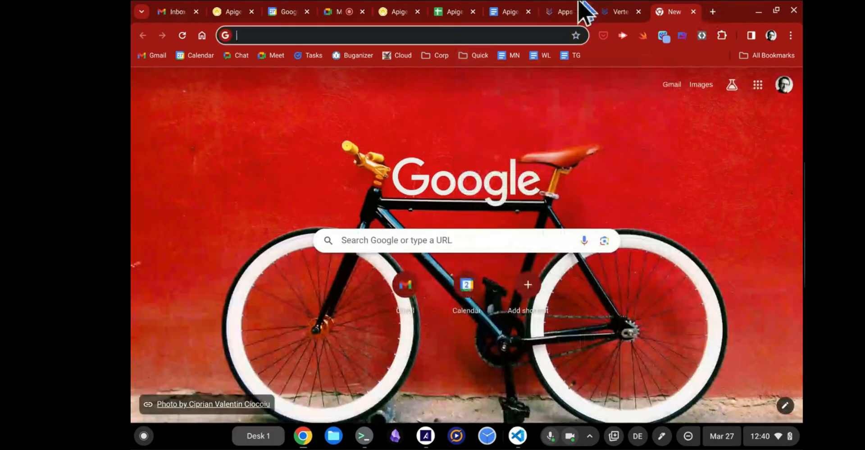
pyautogui.click(612, 6)
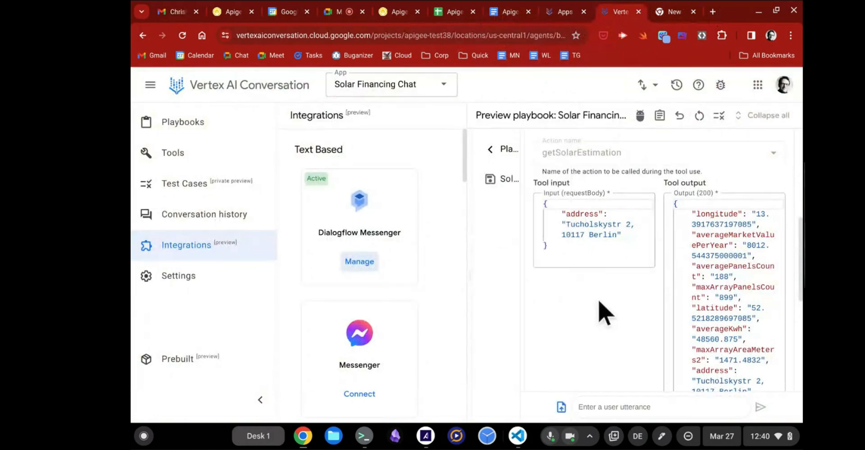
pyautogui.scroll(-5, 602, 308)
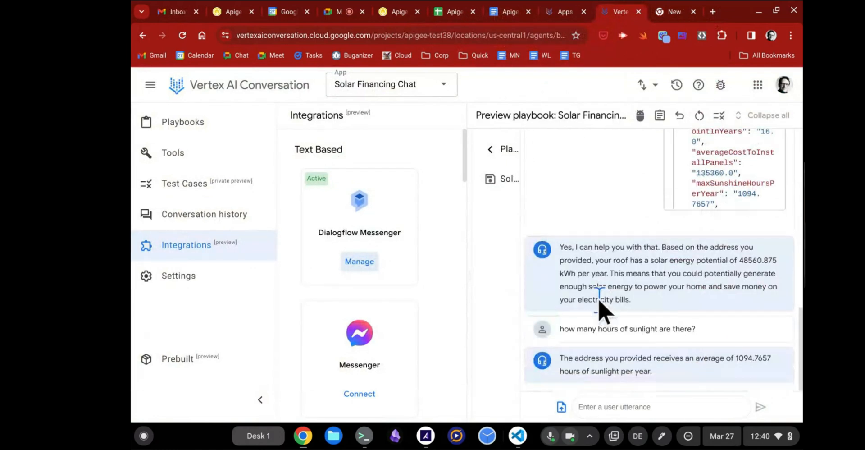
pyautogui.click(674, 12)
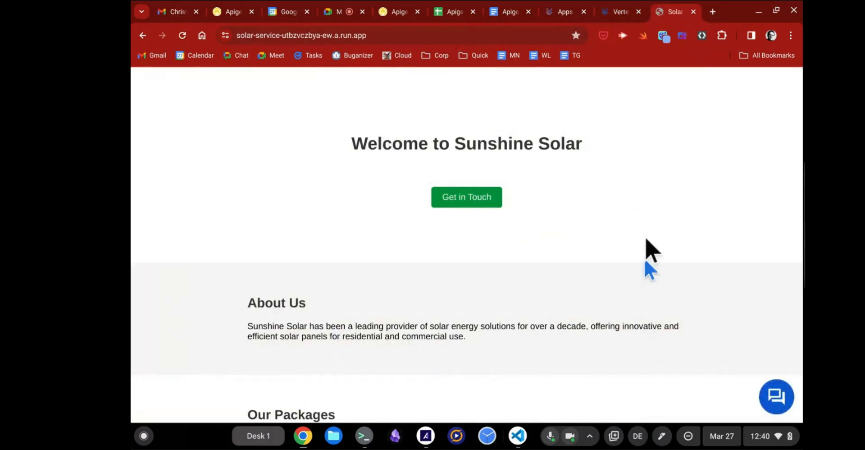
# Open the website's Solar Financing Chat and send the greeting 'hi'.
pyautogui.scroll(-2, 662, 260)
pyautogui.scroll(2, 735, 338)
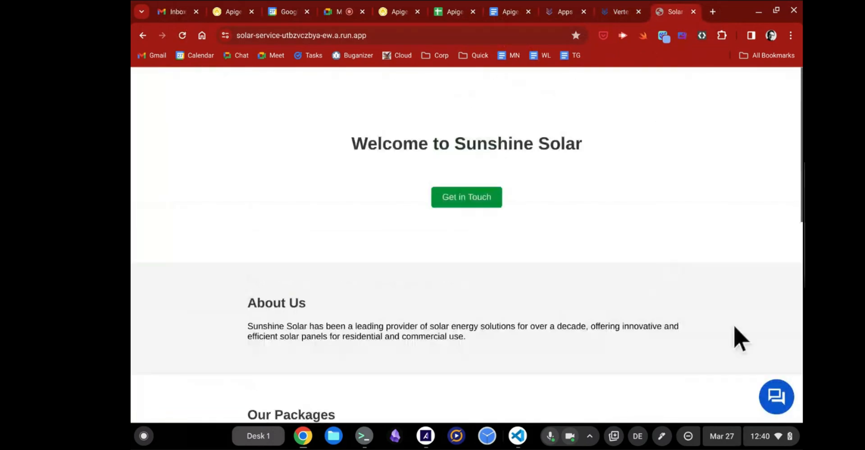
pyautogui.click(772, 396)
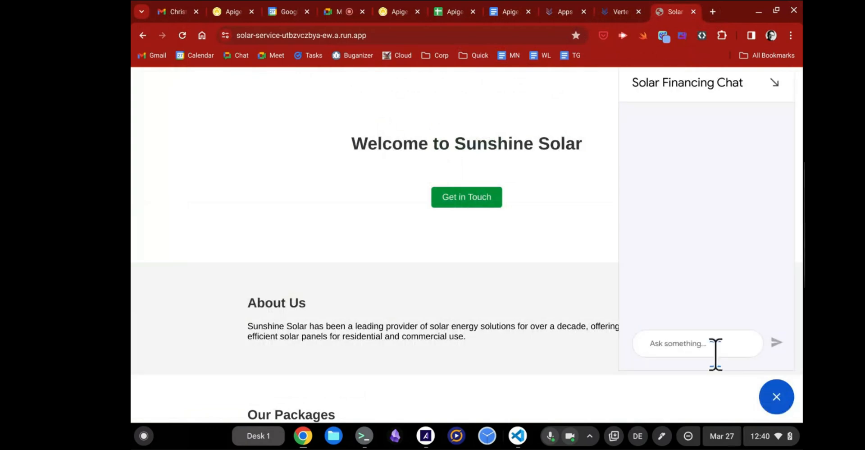
pyautogui.click(711, 341)
pyautogui.write('hi')
pyautogui.press('Return')
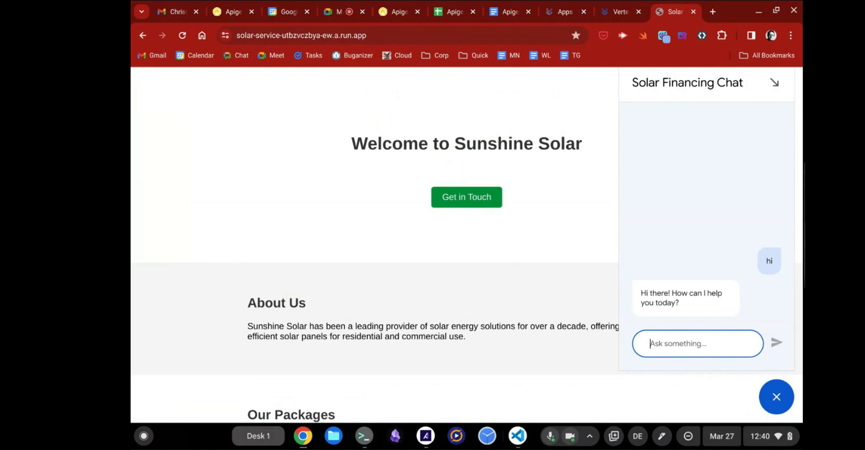
# Ask 'is my roof good for panels?' and send the roof's street address.
pyautogui.write('is my roo')
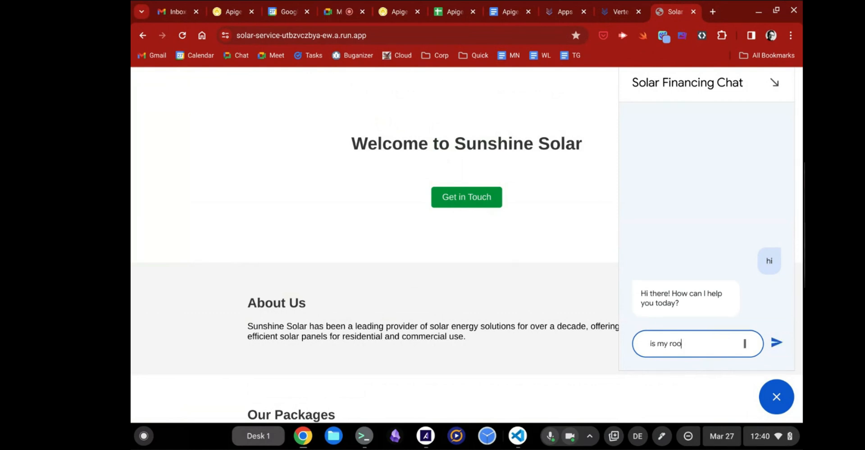
pyautogui.write('f good for solar')
pyautogui.write('panels')
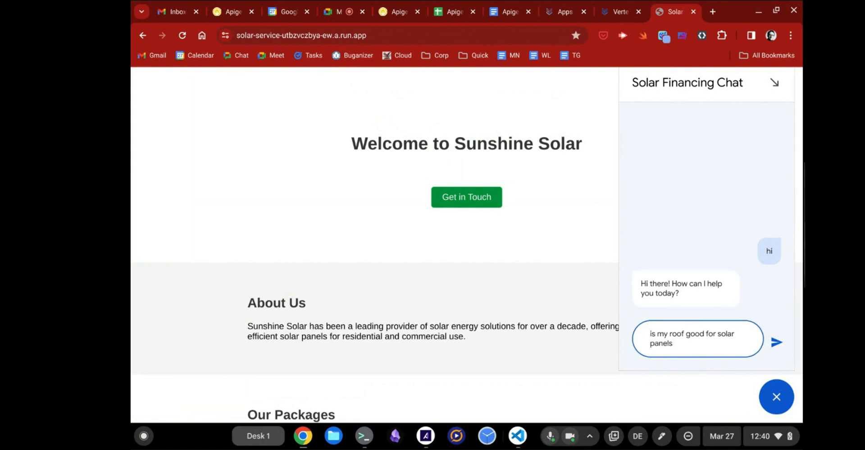
pyautogui.write('?')
pyautogui.press('Return')
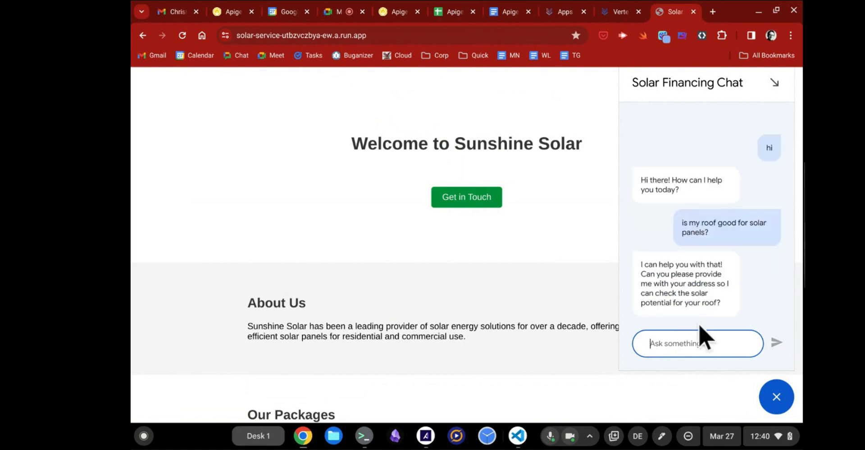
pyautogui.write('tuc')
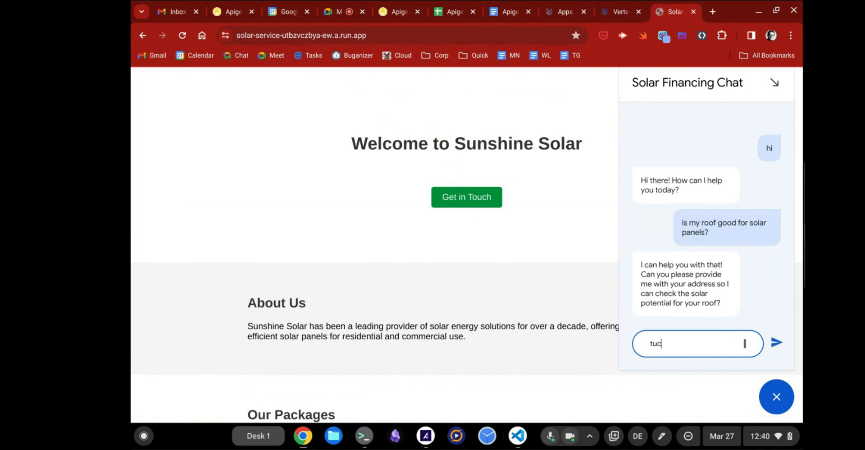
pyautogui.write('holskystr 2, 10117 be')
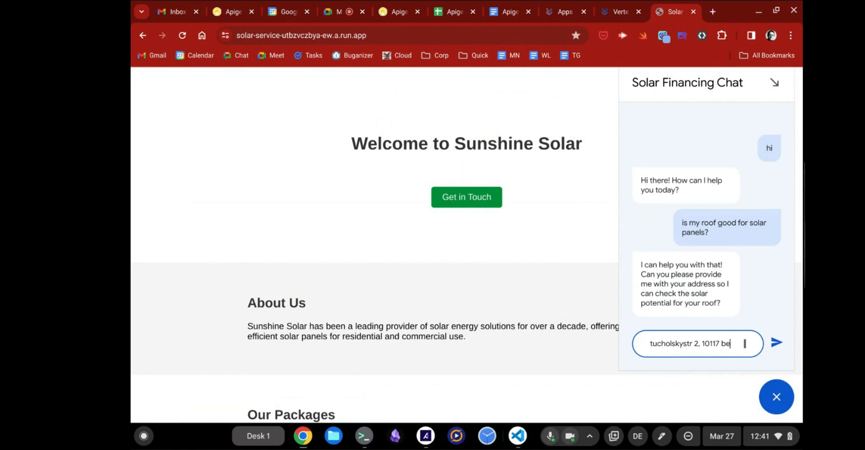
pyautogui.write('rlin, germany')
pyautogui.press('Return')
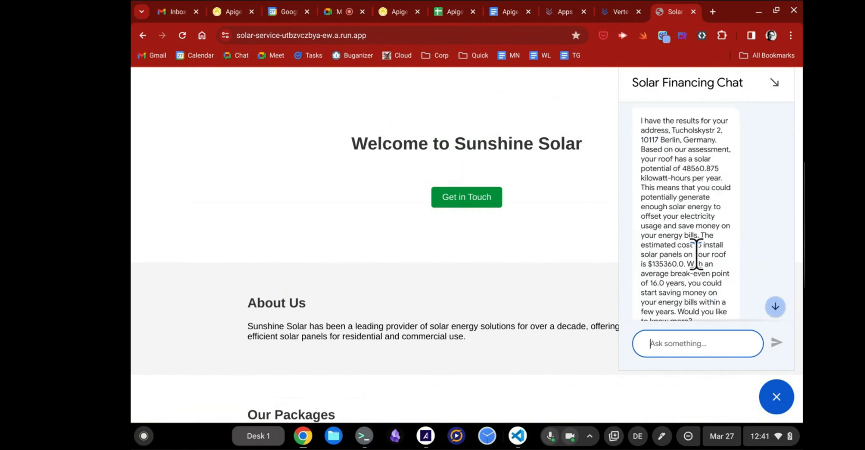
# Review the reply's 16.0-year break-even estimate, then advance the codelab to Congratulations.
pyautogui.scroll(-1, 691, 203)
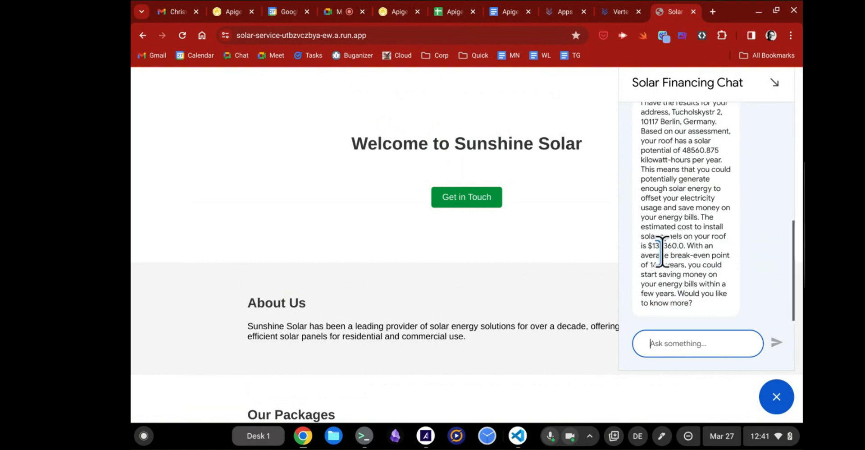
pyautogui.moveTo(681, 245); pyautogui.dragTo(686, 267)
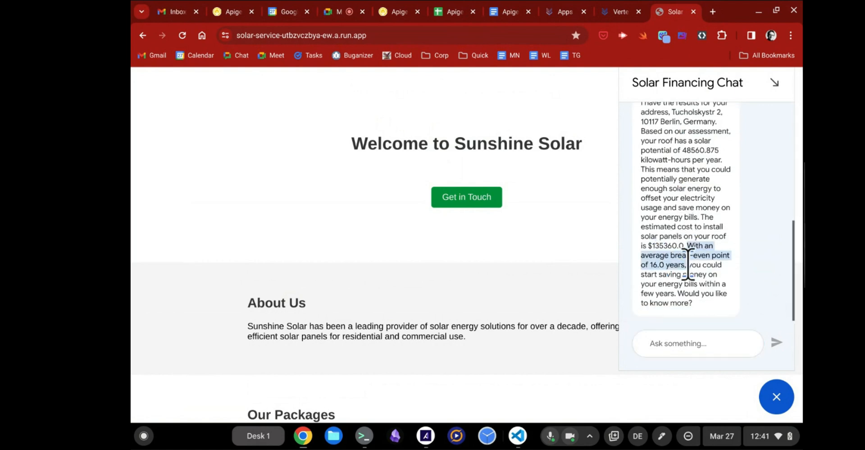
pyautogui.click(685, 239)
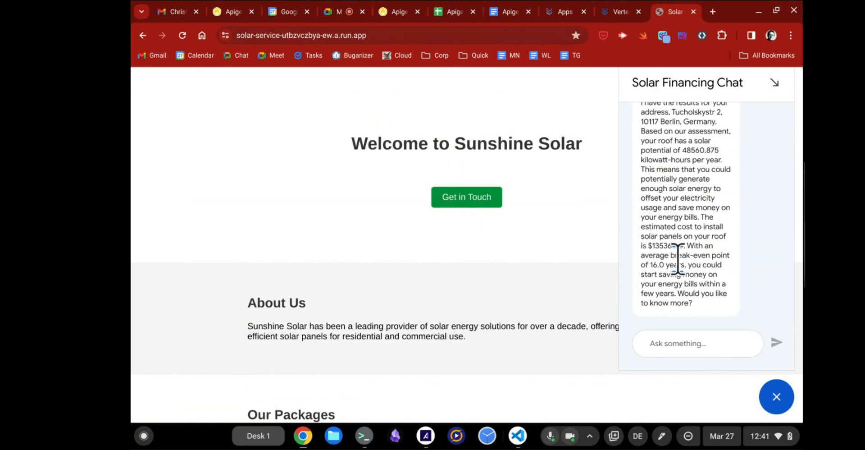
pyautogui.scroll(3, 678, 255)
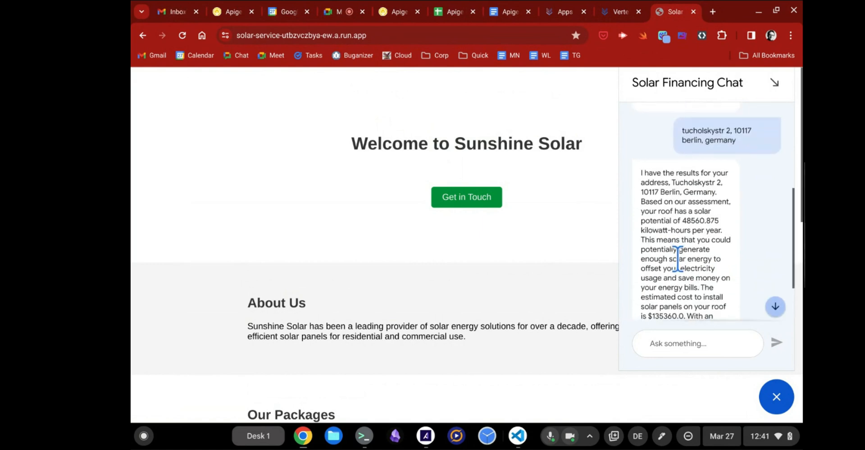
pyautogui.scroll(-3, 677, 258)
pyautogui.hotkey('alt', 'Tab')
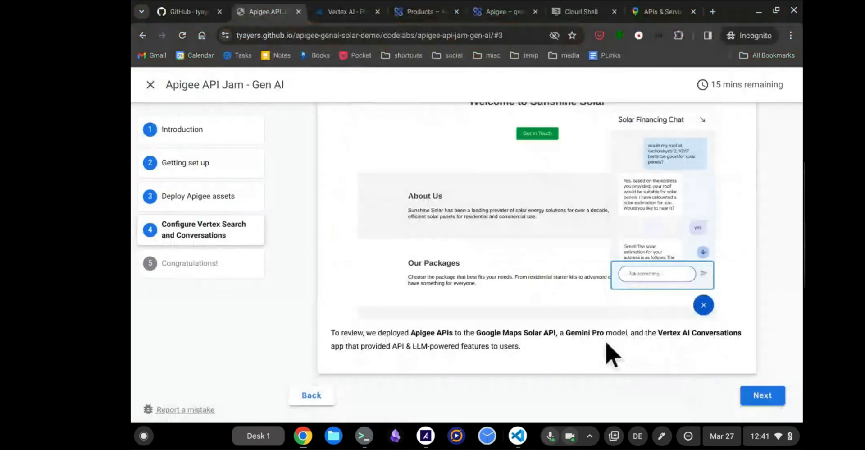
pyautogui.click(762, 402)
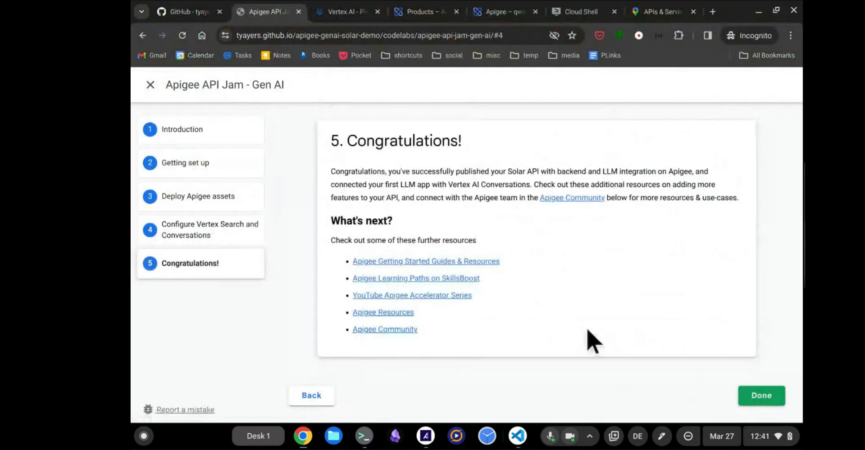